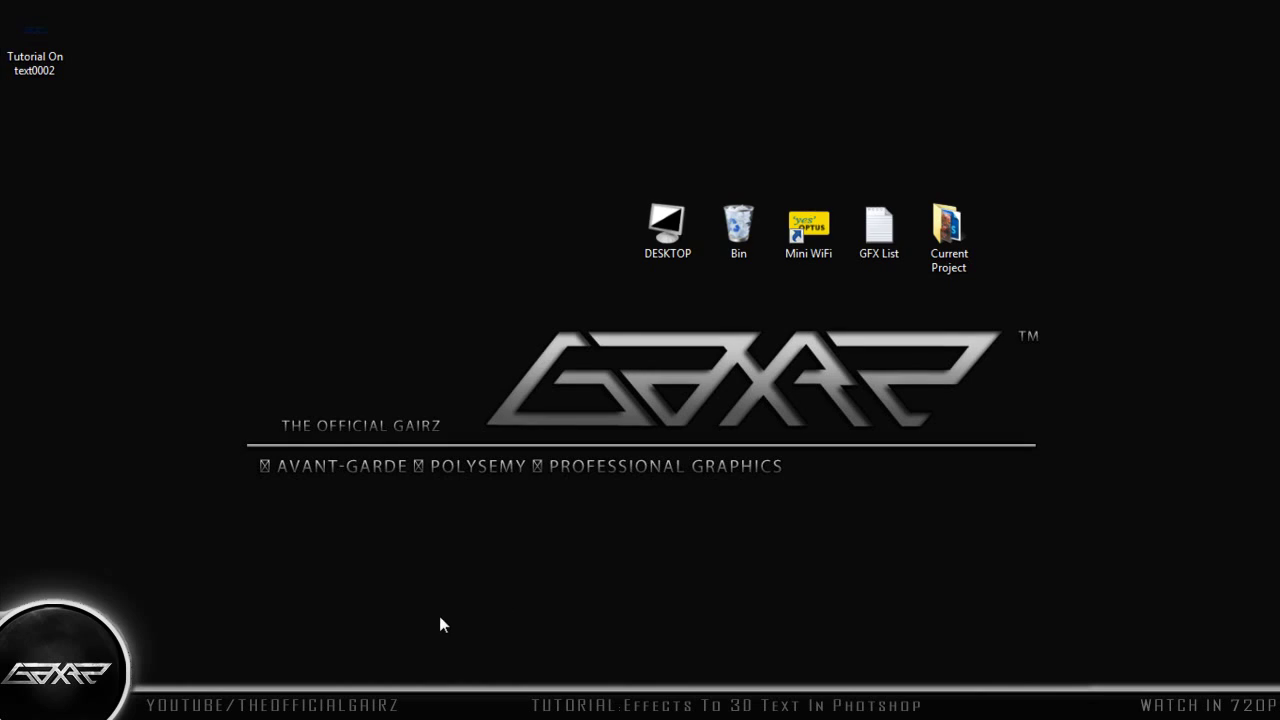
Step: Restore Photoshop and make the TOP Logo layer visible on the logo document
left_click(415, 686)
left_click(1079, 488)
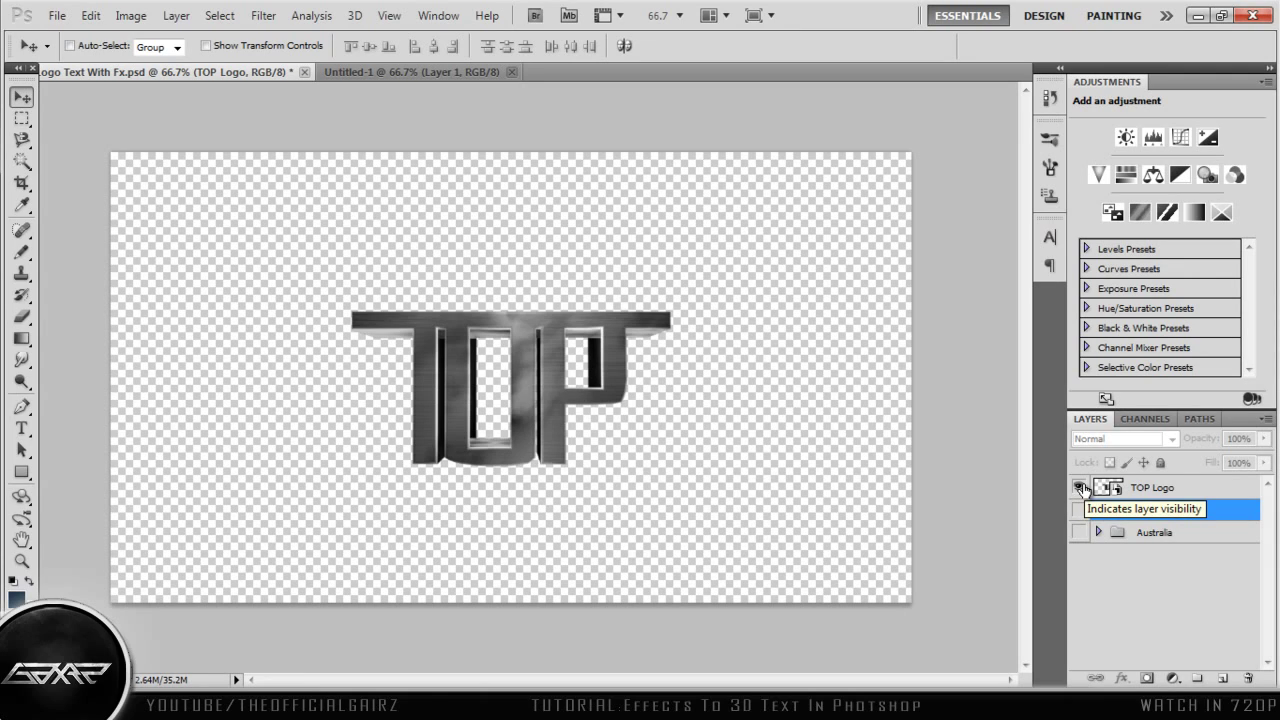
Step: Preview the TOP Logo group, hide the TOP Logo layer again, and switch to Untitled-1
left_click(1080, 507, "alt")
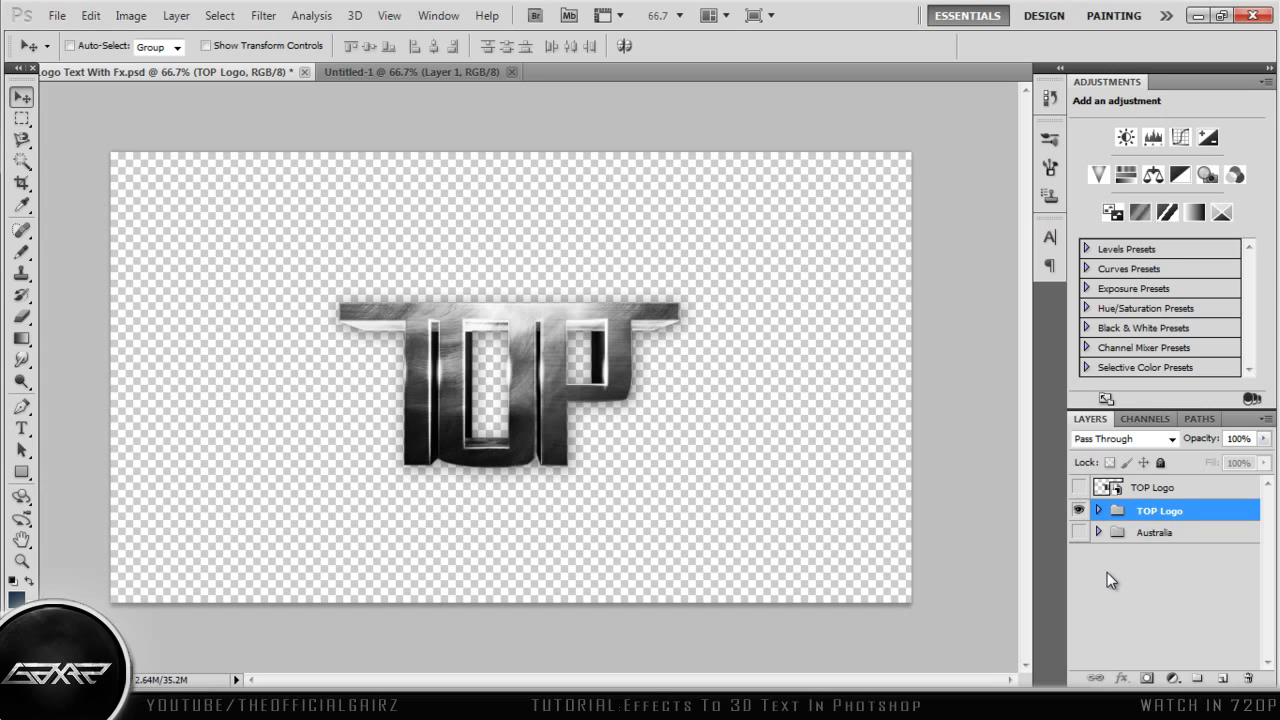
left_click(1080, 490)
left_click_drag(593, 97, 418, 441)
Step: Render the GAIRZ MoText in Cinema 4D's viewport despite the texture warning, then minimize Cinema 4D
mouse_move(335, 705)
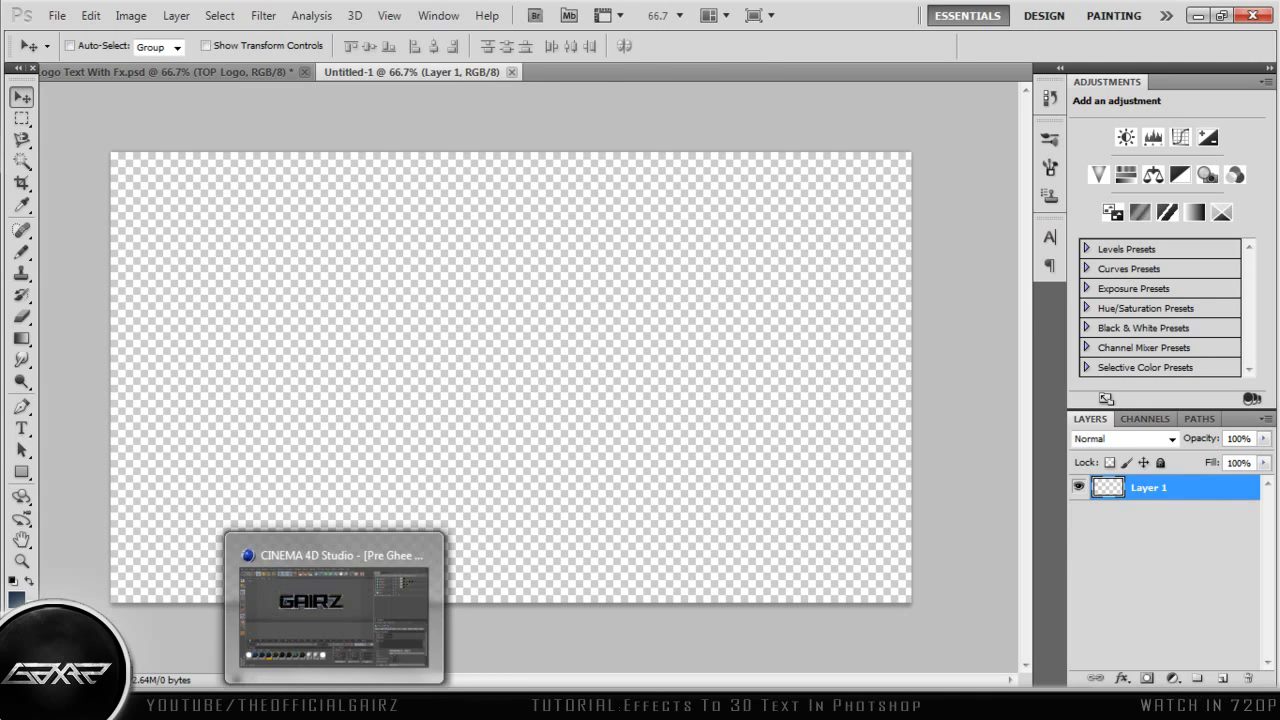
left_click(335, 610)
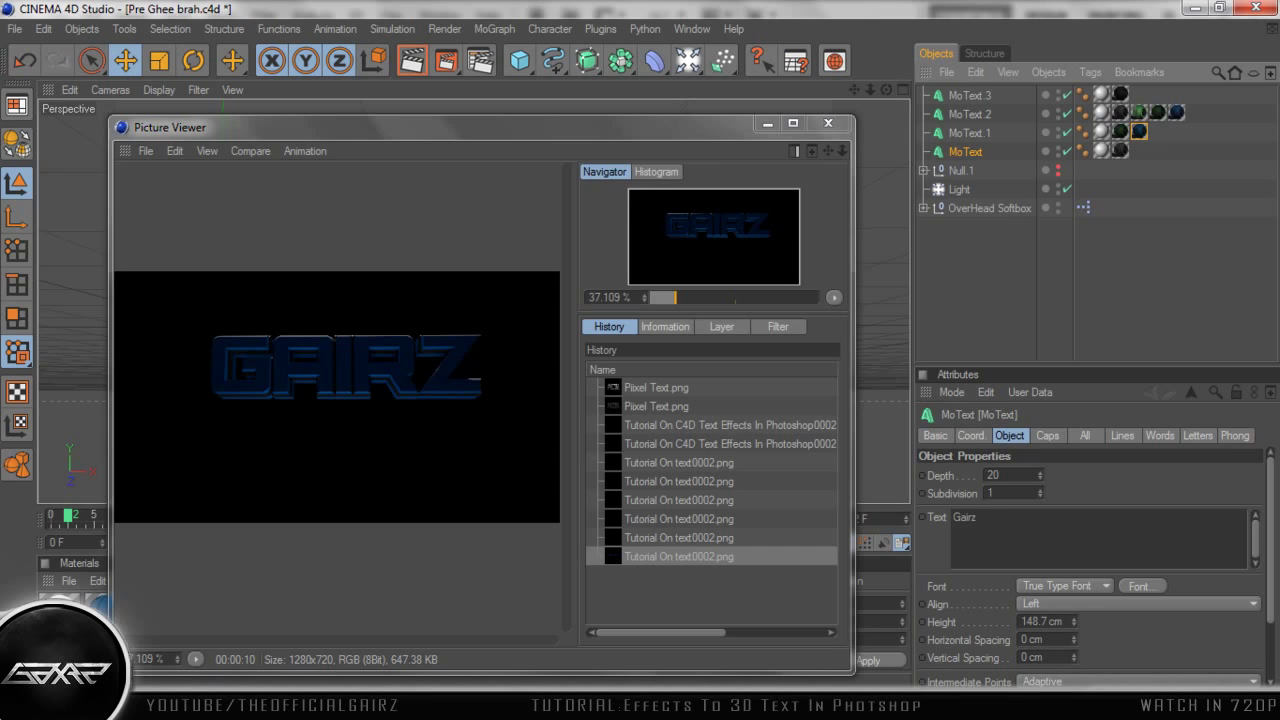
left_click(828, 124)
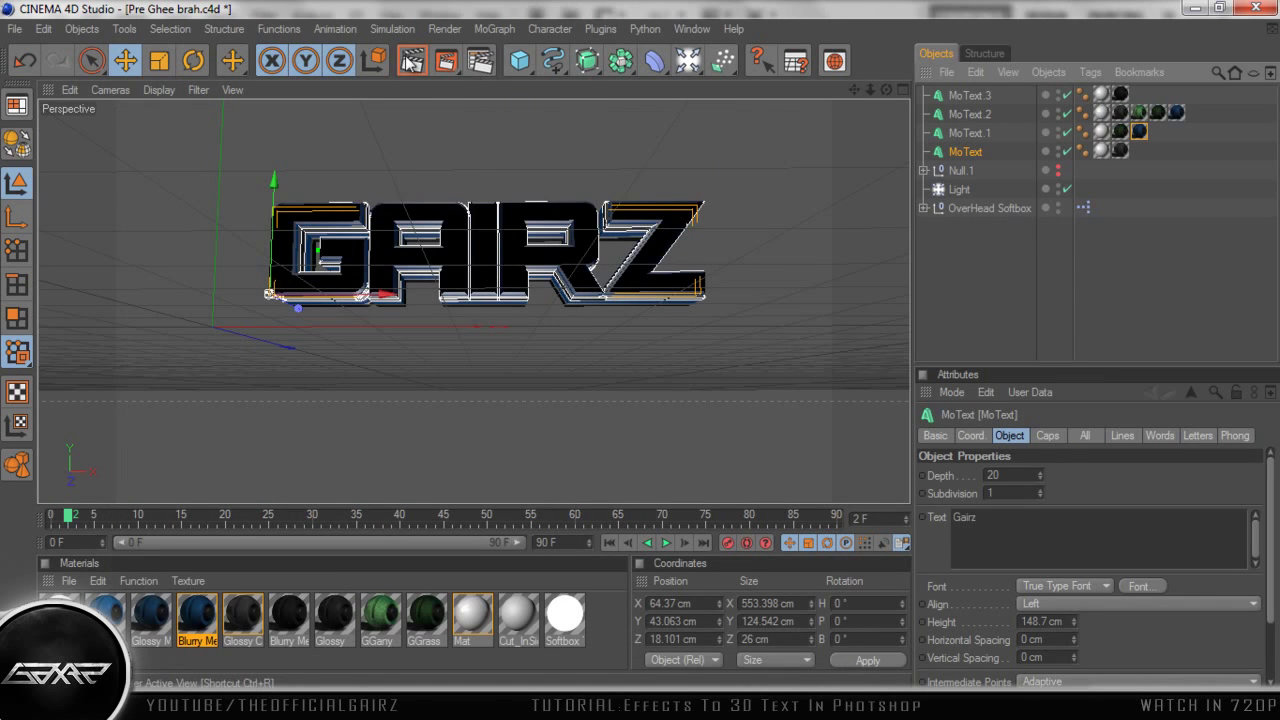
left_click(411, 61)
key("Return")
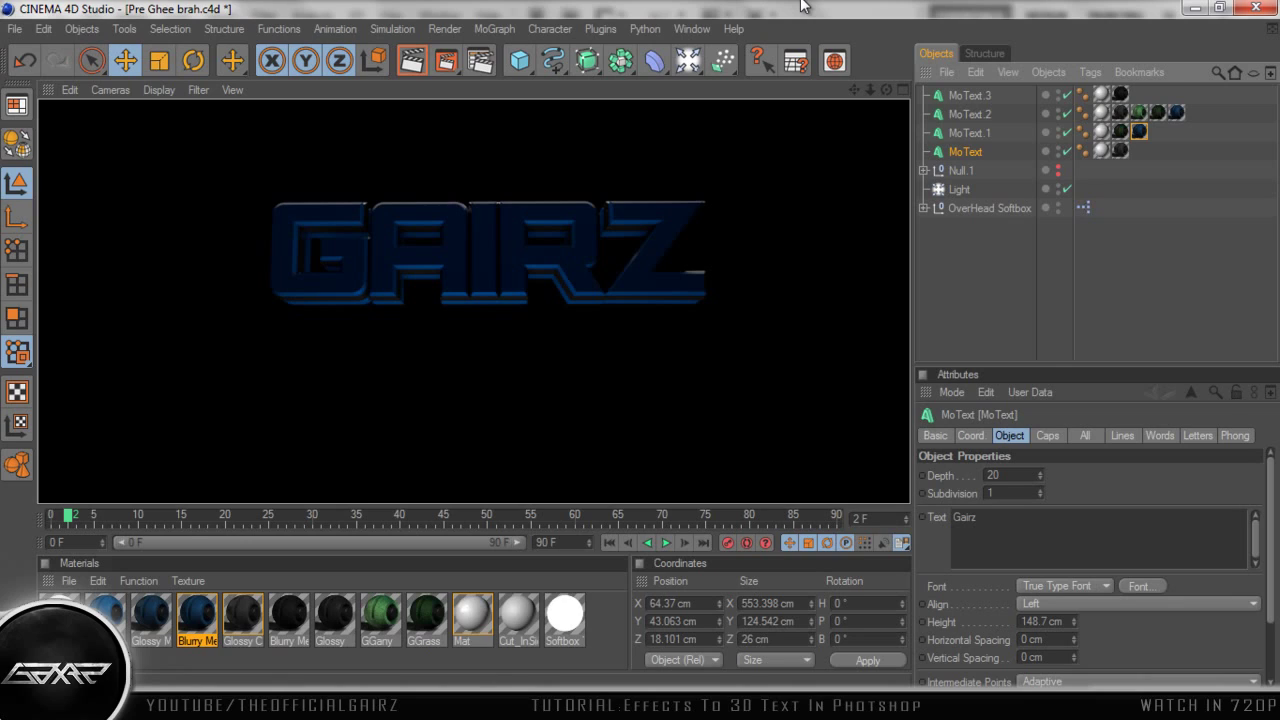
left_click(1196, 12)
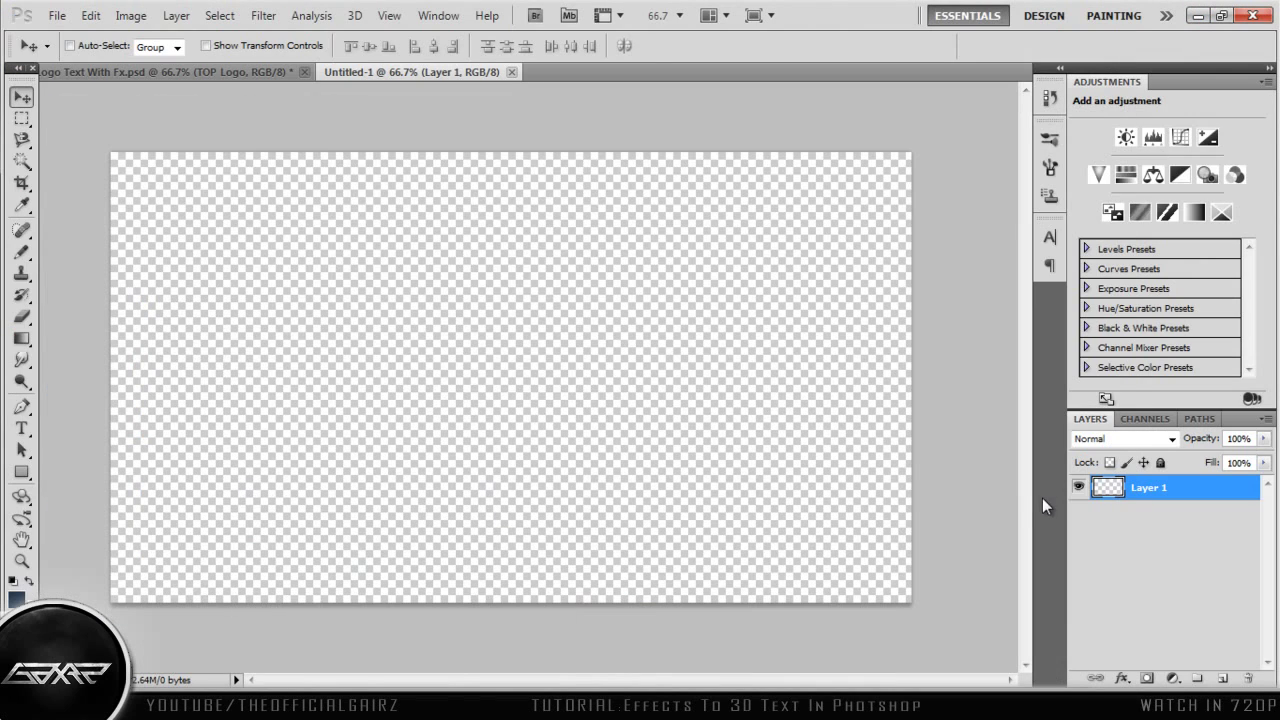
Step: Place the GAIRZ render as layer 'Tutorial On text0002' in Untitled-1 and open its Layer Style
left_click(1196, 15)
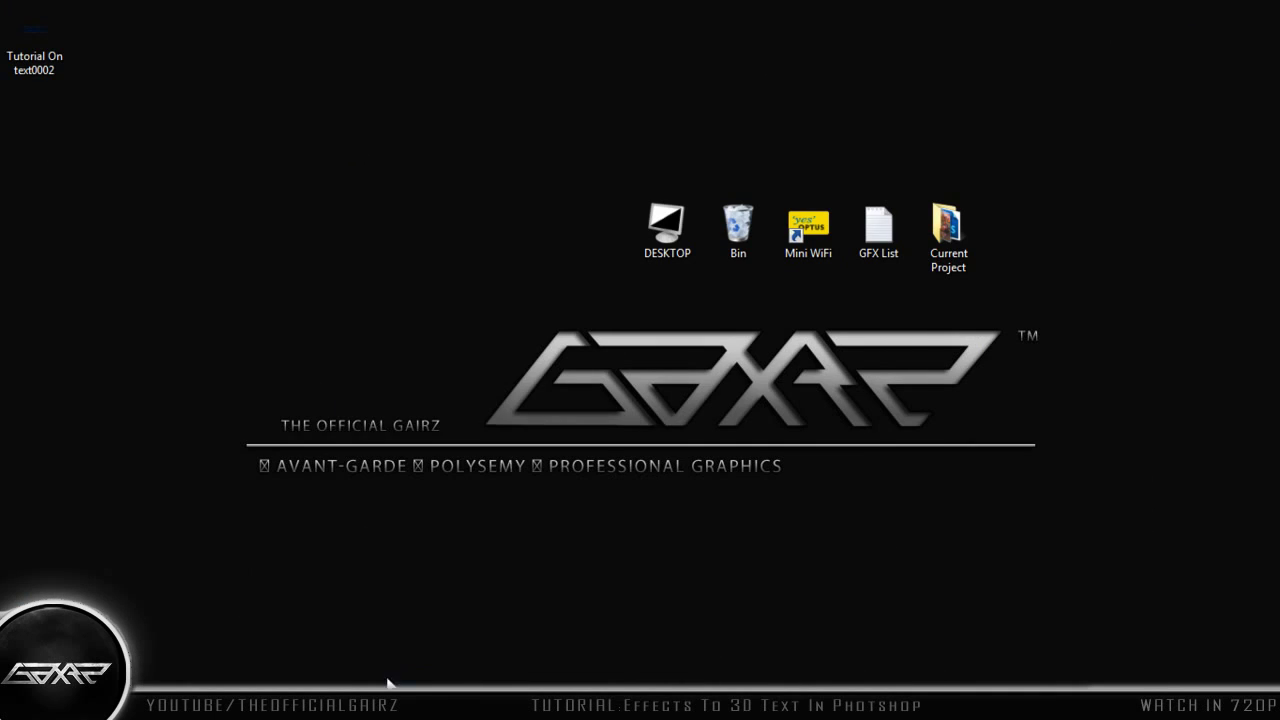
key("alt+Tab")
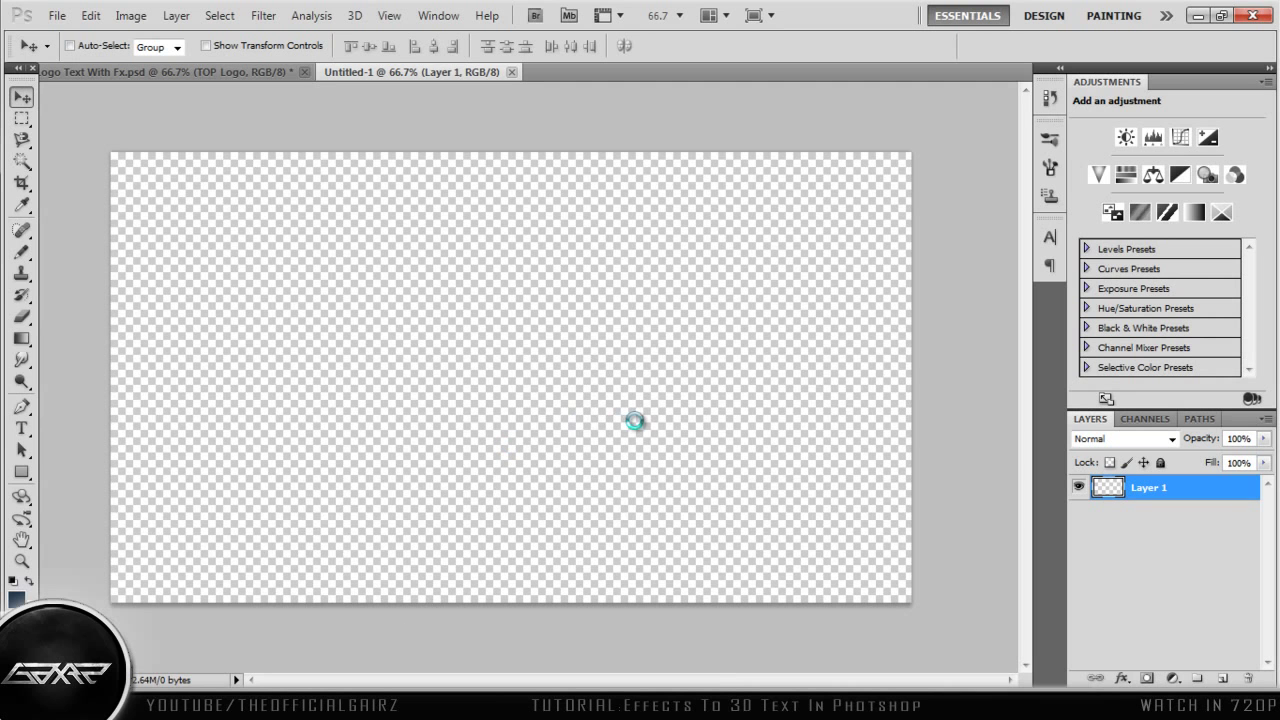
key("ctrl+t")
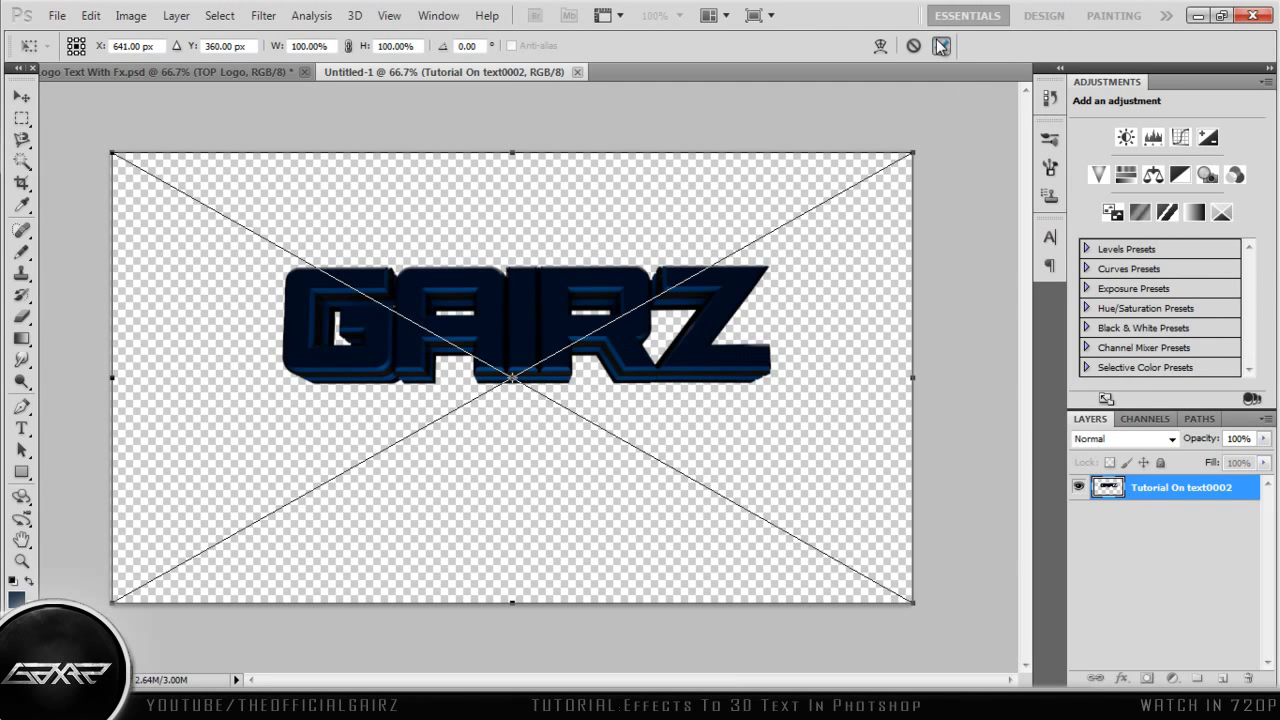
key("Return")
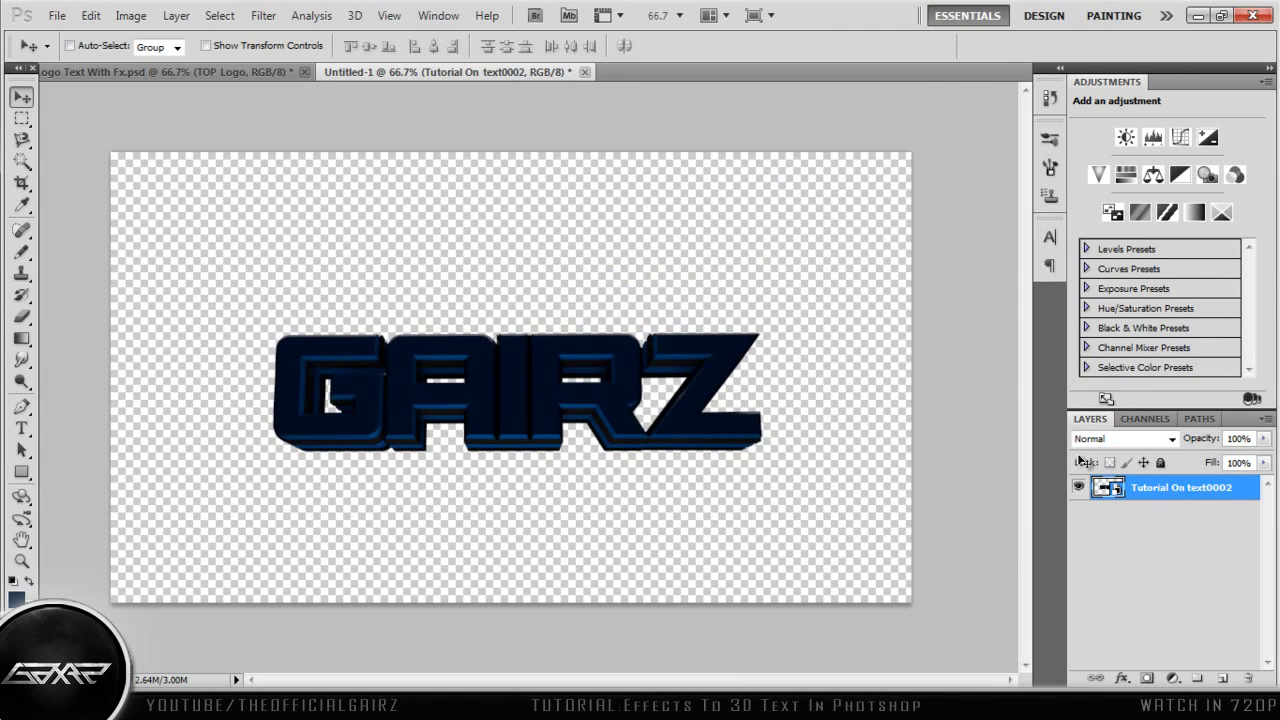
double_click(1212, 492)
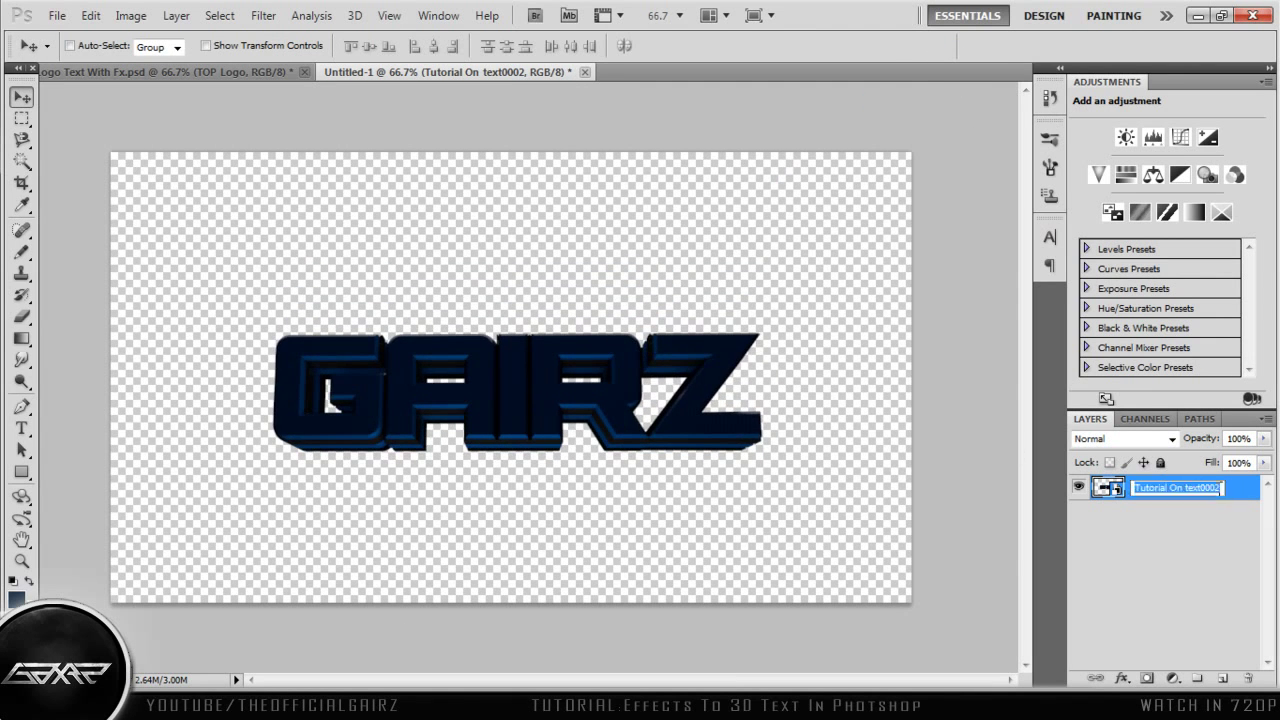
double_click(1234, 489)
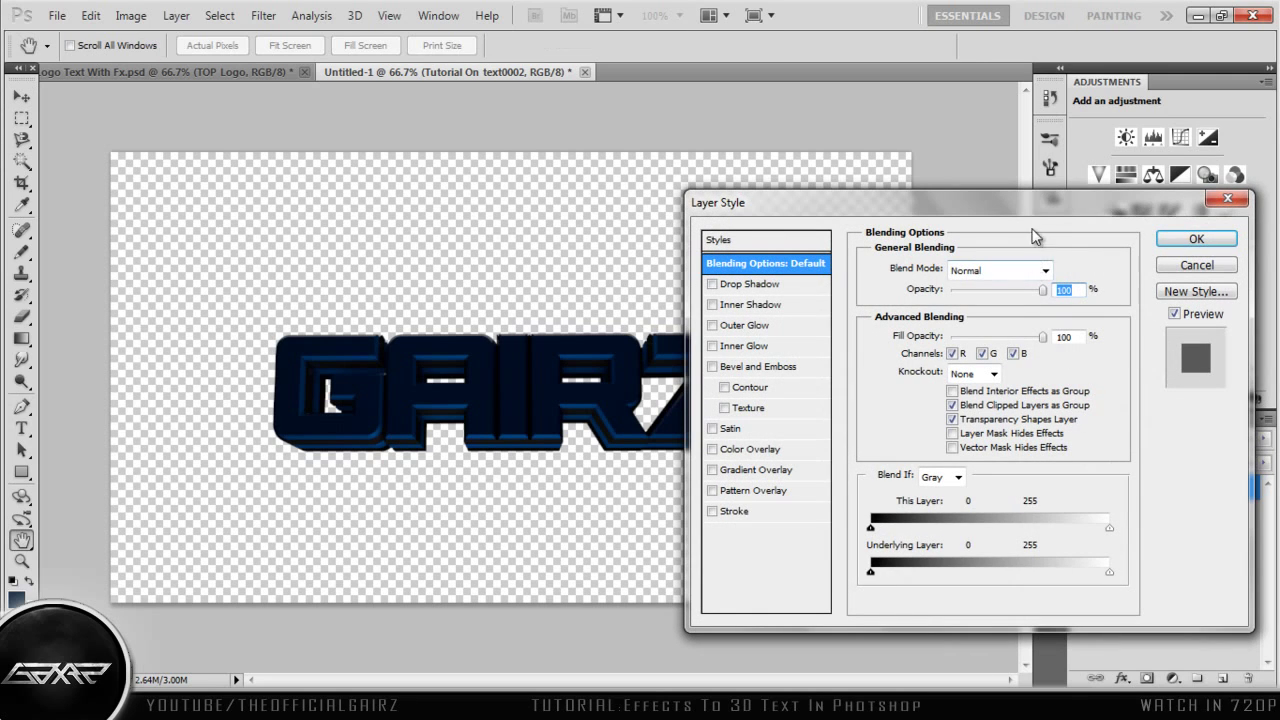
Step: Add a drop shadow with 90° angle, 100% opacity, distance 3, spread 2 and size 1
left_click_drag(1028, 218, 1122, 155)
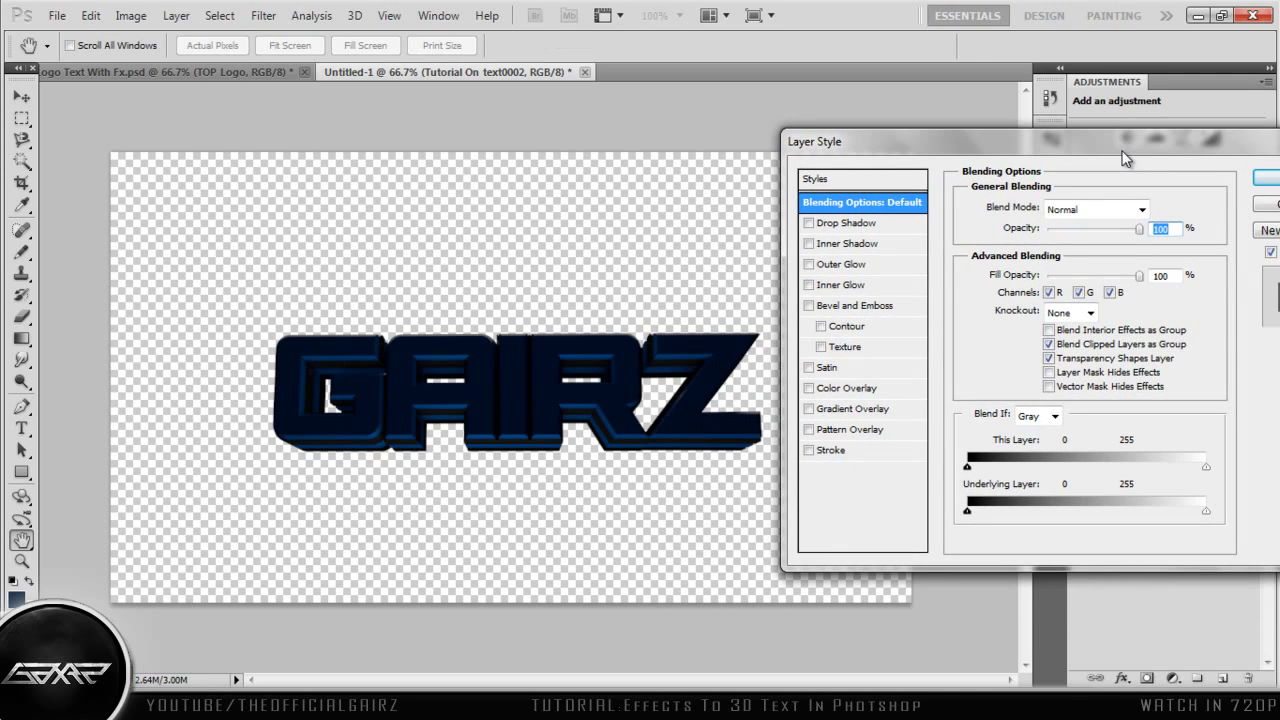
left_click(856, 225)
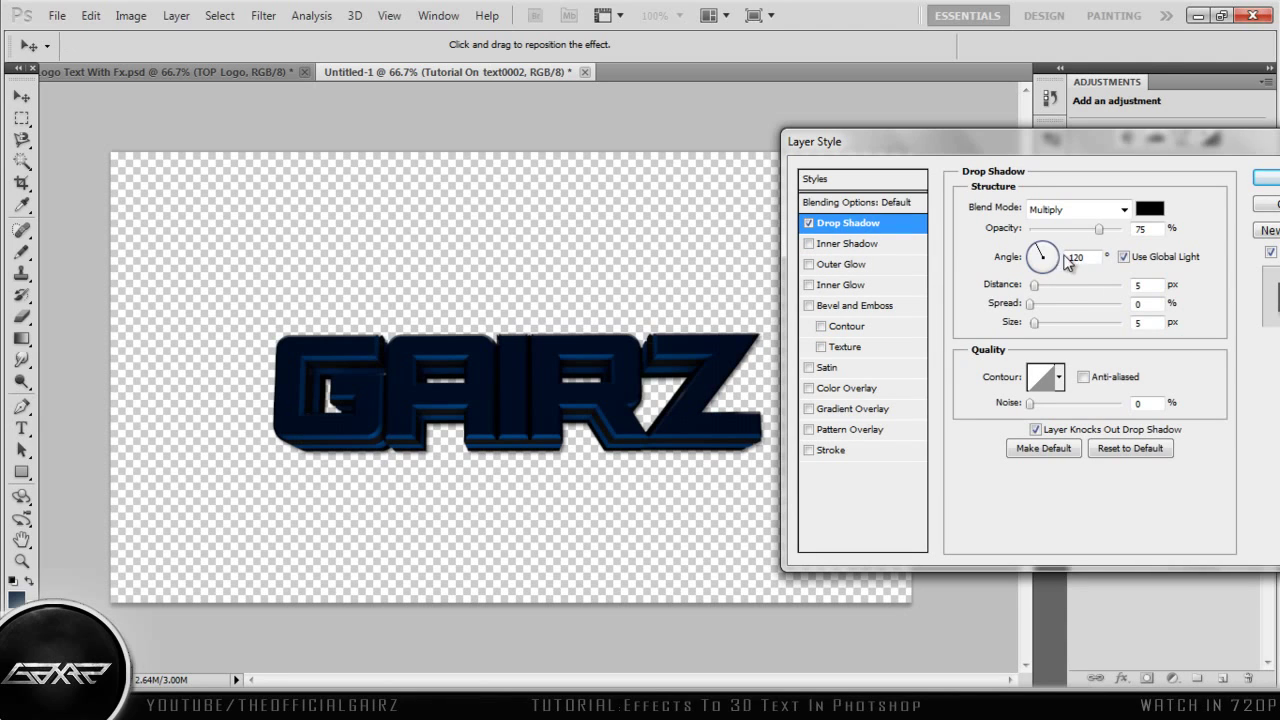
double_click(1096, 258)
type("90")
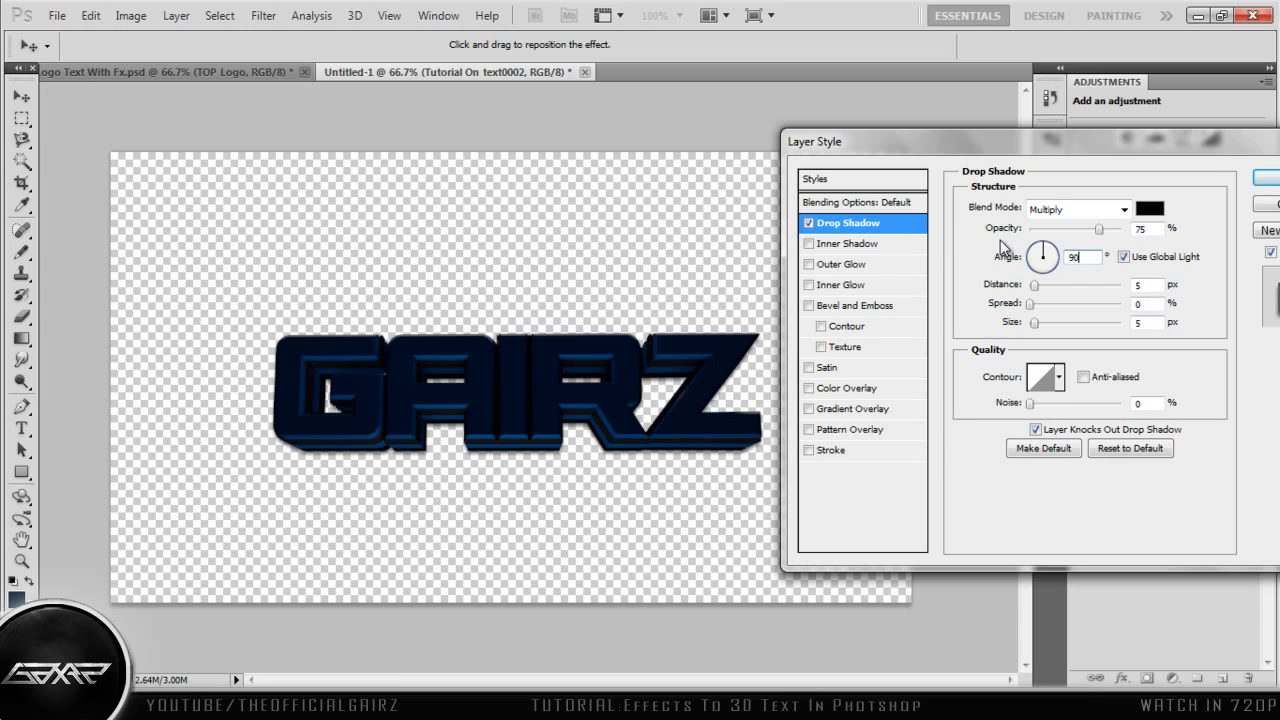
left_click_drag(1098, 229, 1122, 229)
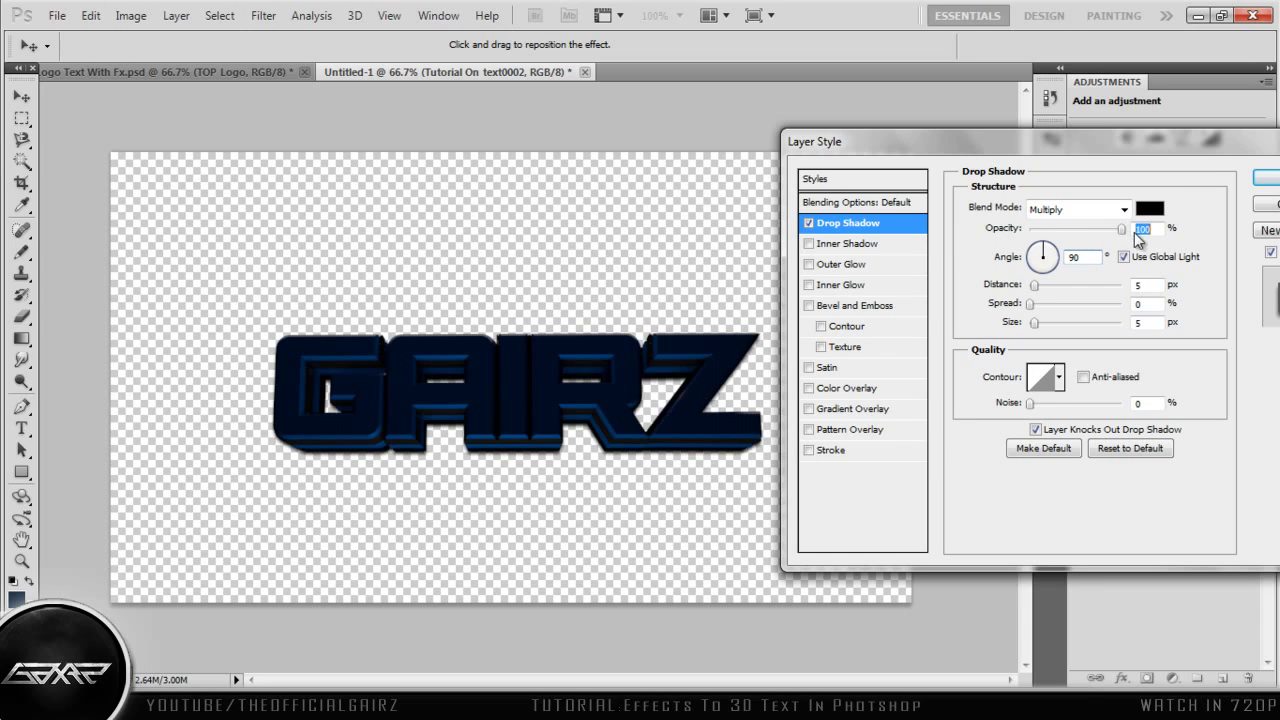
left_click(1150, 285)
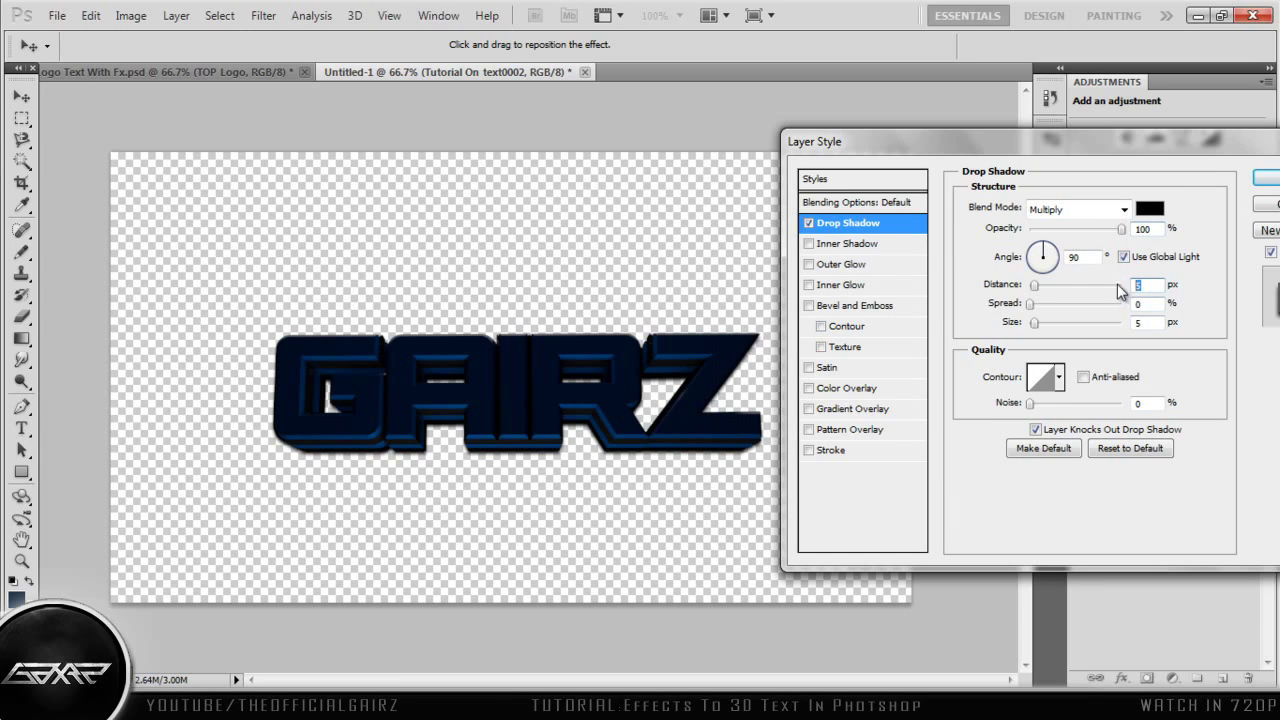
type("3")
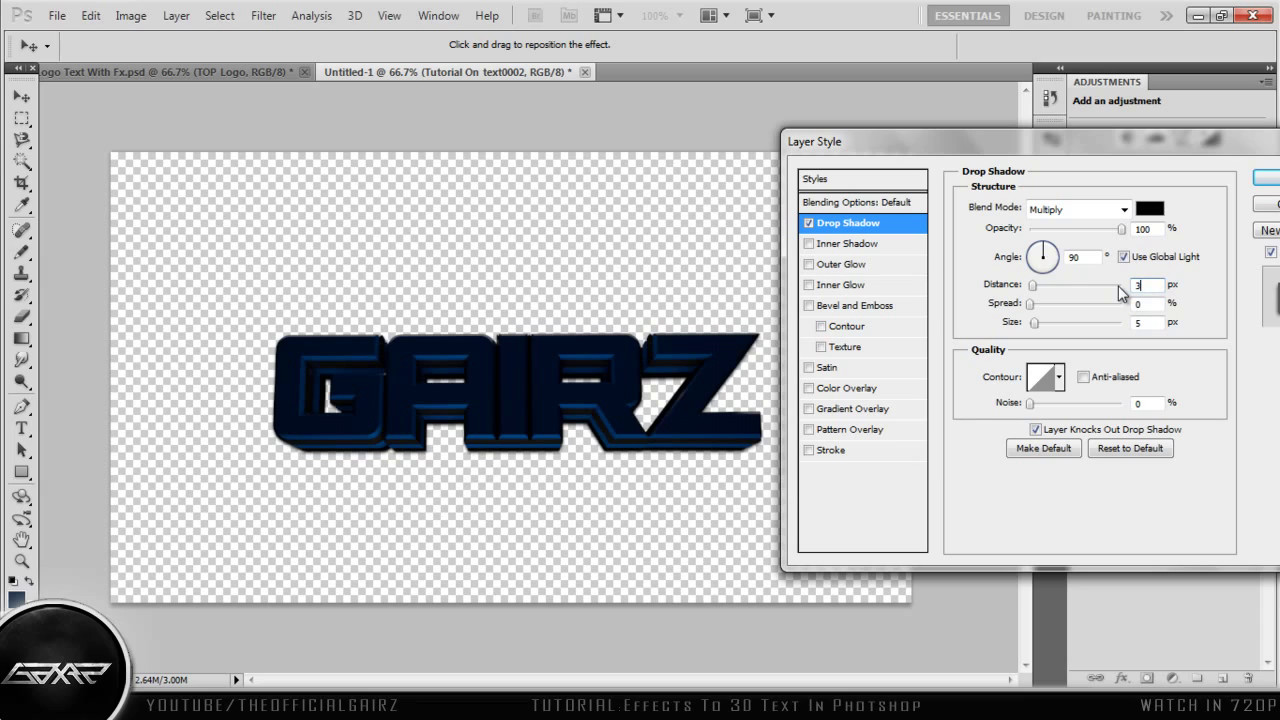
left_click(1148, 305)
left_click(1146, 323)
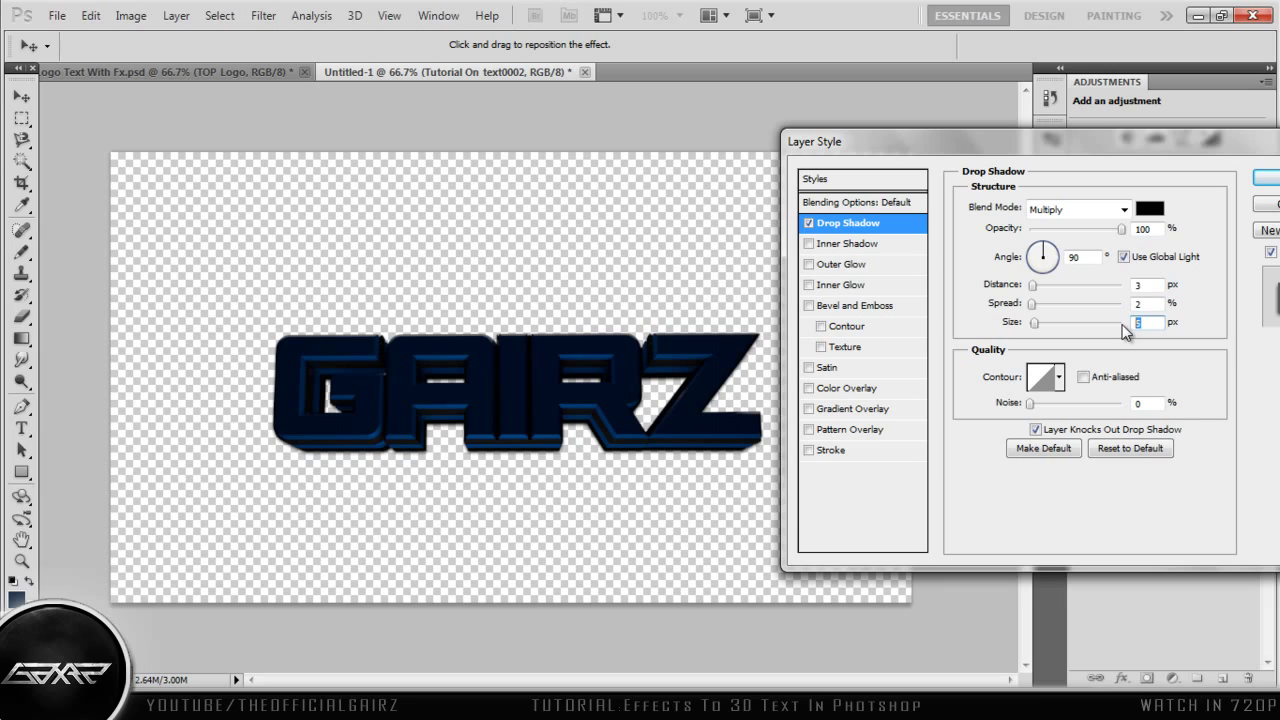
type("1")
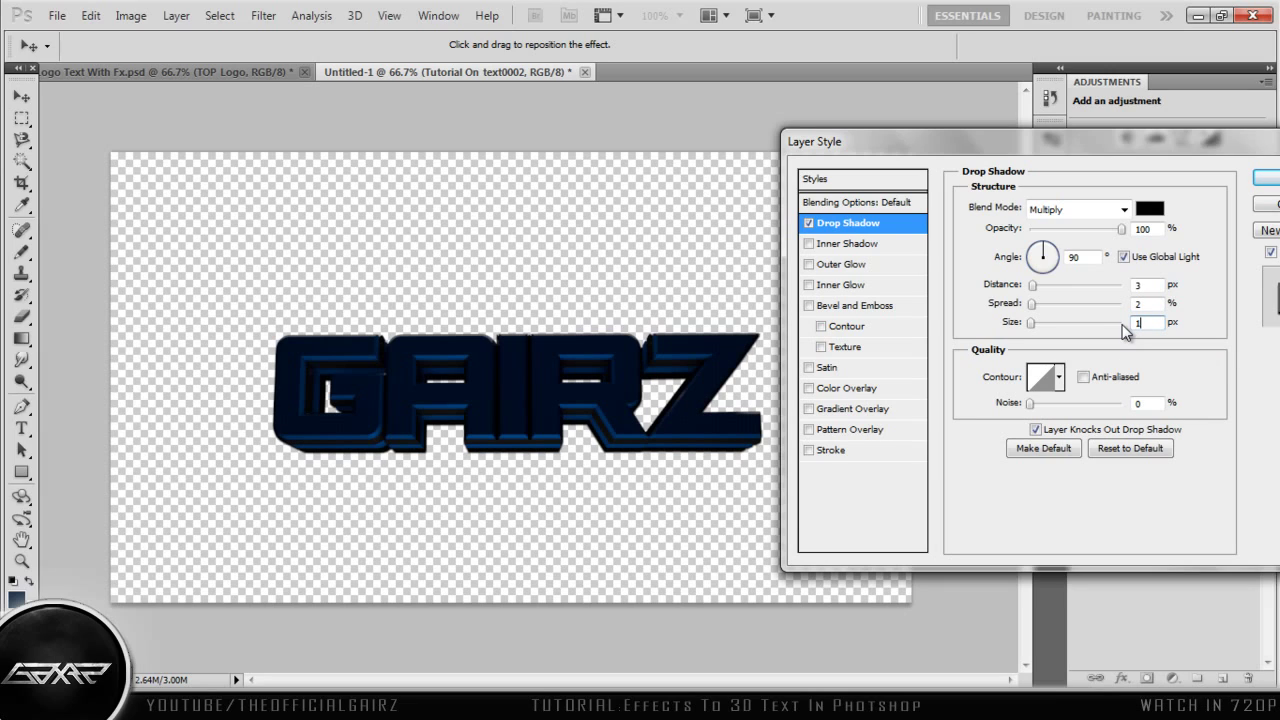
Step: Add a black outer glow at 100% opacity with 2% spread and 1 px size
left_click(809, 264)
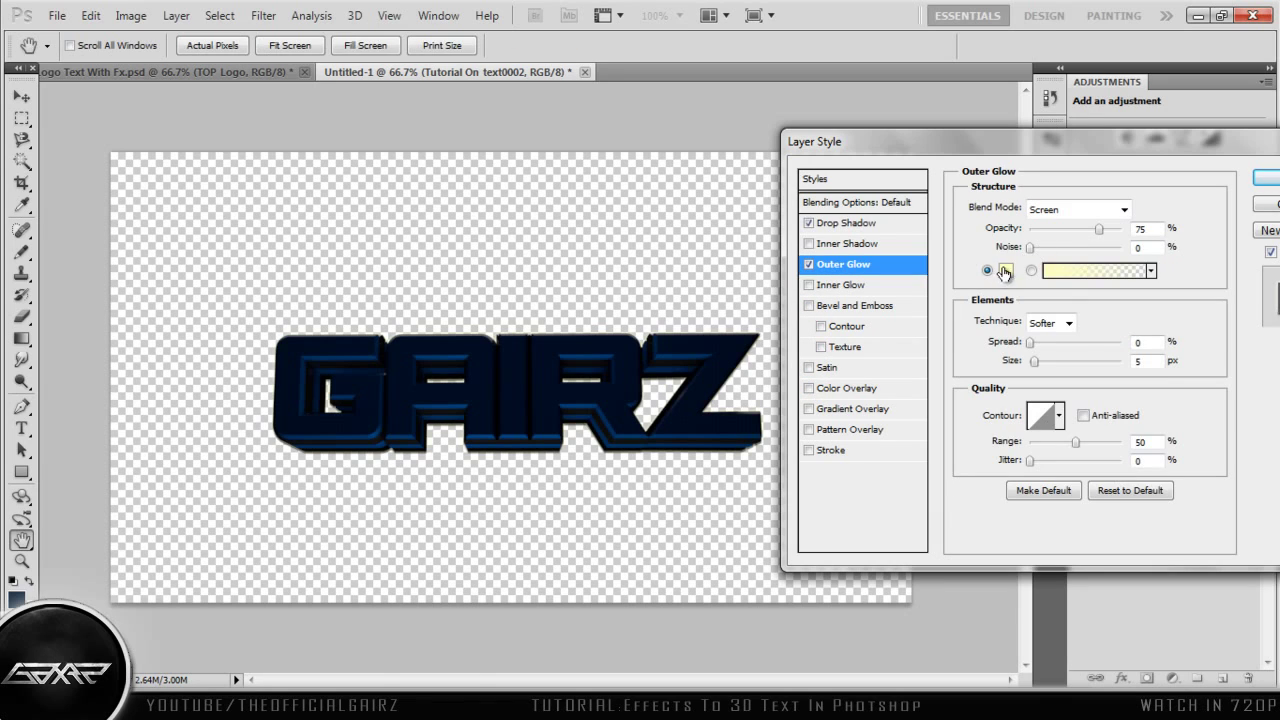
left_click(998, 274)
left_click_drag(829, 330, 688, 543)
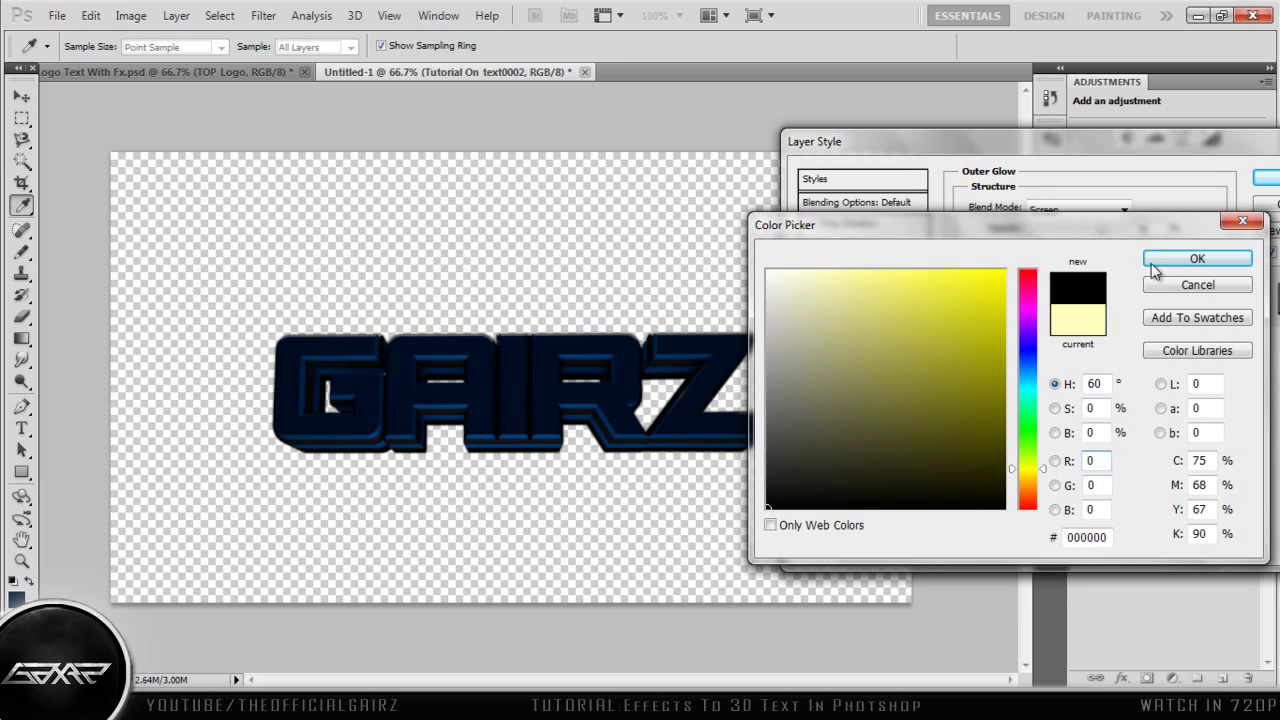
left_click(1190, 259)
left_click_drag(1100, 230, 1138, 230)
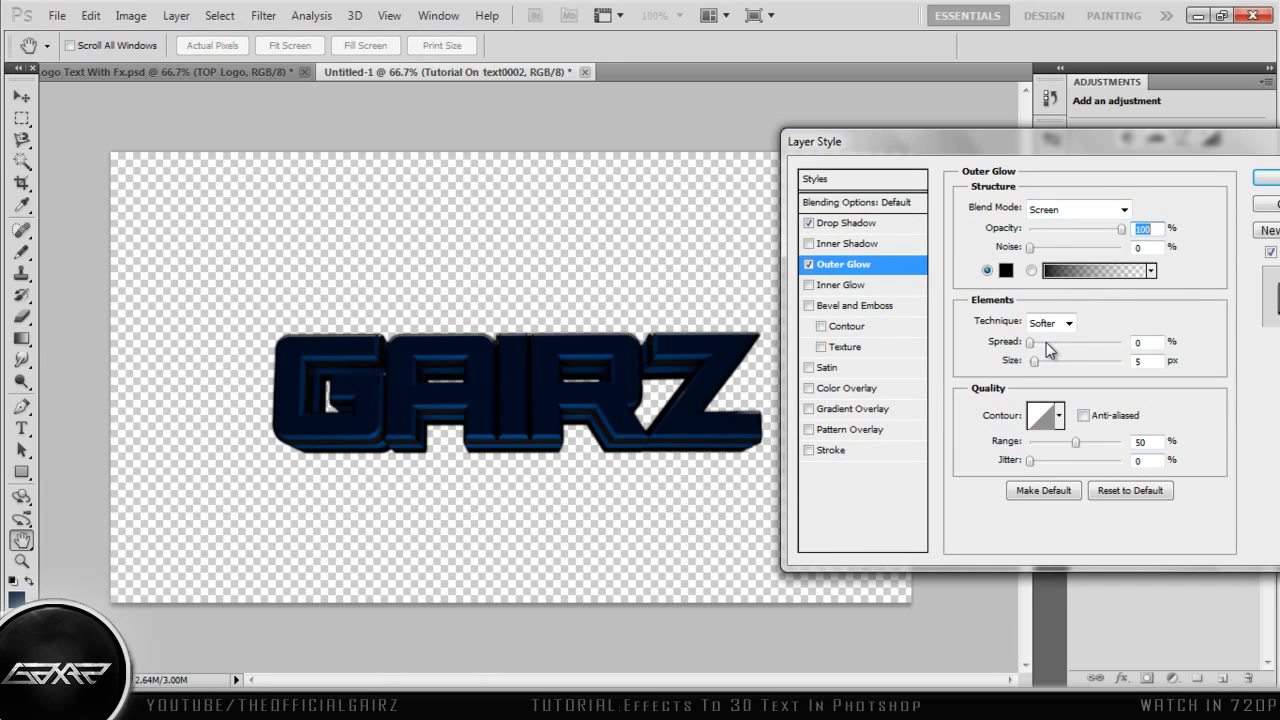
left_click(1148, 341)
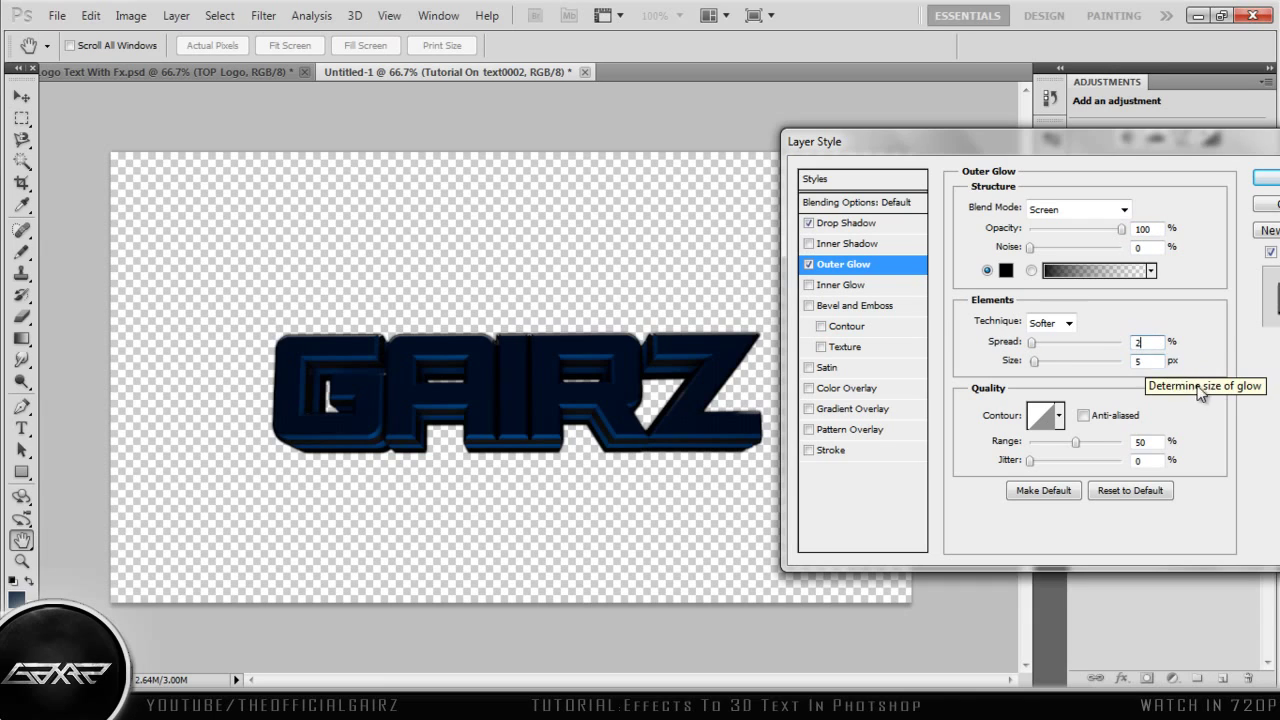
key("Tab")
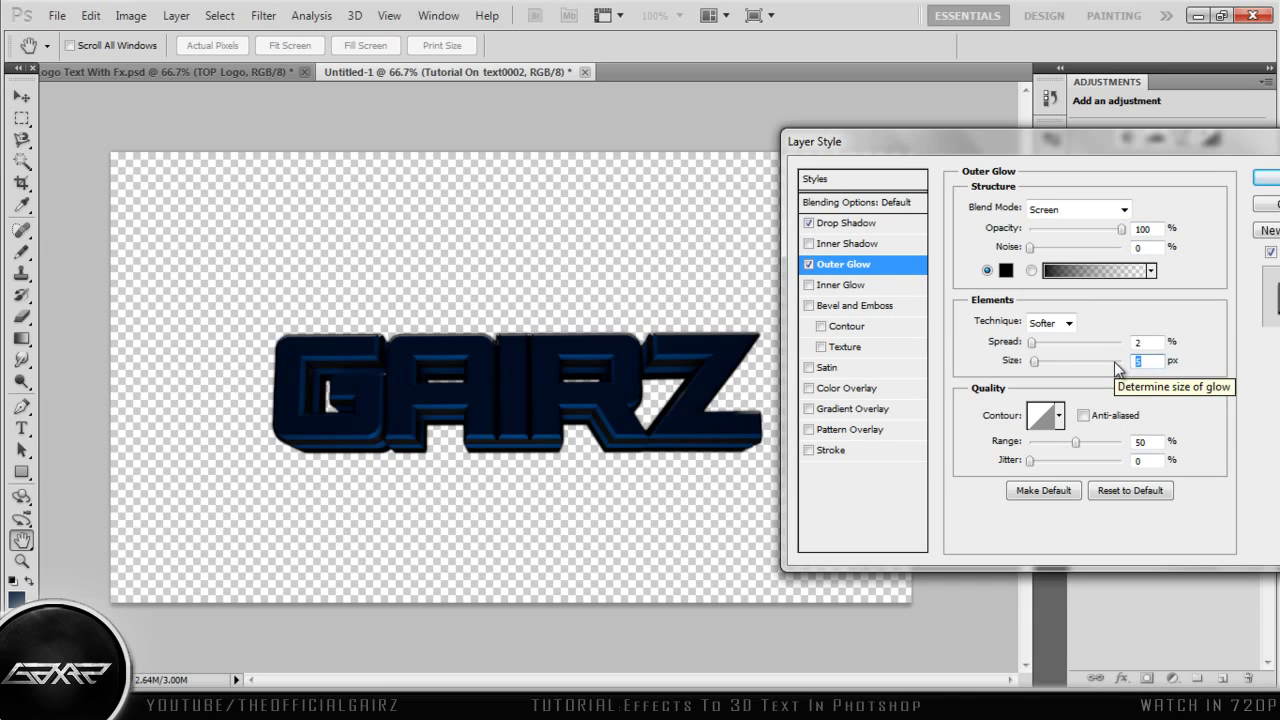
type("1")
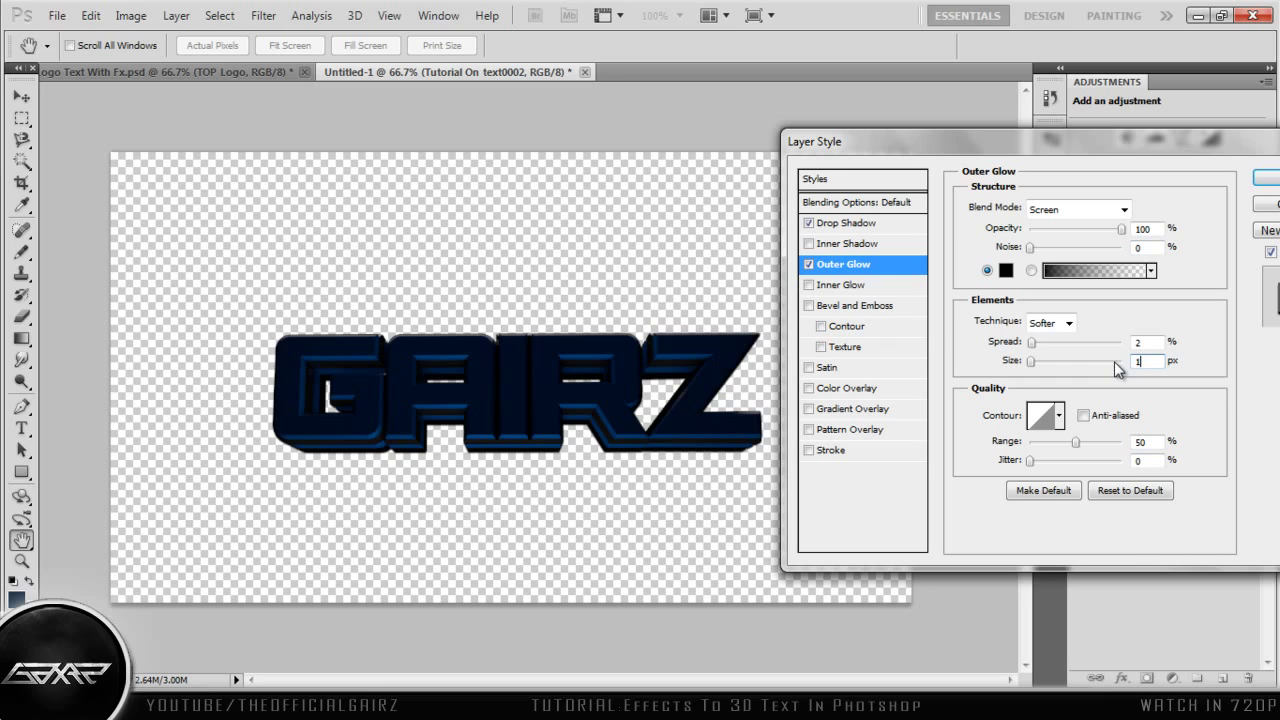
Step: Enable Color Overlay on the GAIRZ layer and set its blend mode to Overlay
left_click(809, 389)
left_click(838, 398)
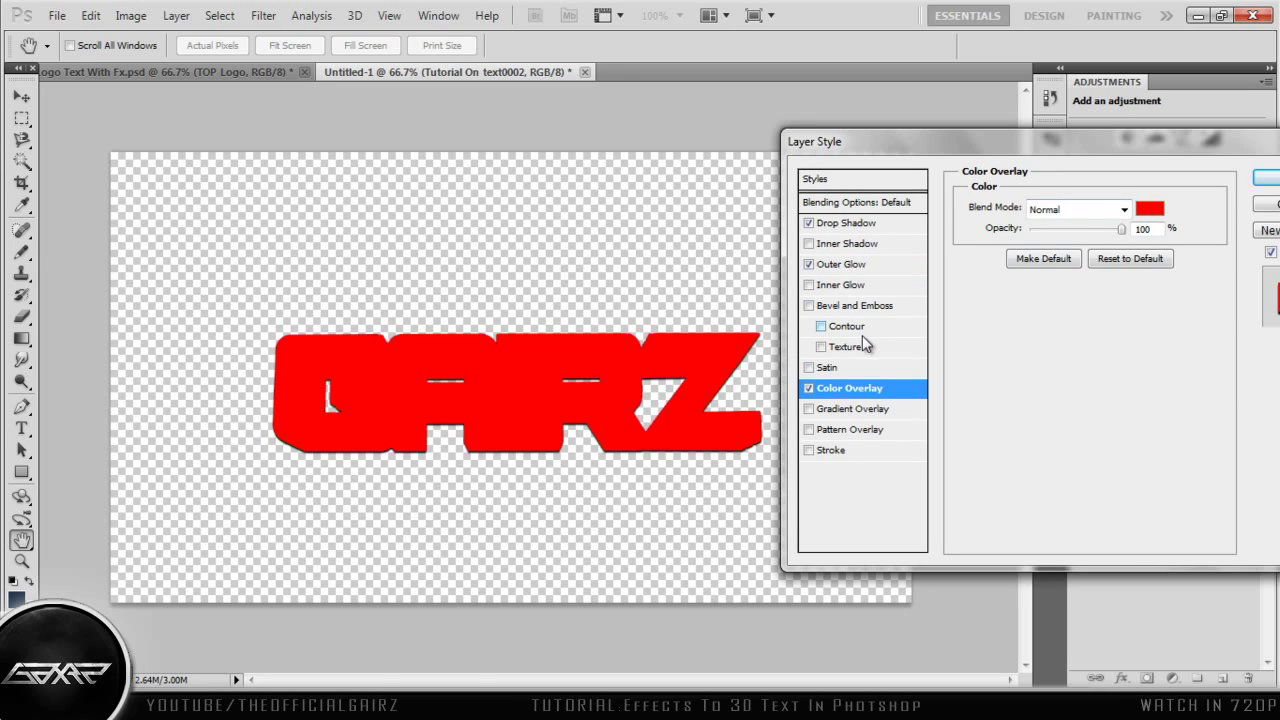
left_click(809, 388)
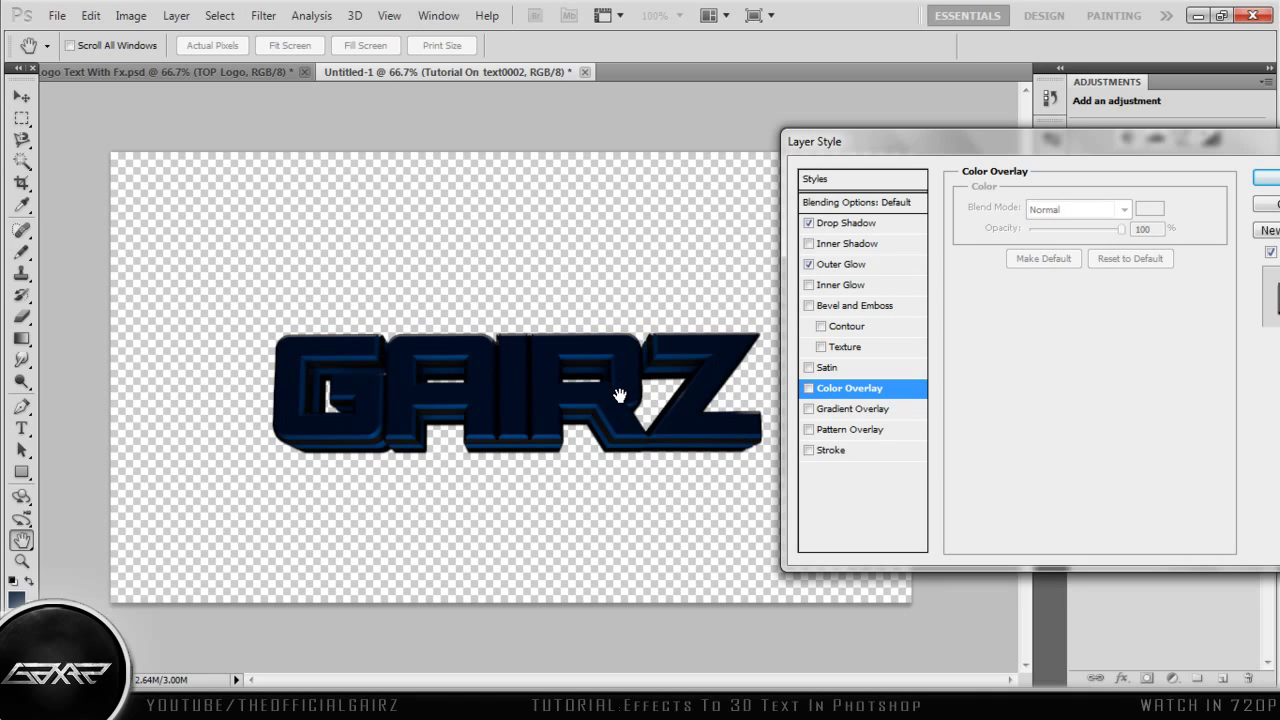
left_click(809, 389)
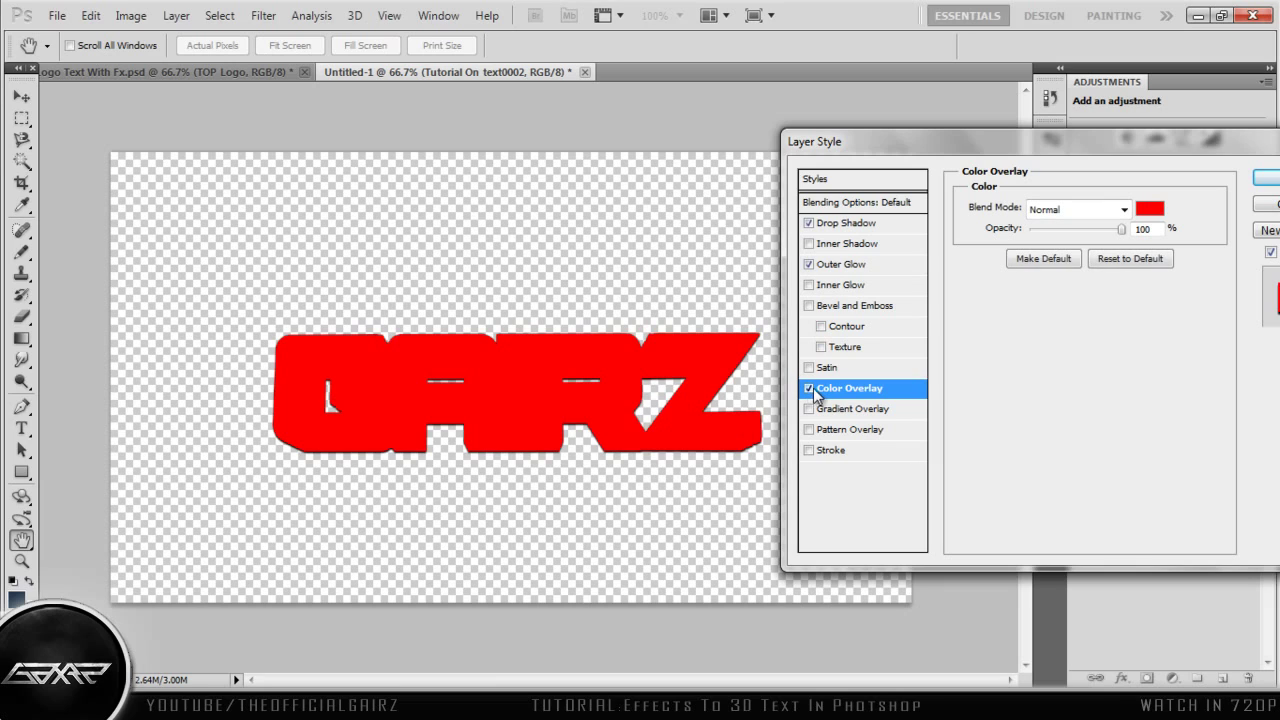
left_click(1088, 209)
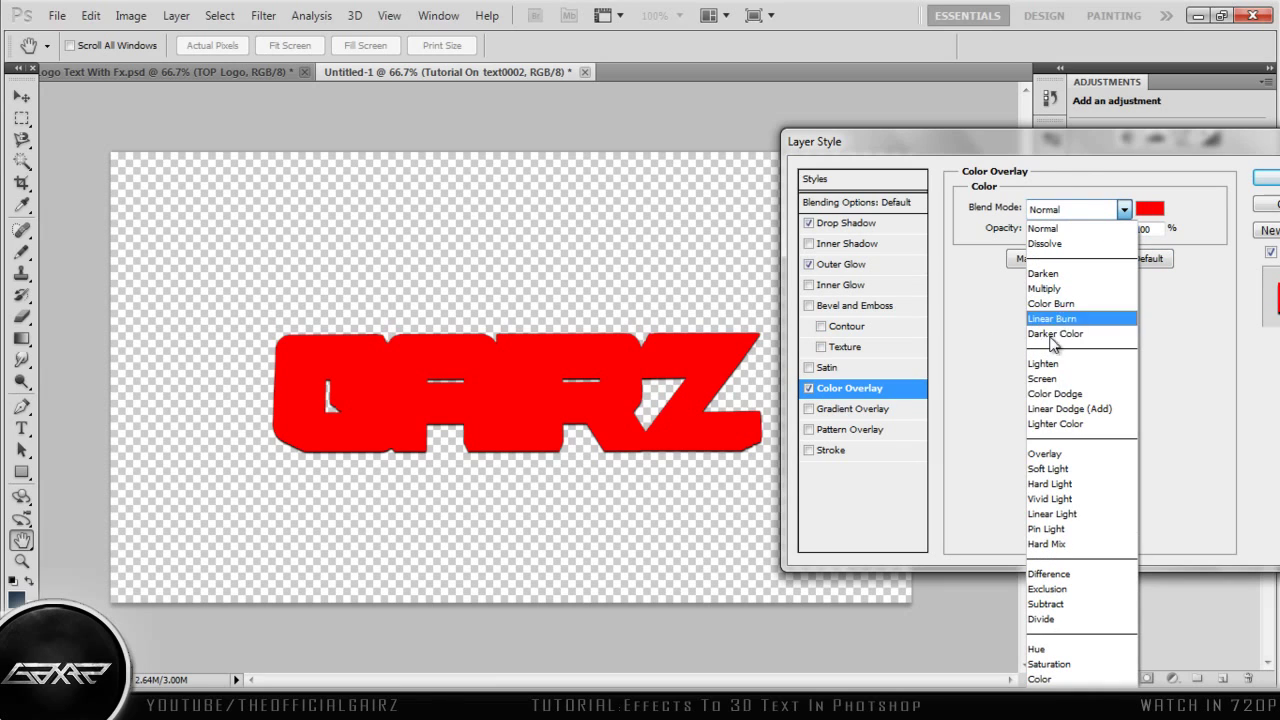
left_click(1052, 455)
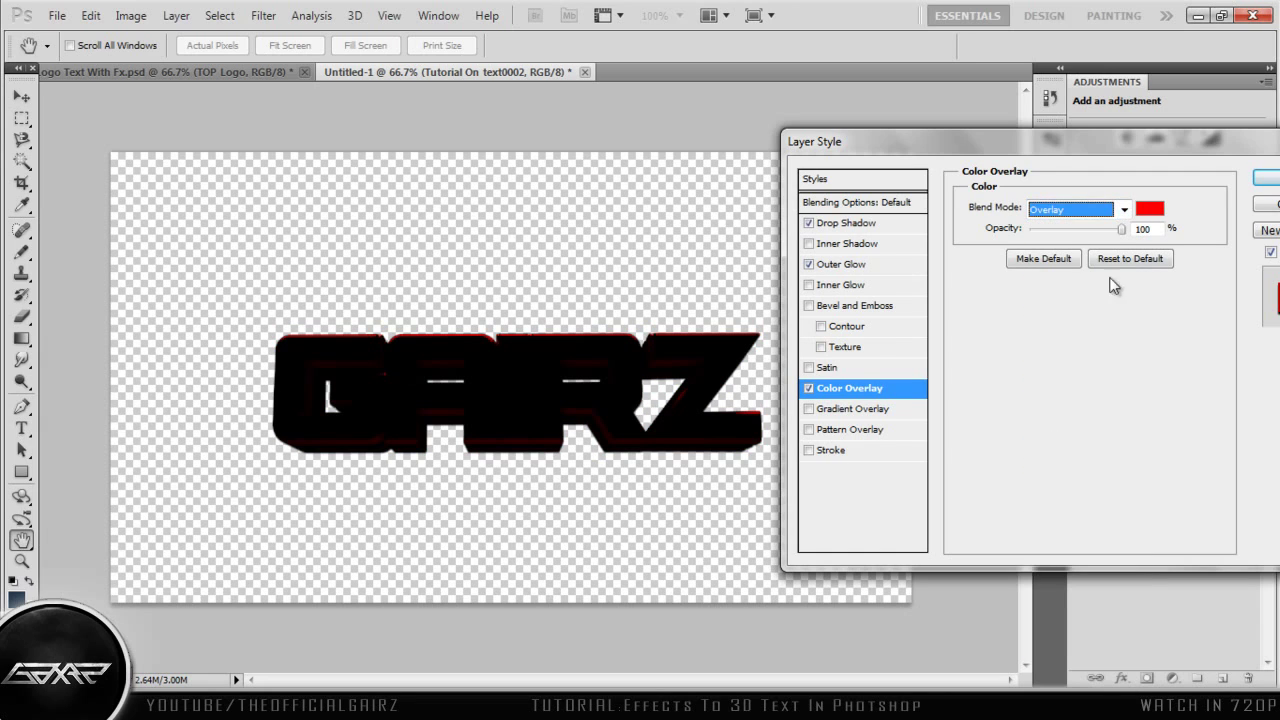
Step: Set the overlay colour to light blue #687dff and lower its opacity to about 40%
left_click(1150, 208)
left_click_drag(1040, 400, 1034, 356)
mouse_move(1008, 297)
left_mouse_down()
mouse_move(943, 320)
mouse_move(957, 360)
mouse_move(910, 275)
left_mouse_up()
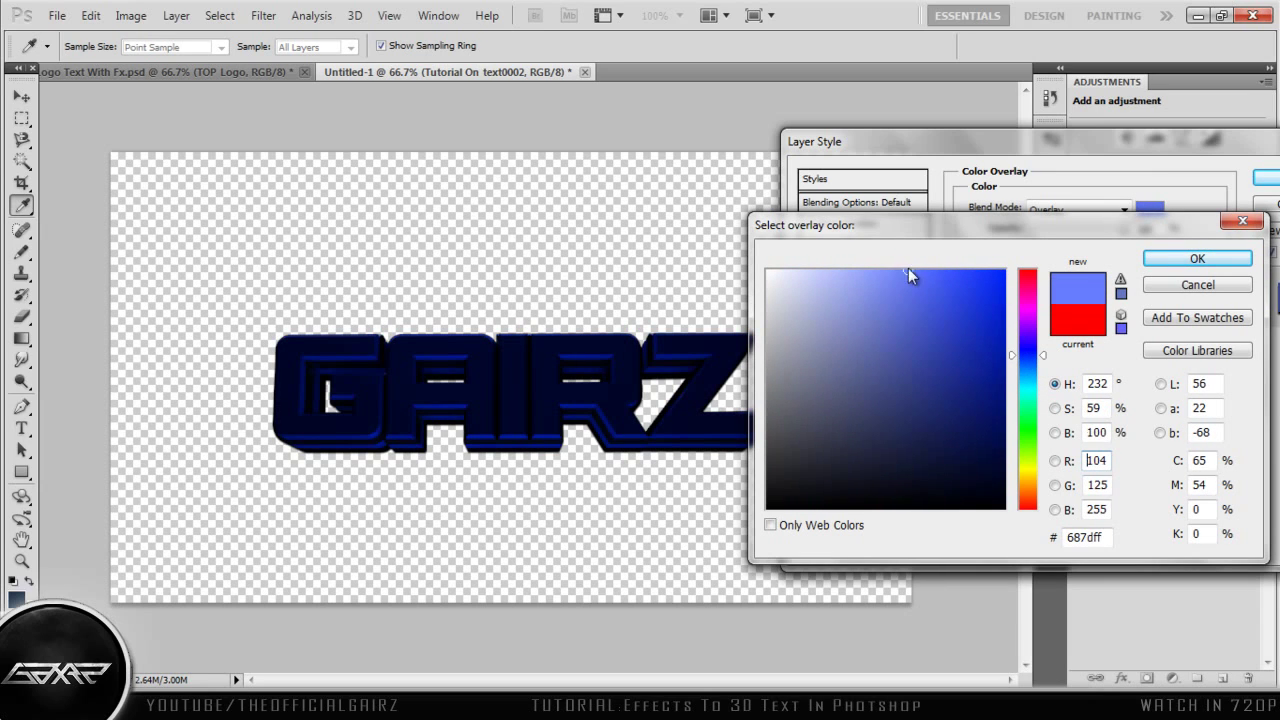
left_click(1197, 258)
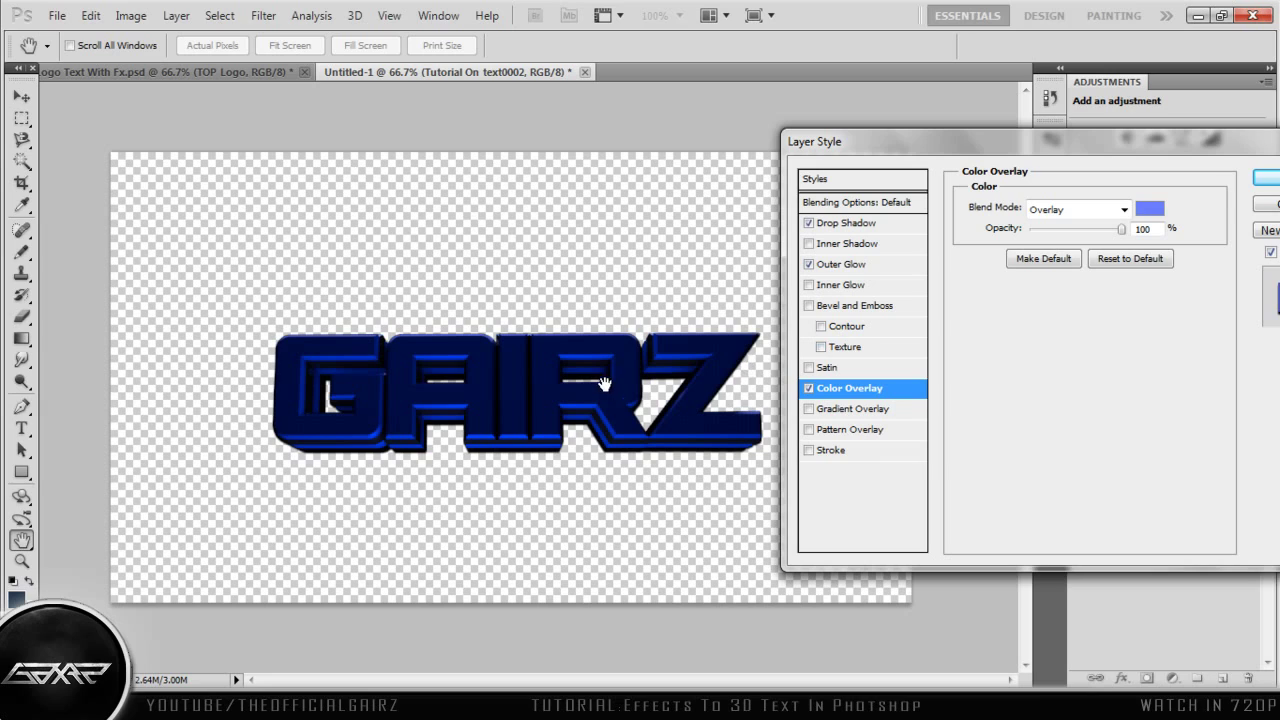
left_click(1070, 216)
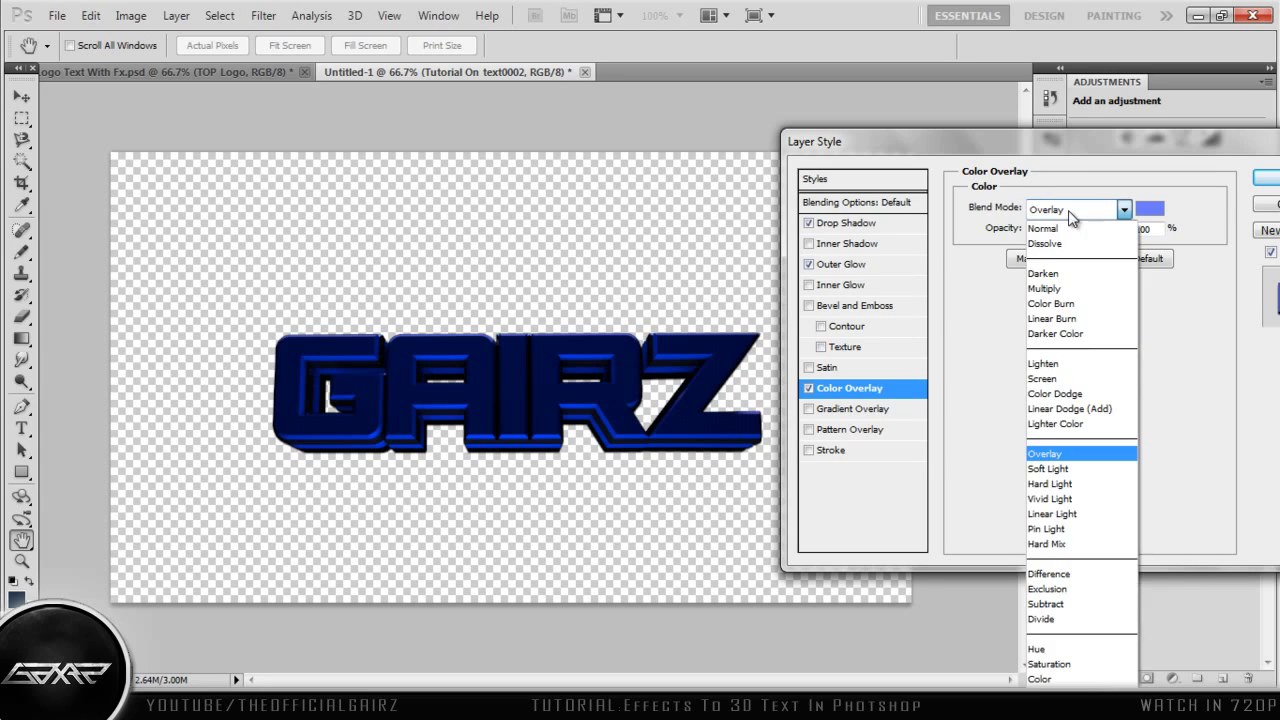
left_click(1070, 216)
left_click_drag(1120, 236, 1078, 231)
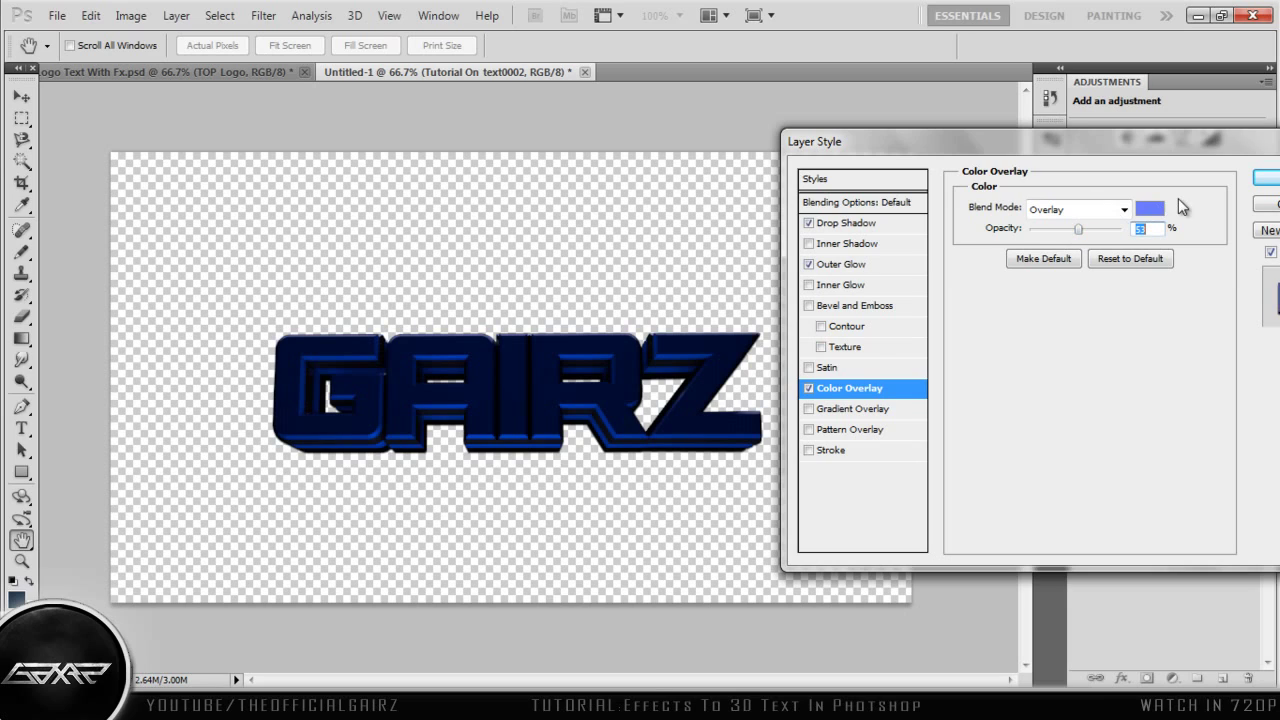
Step: Add an Overlay-mode black-to-white Gradient Overlay, keeping the black stop at the gradient start
left_click(809, 410)
left_click(840, 416)
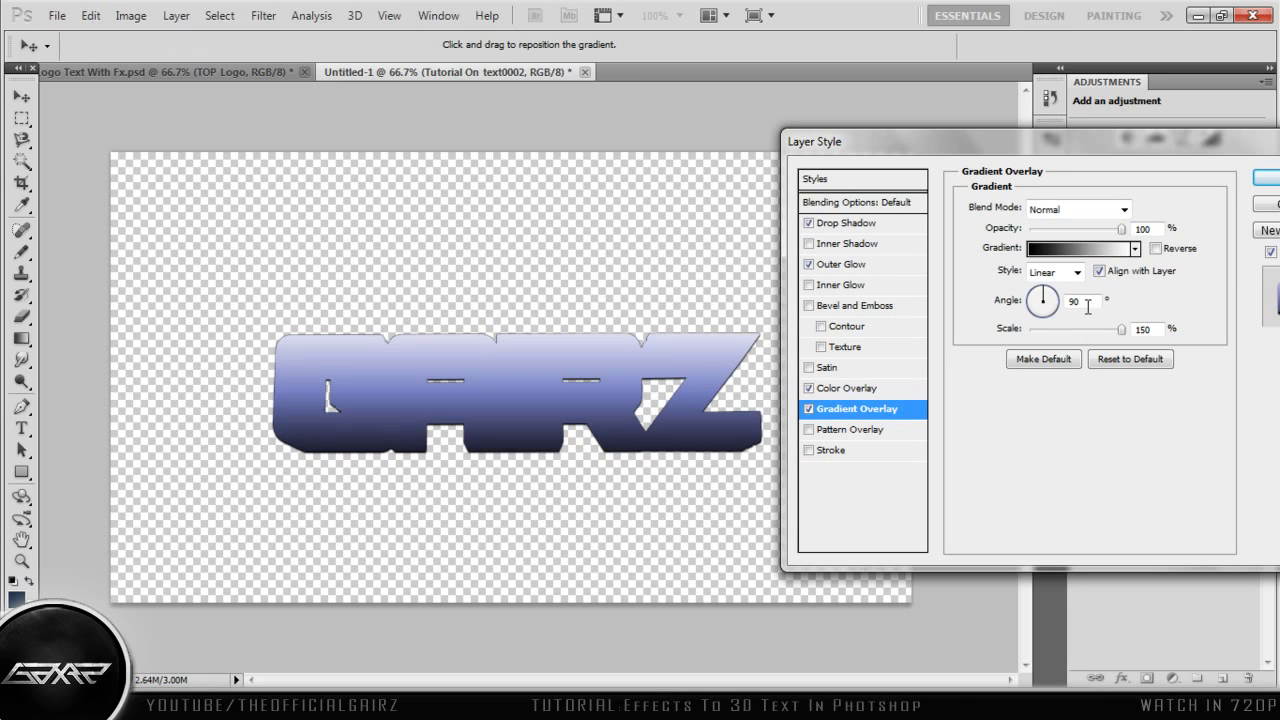
left_click(1066, 210)
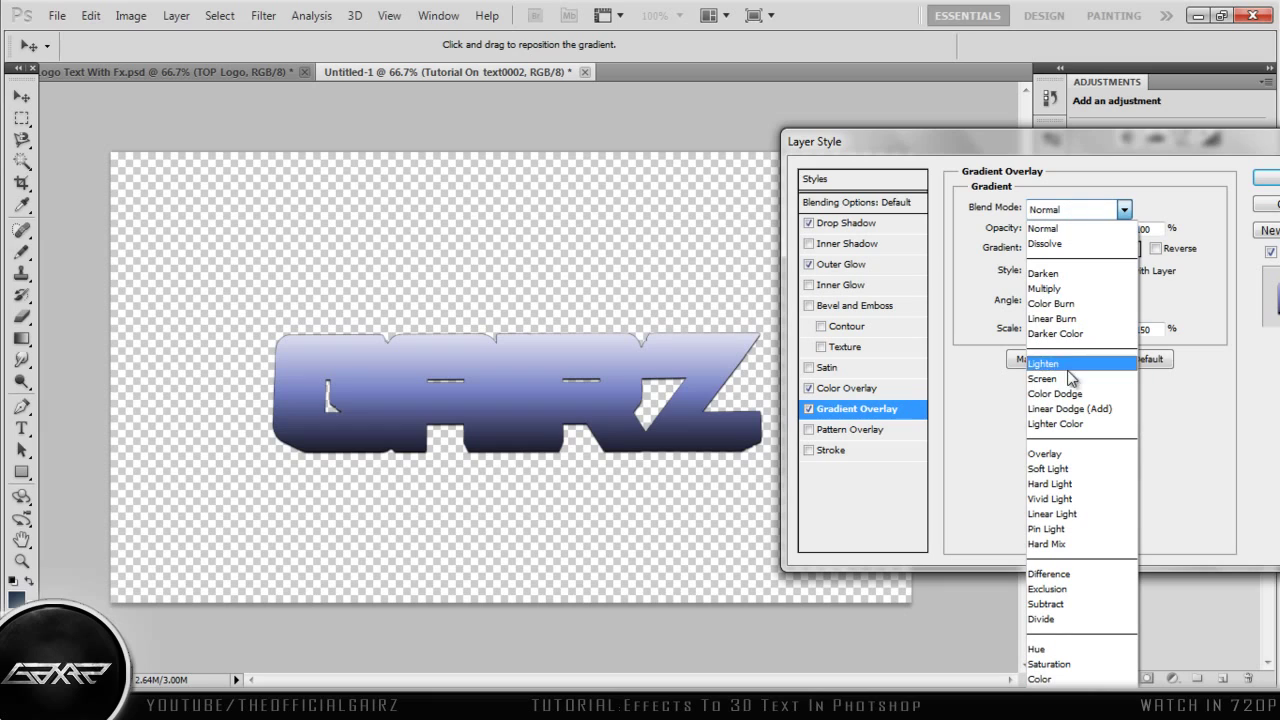
left_click(1069, 456)
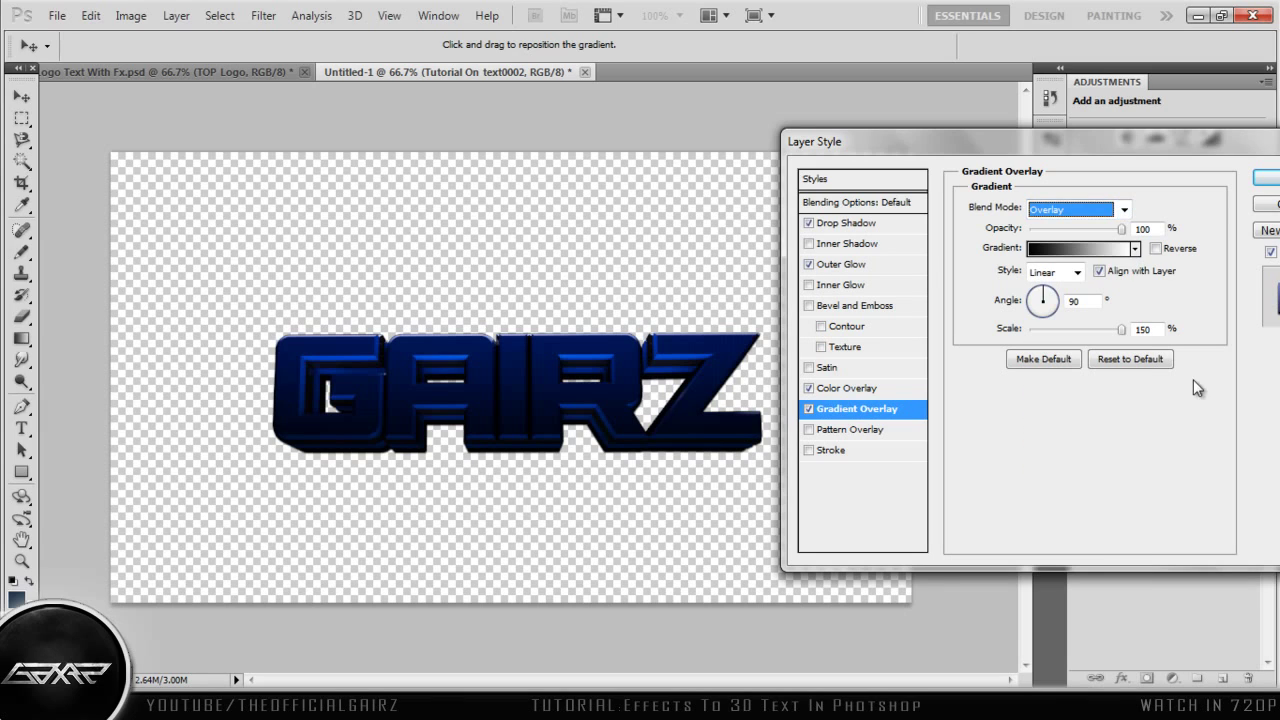
left_click(1080, 248)
left_click_drag(884, 438, 985, 437)
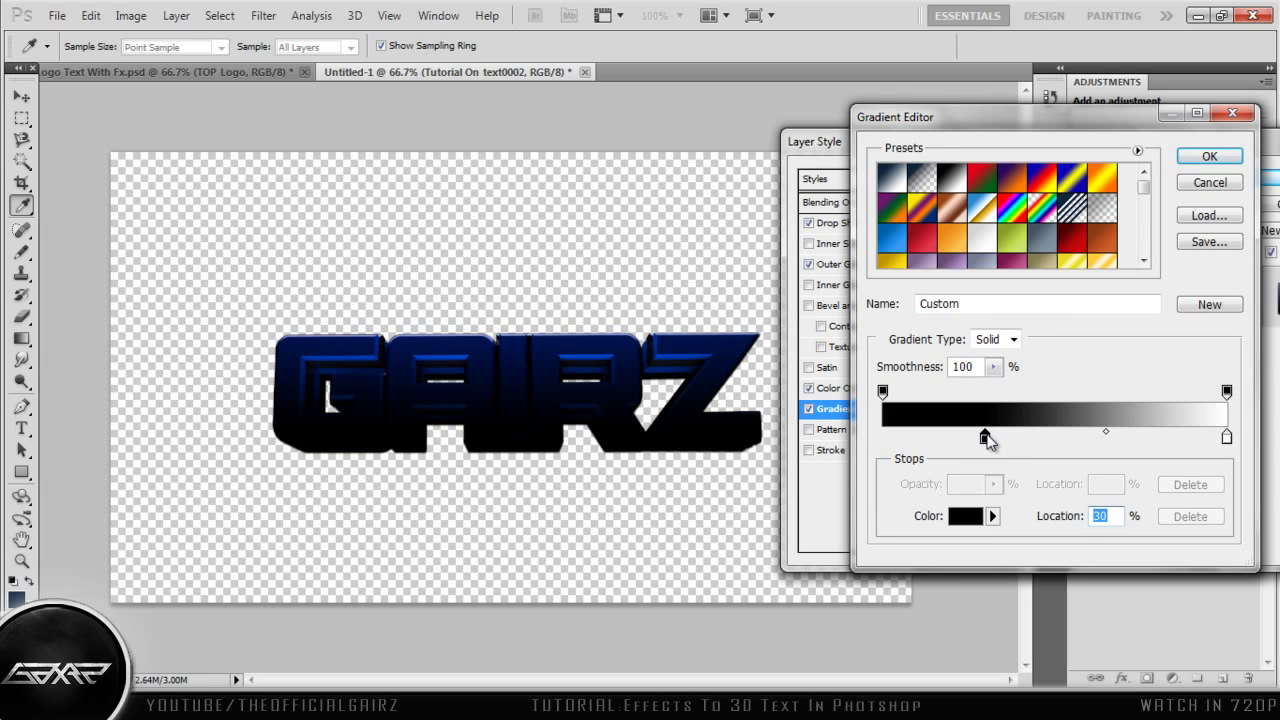
left_click_drag(986, 440, 882, 438)
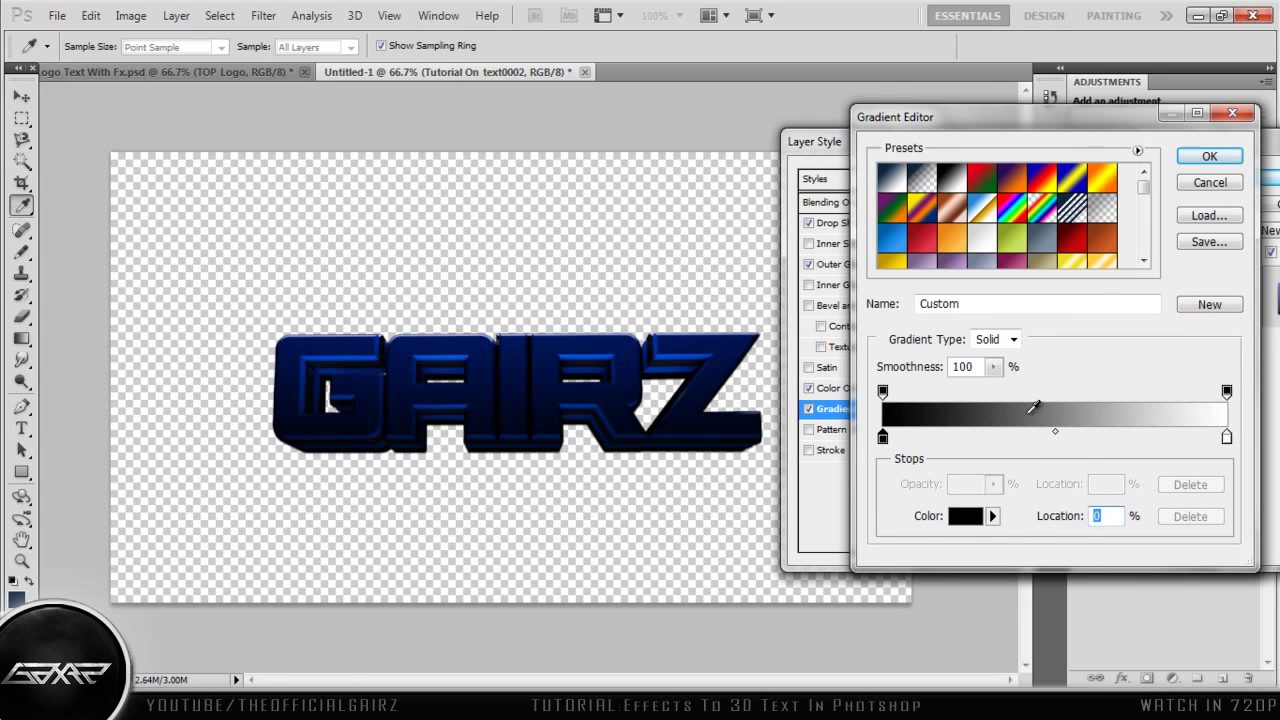
left_click(1209, 157)
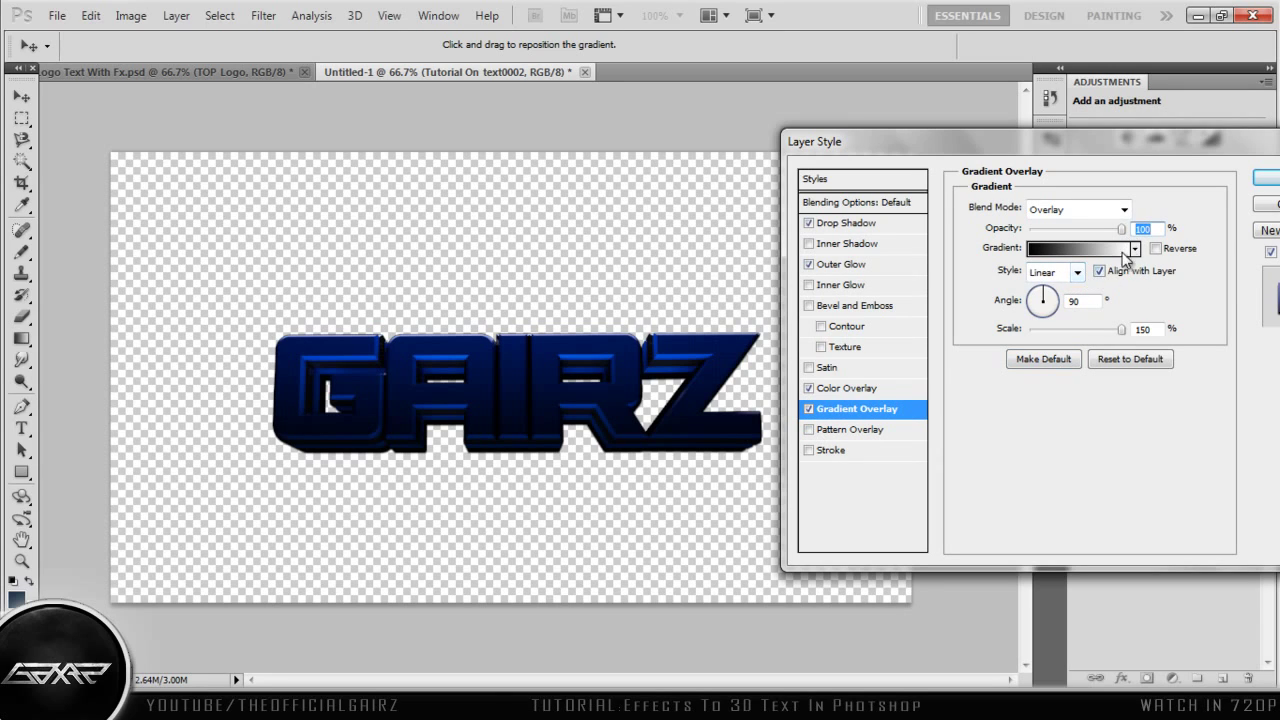
Step: Switch the gradient overlay to Reflected style with Reverse ticked, and confirm the Layer Style
left_click(1099, 271)
left_click(1099, 271)
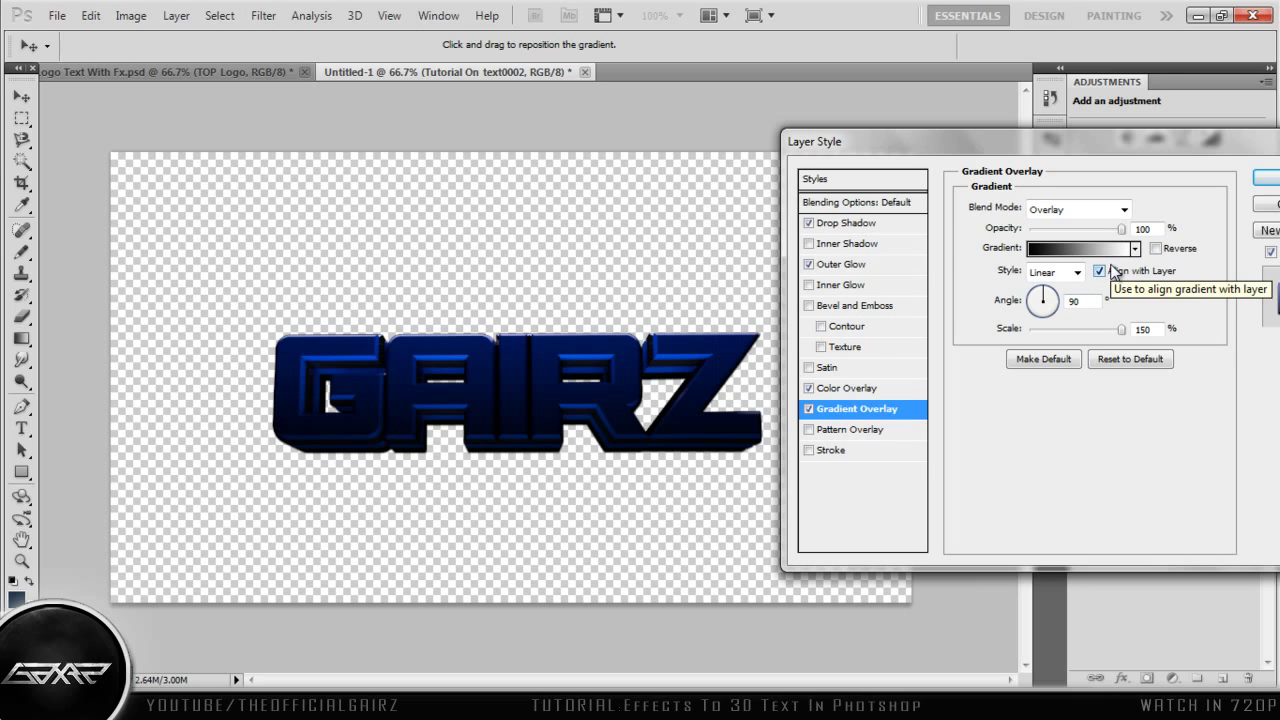
left_click(1077, 273)
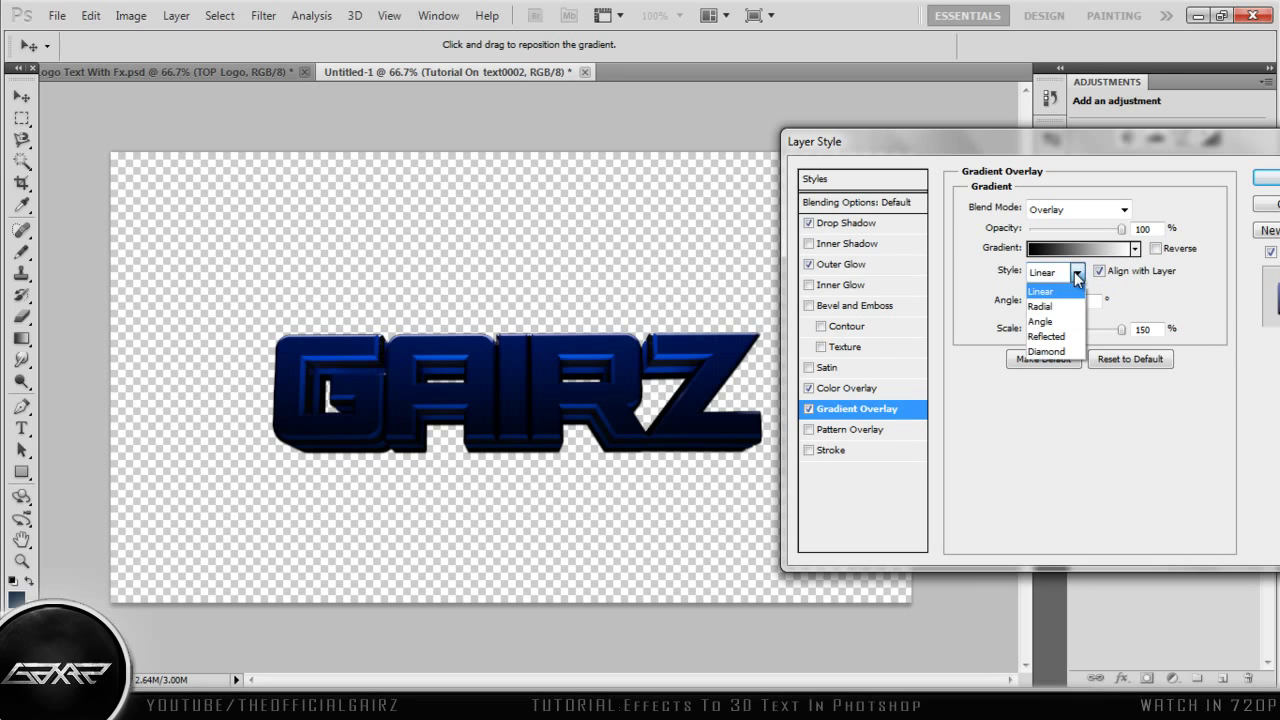
left_click(1055, 336)
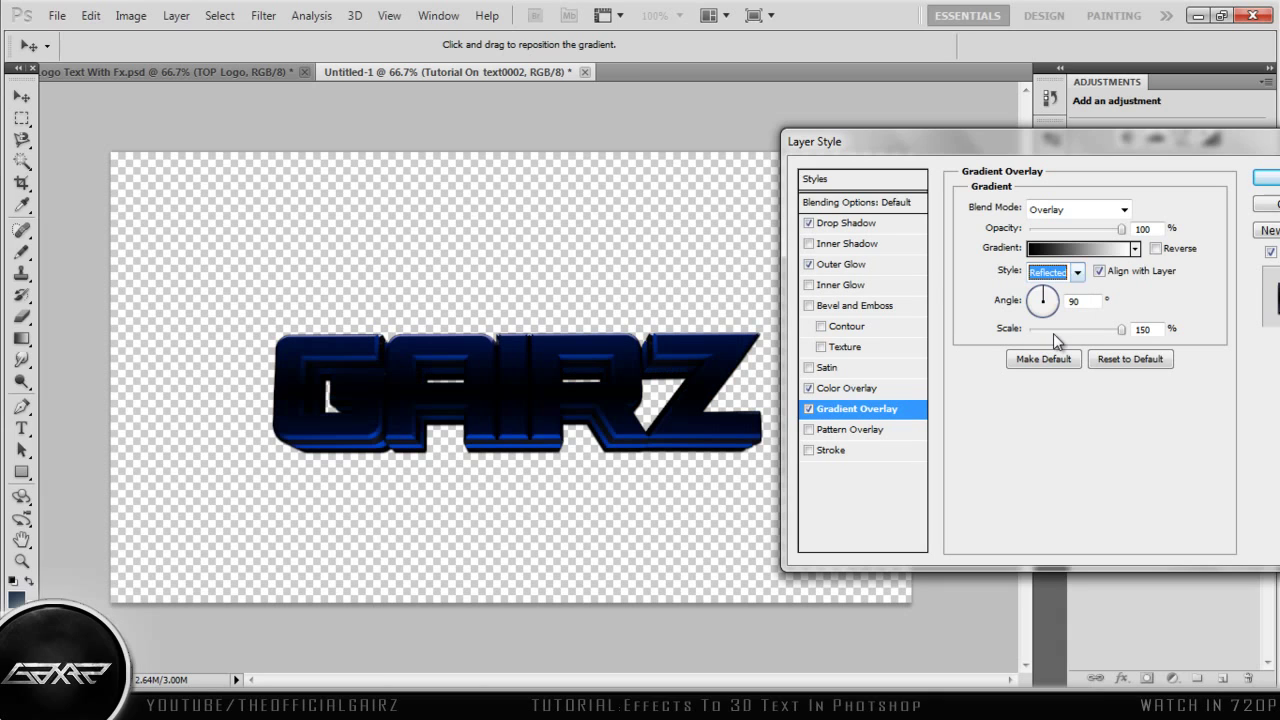
left_click(1156, 249)
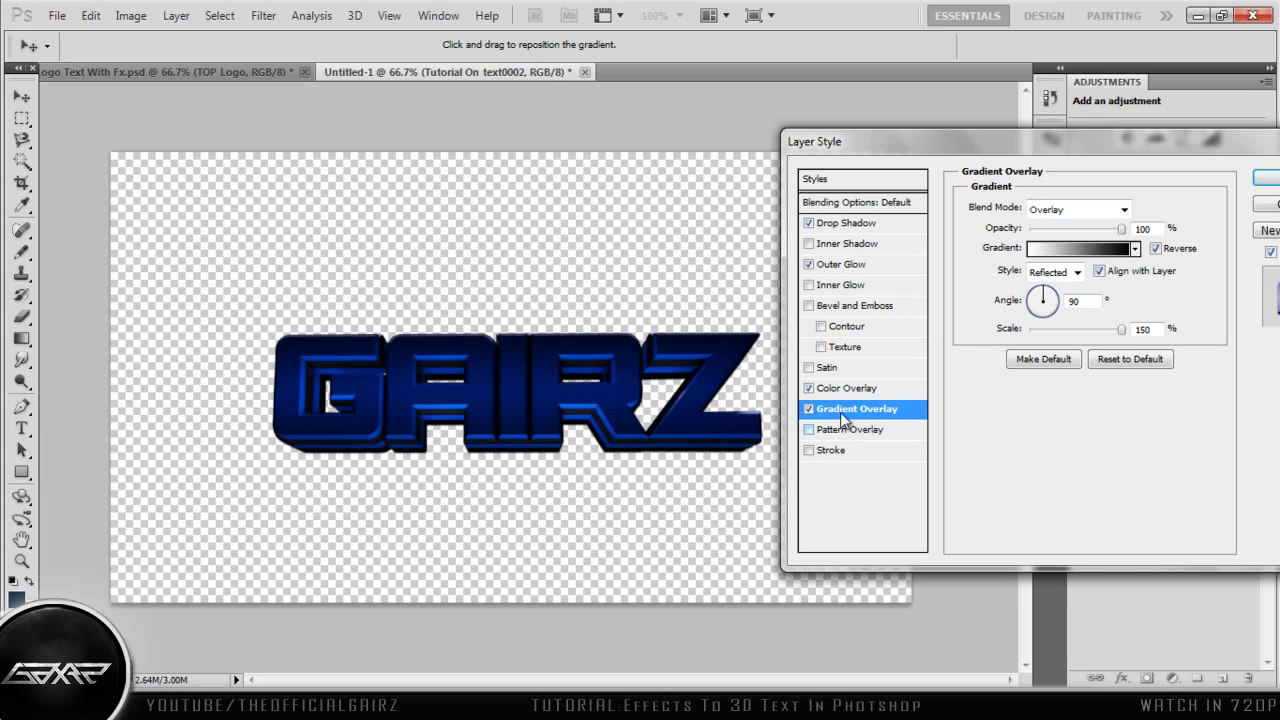
left_click_drag(1210, 141, 1041, 153)
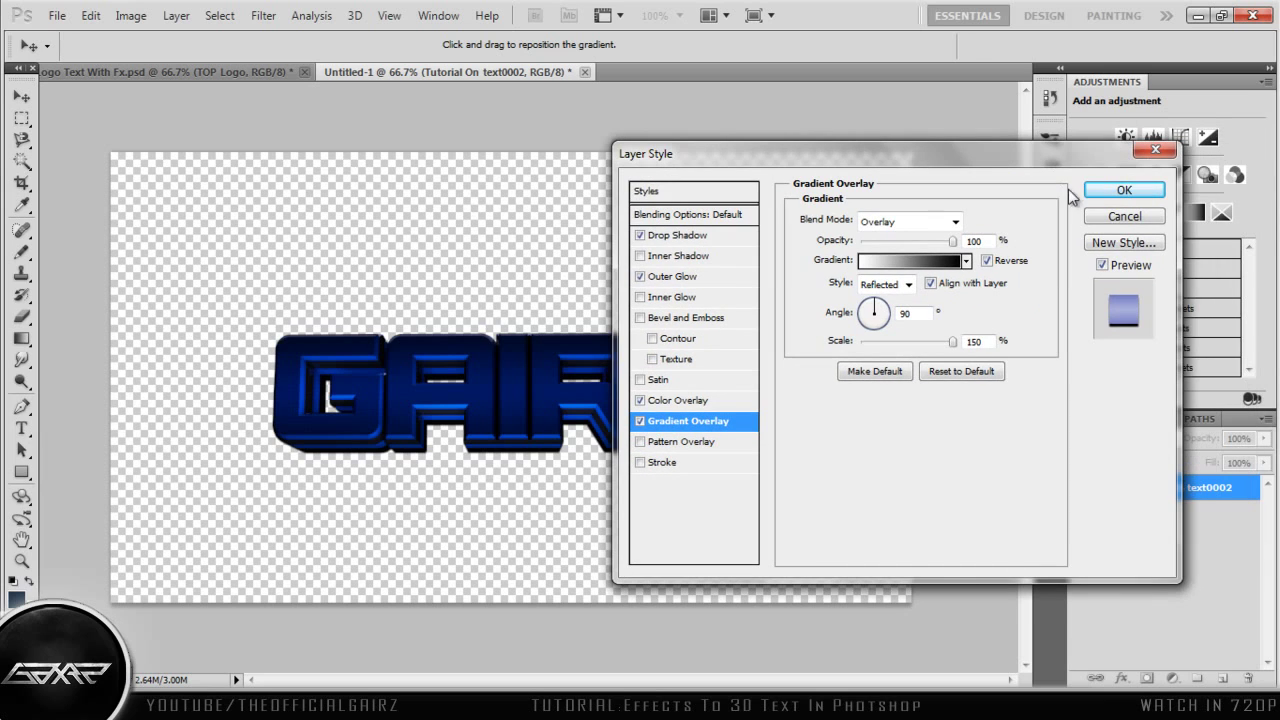
left_click(1124, 190)
Step: From Best GFX Packs > 4k Graphics Pack > Textures, drag 438122015_8e19559b1e onto the canvas
key("alt+Tab")
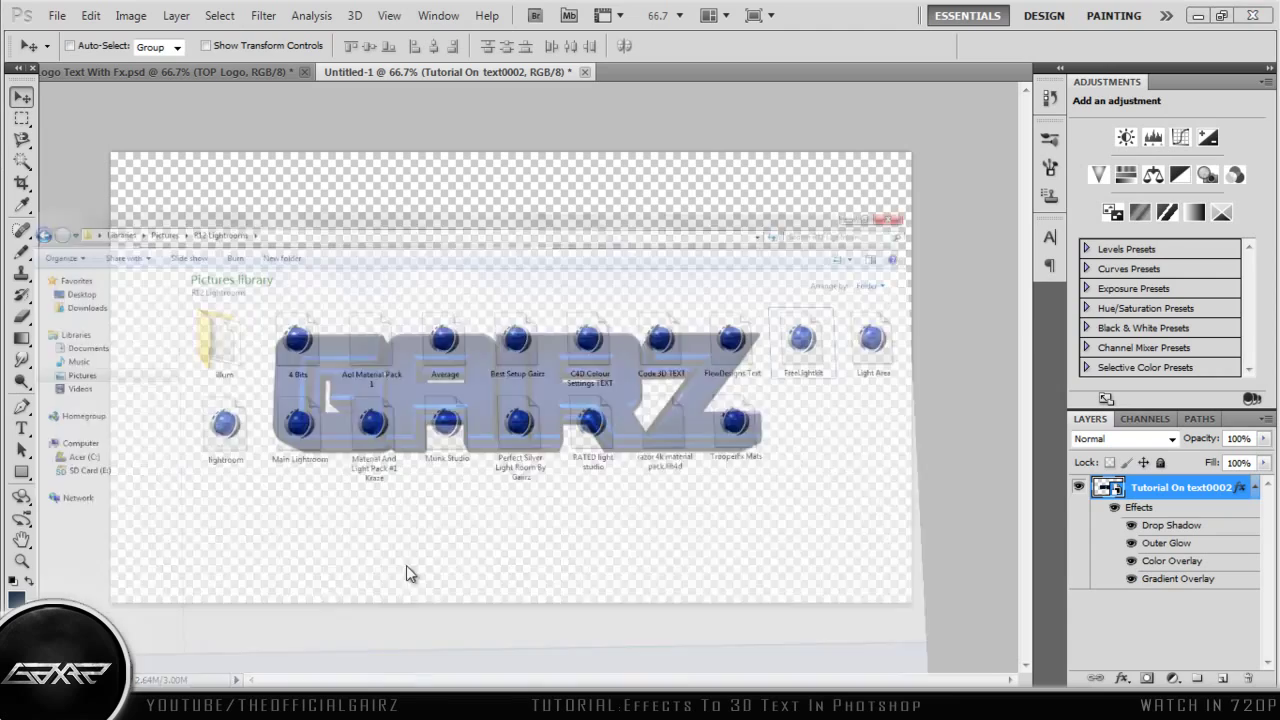
left_click(157, 249)
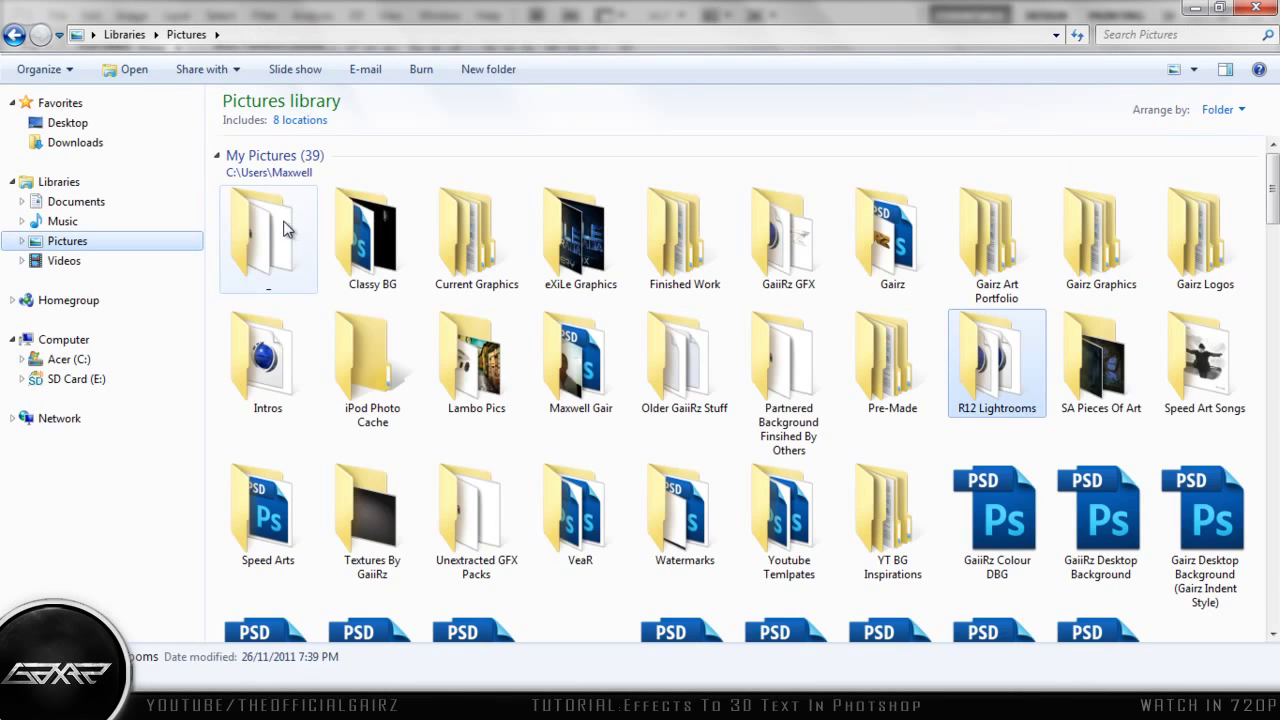
double_click(265, 215)
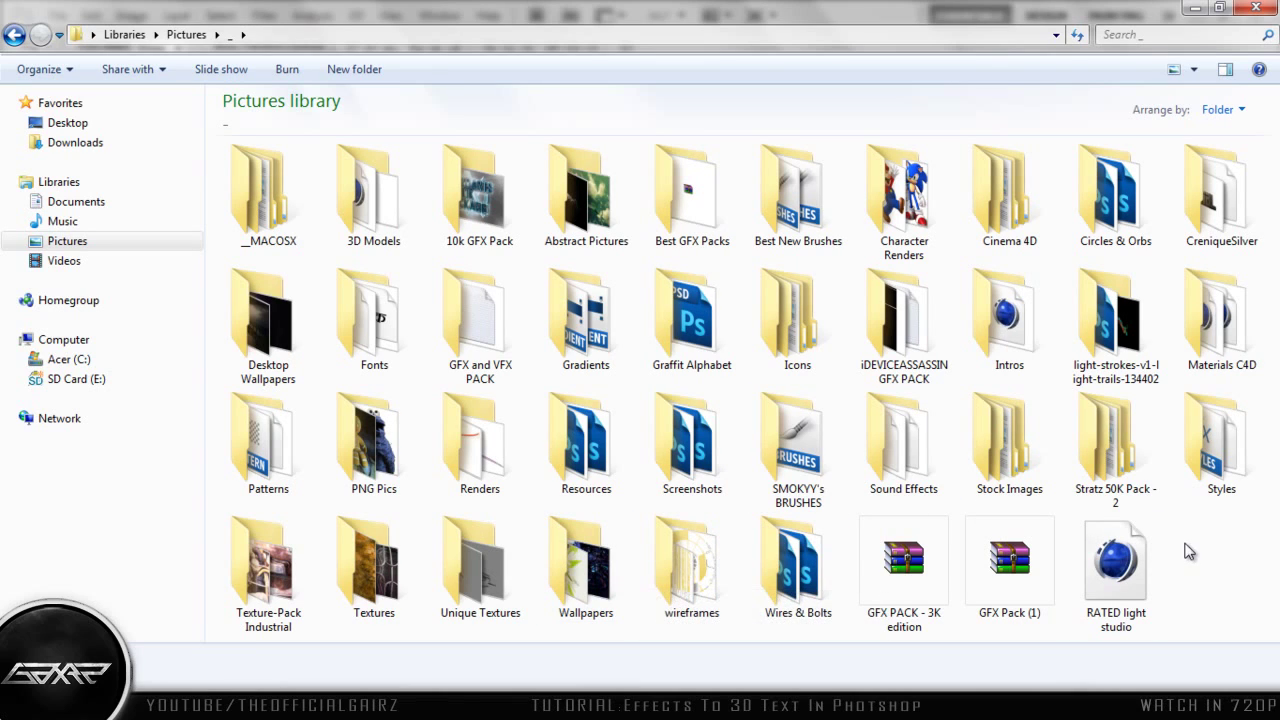
double_click(390, 560)
left_click(16, 35)
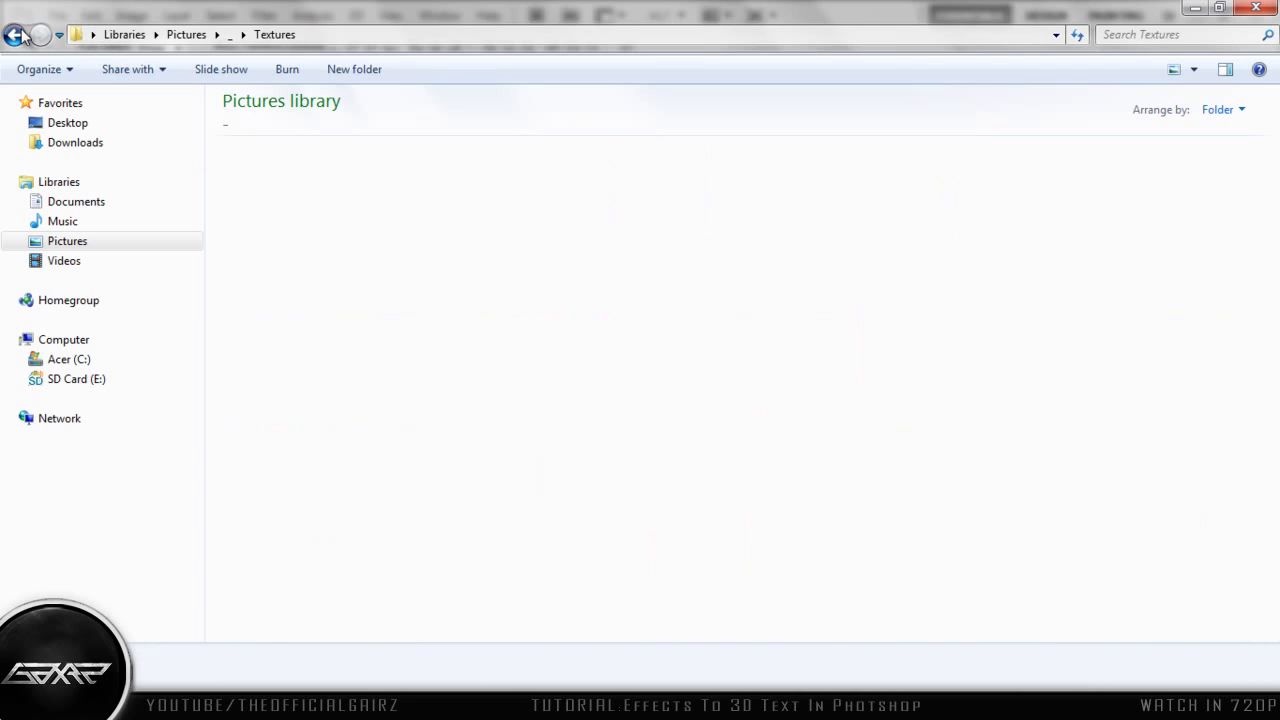
double_click(686, 194)
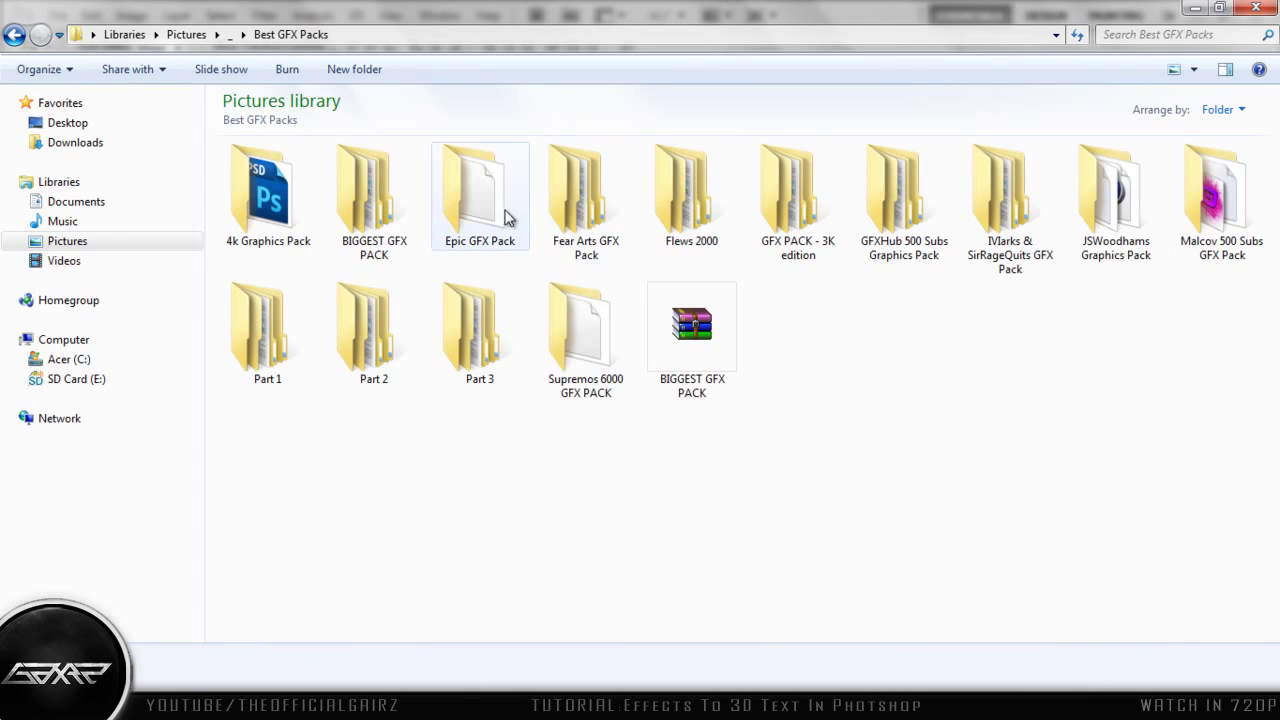
double_click(262, 195)
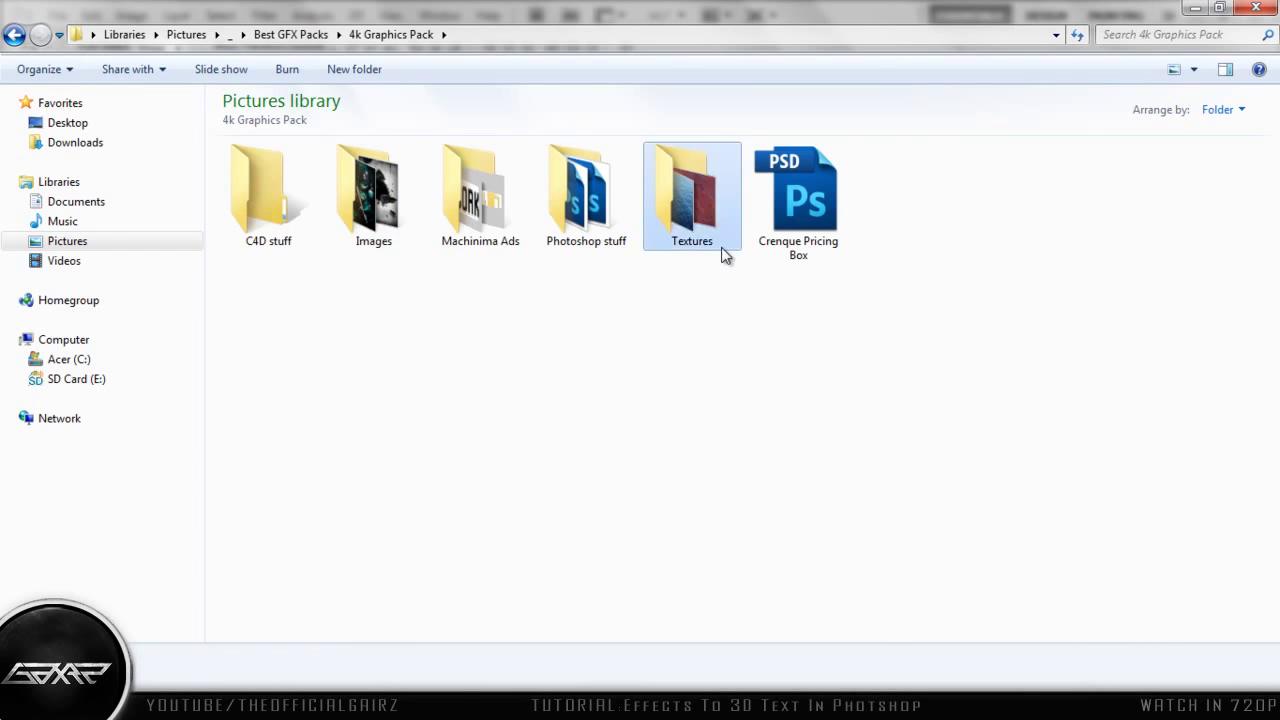
double_click(720, 250)
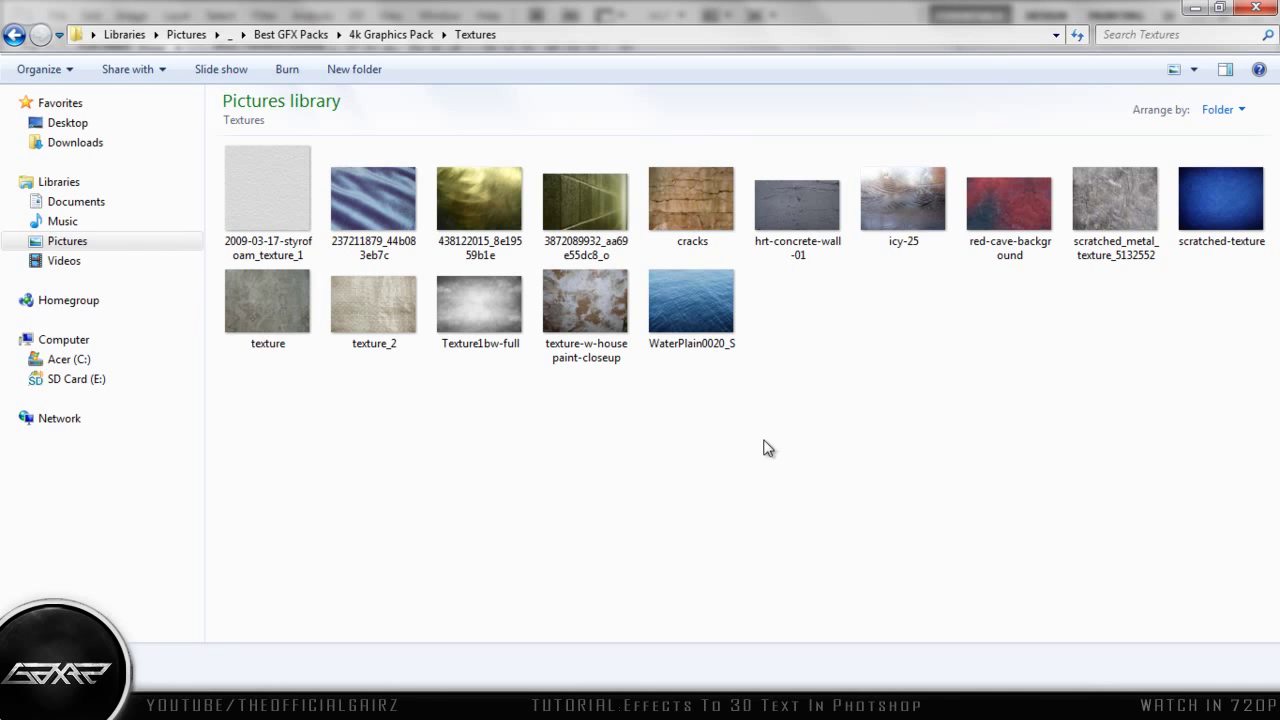
left_click_drag(468, 185, 528, 435)
Step: Place the brushed-metal texture over the right half of GAIRZ and rasterize its layer
left_click_drag(620, 398, 732, 372)
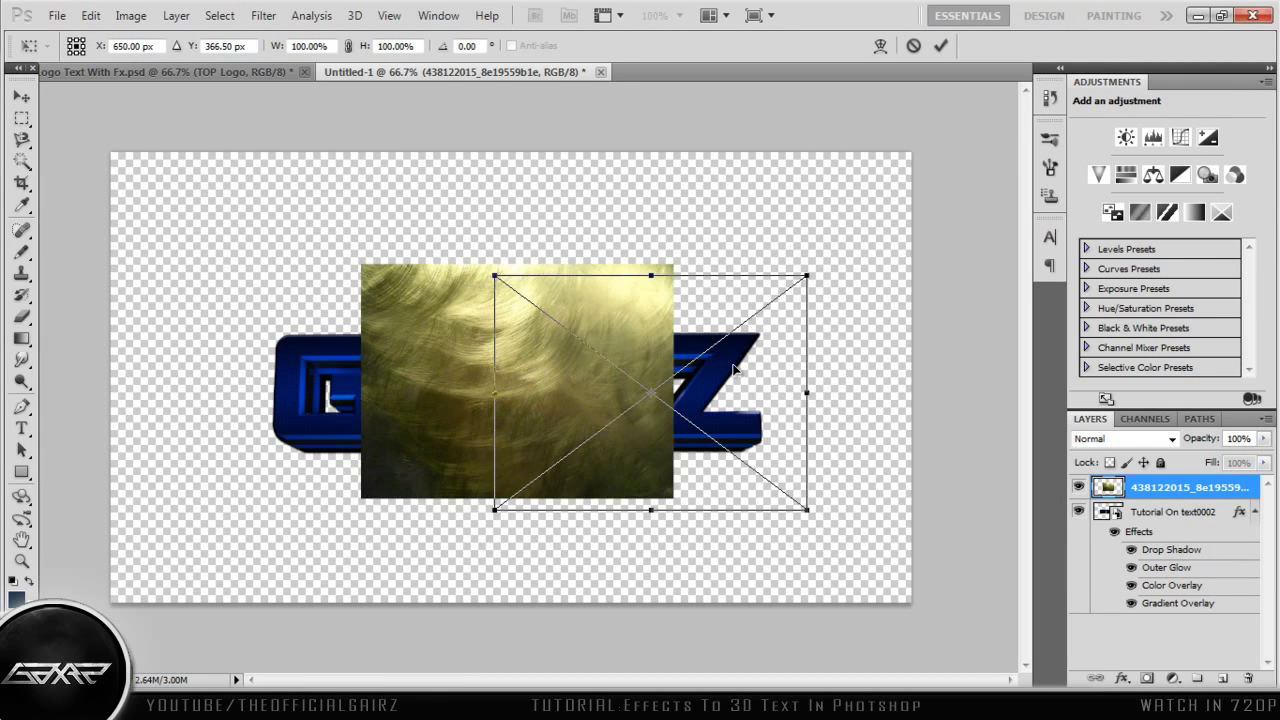
left_click(940, 45)
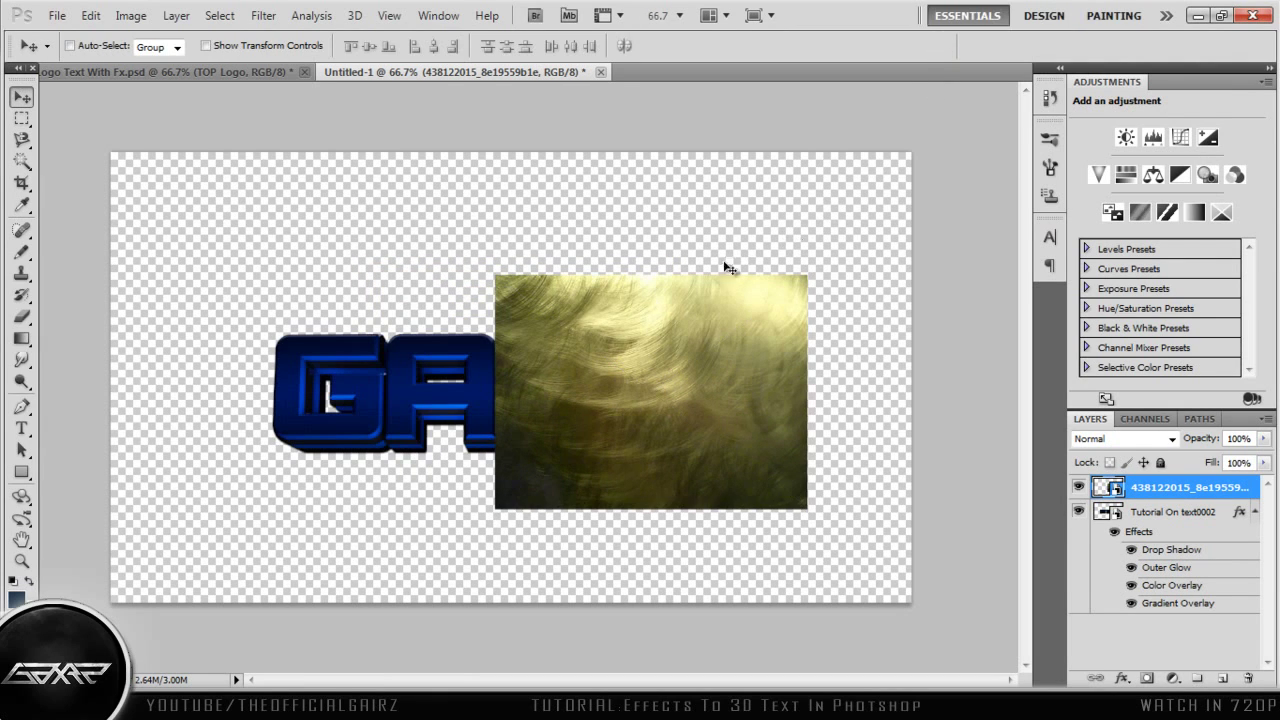
left_click(1255, 512)
right_click(1196, 494)
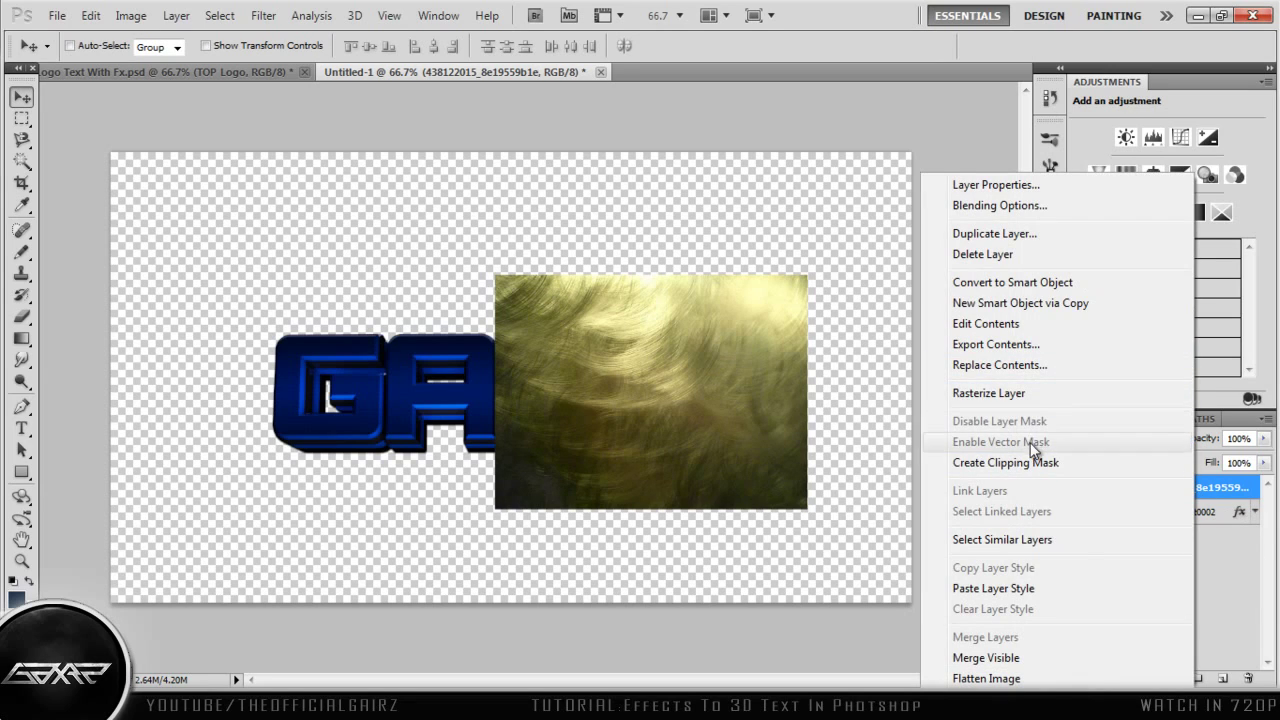
left_click(1002, 392)
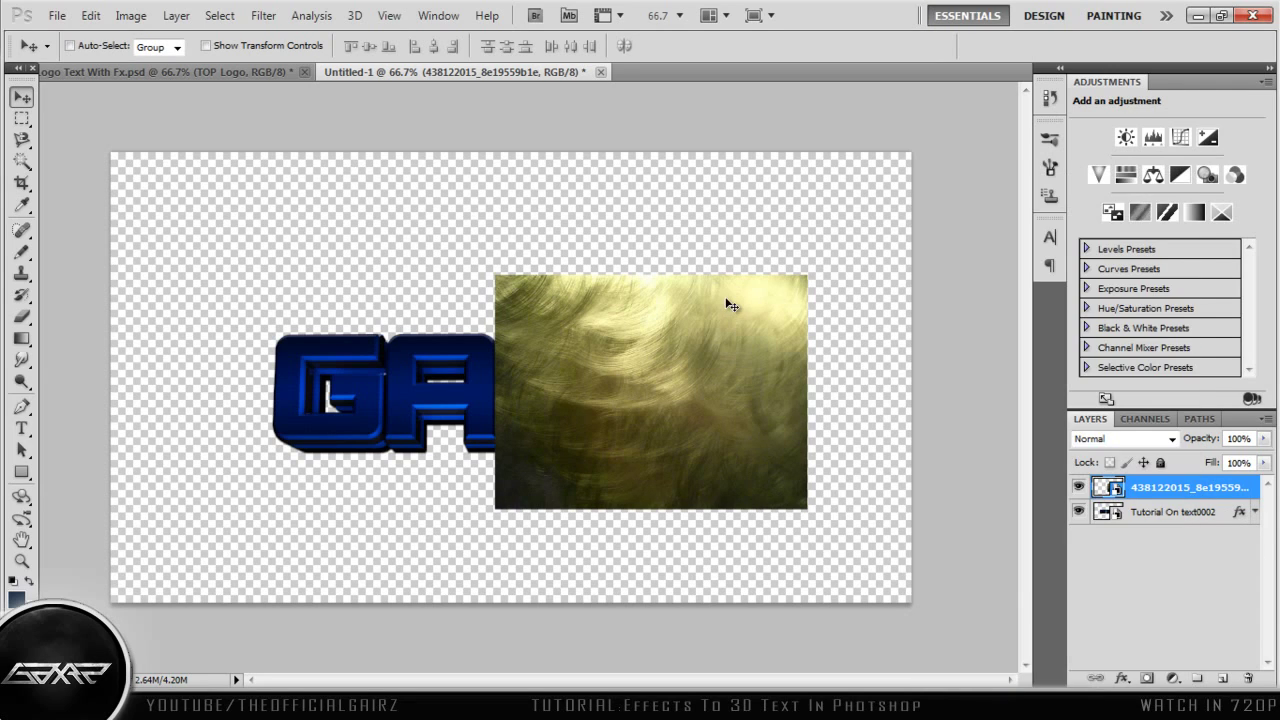
right_click(1182, 493)
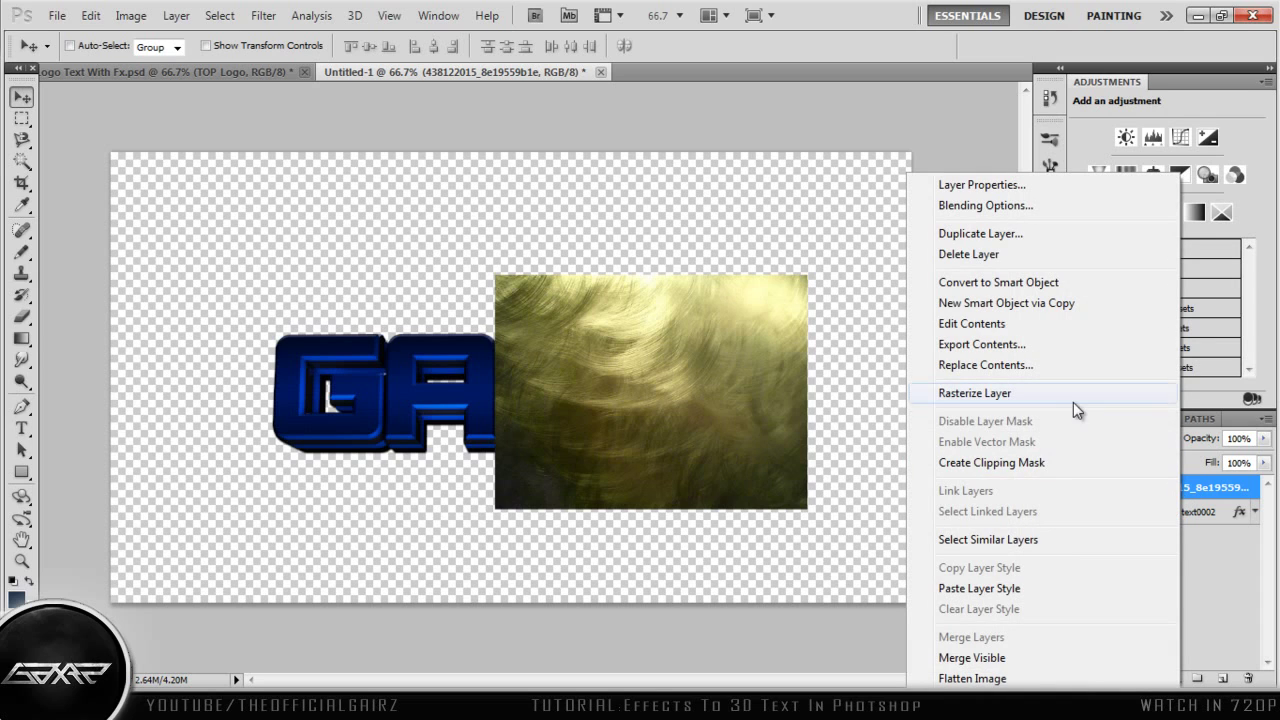
left_click(1066, 395)
Step: Desaturate the texture to grey with Hue/Saturation at Saturation -100
key("ctrl+u")
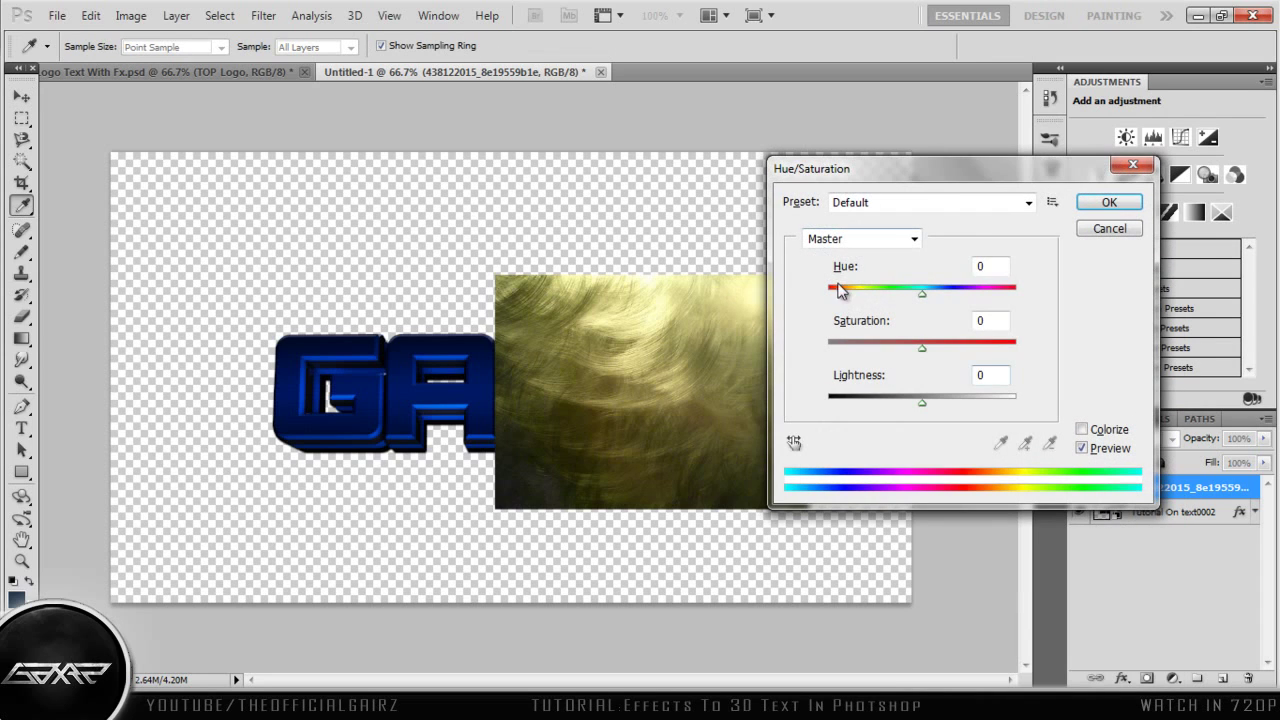
left_click_drag(918, 352, 828, 350)
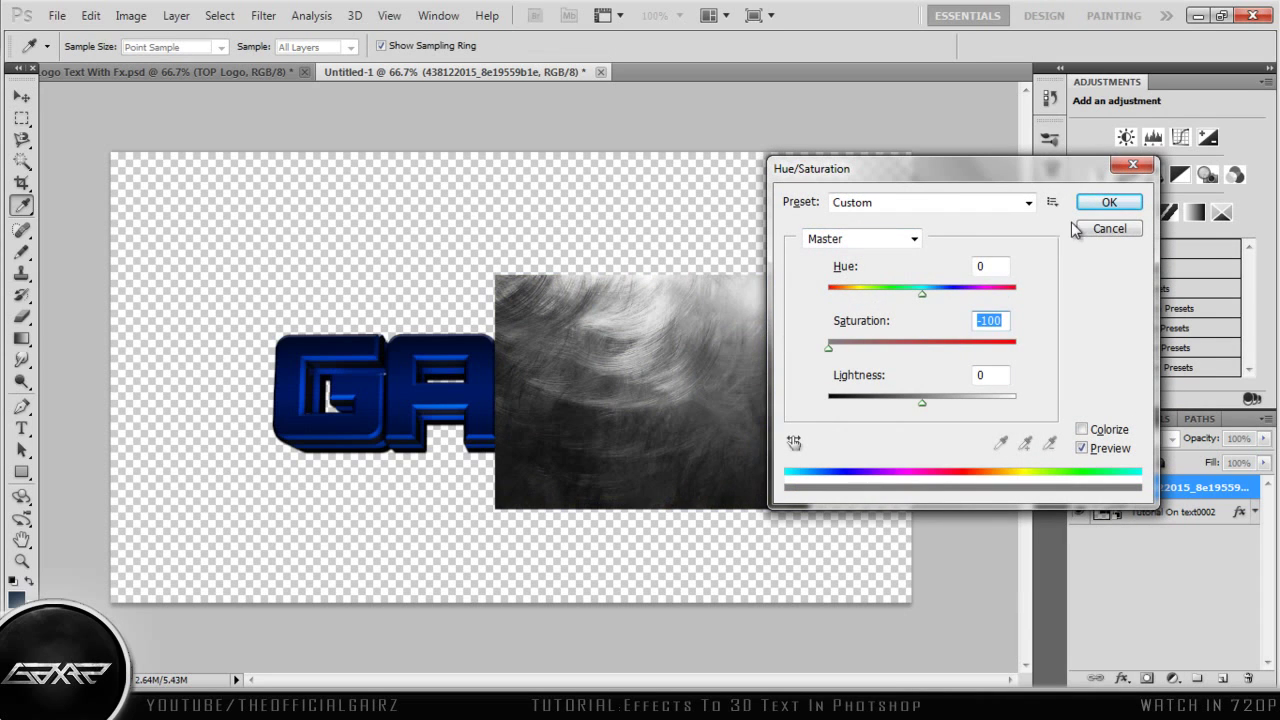
left_click(1113, 203)
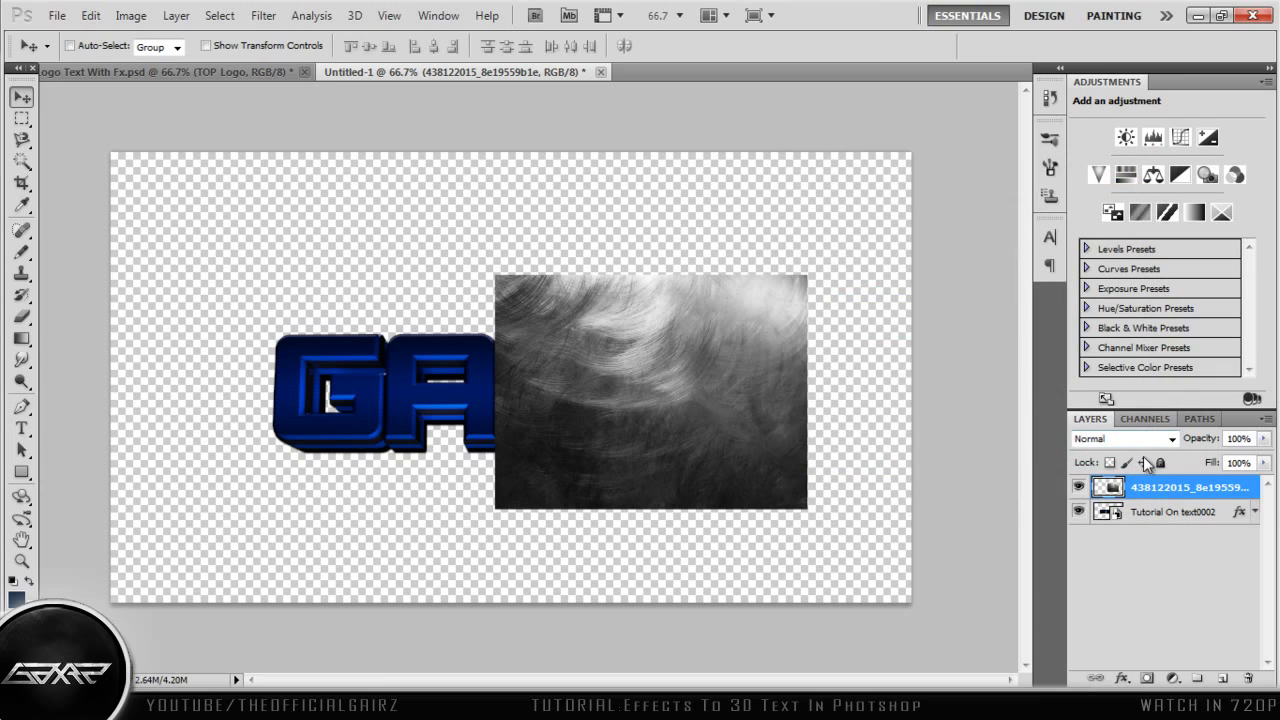
Step: Clip the grey texture to the GAIRZ text and set its blend mode to Soft Light
right_click(1172, 489)
left_click(1131, 259)
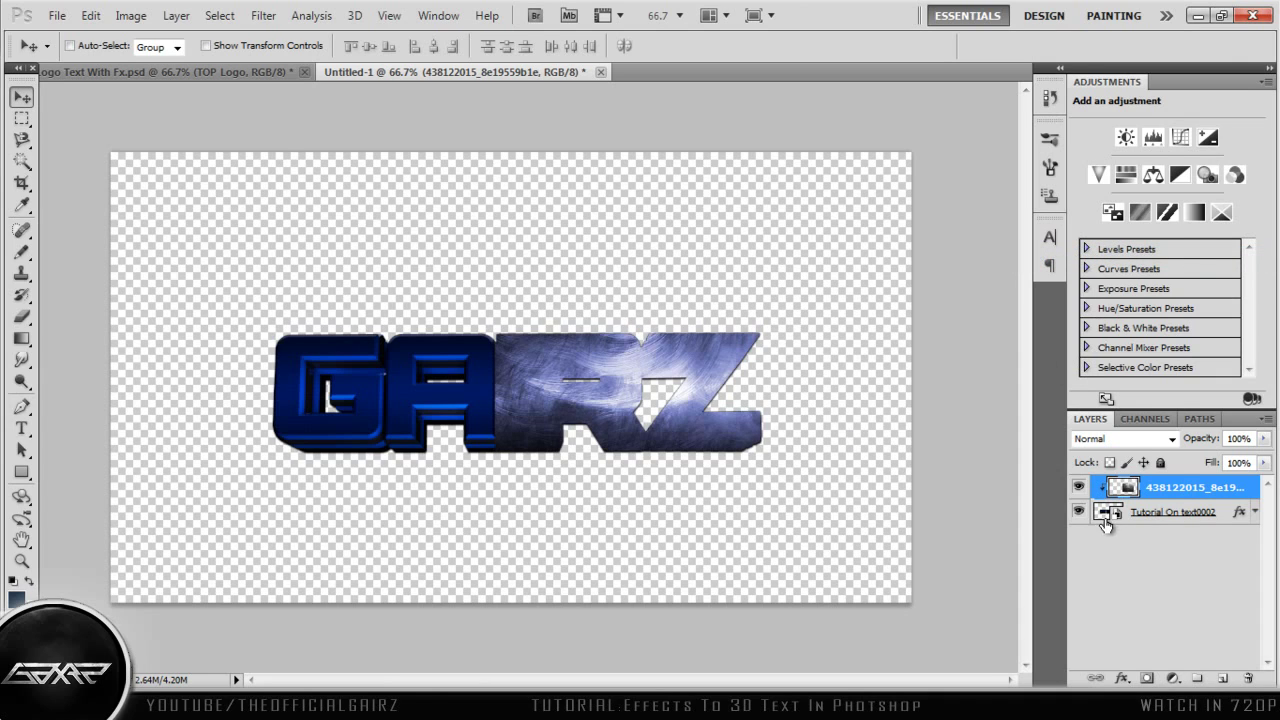
left_click(1114, 446)
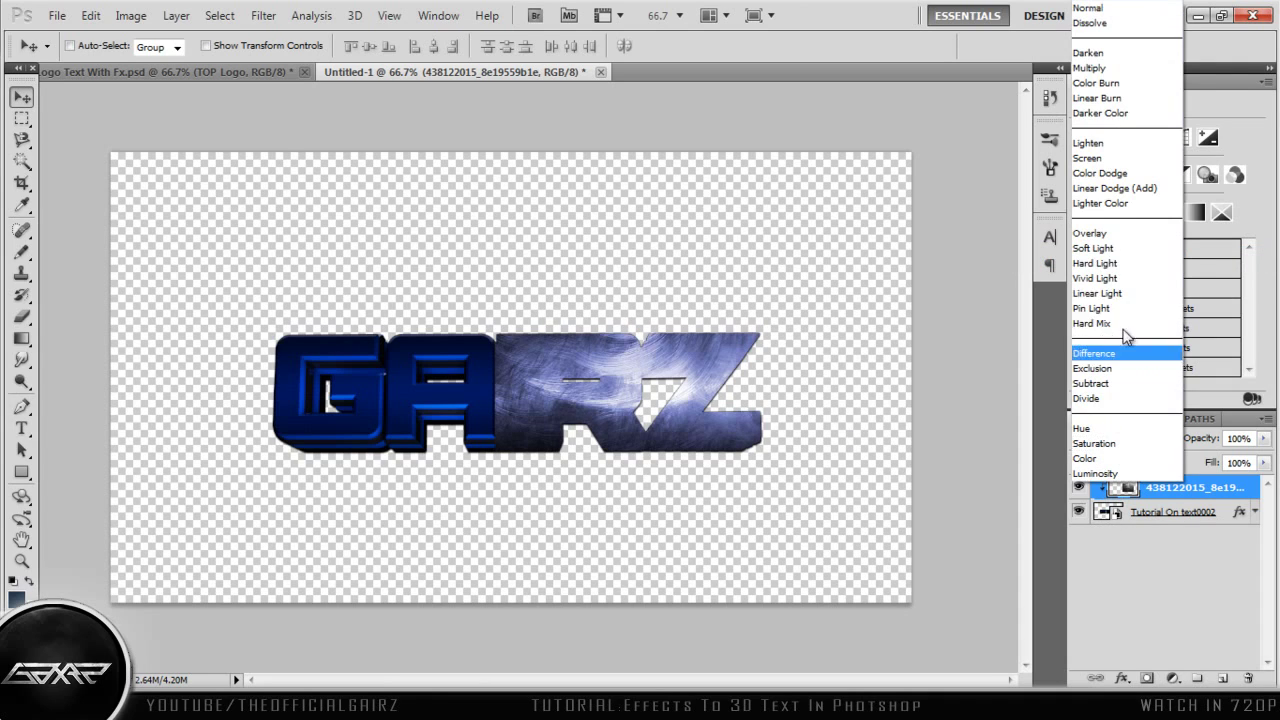
left_click(1112, 250)
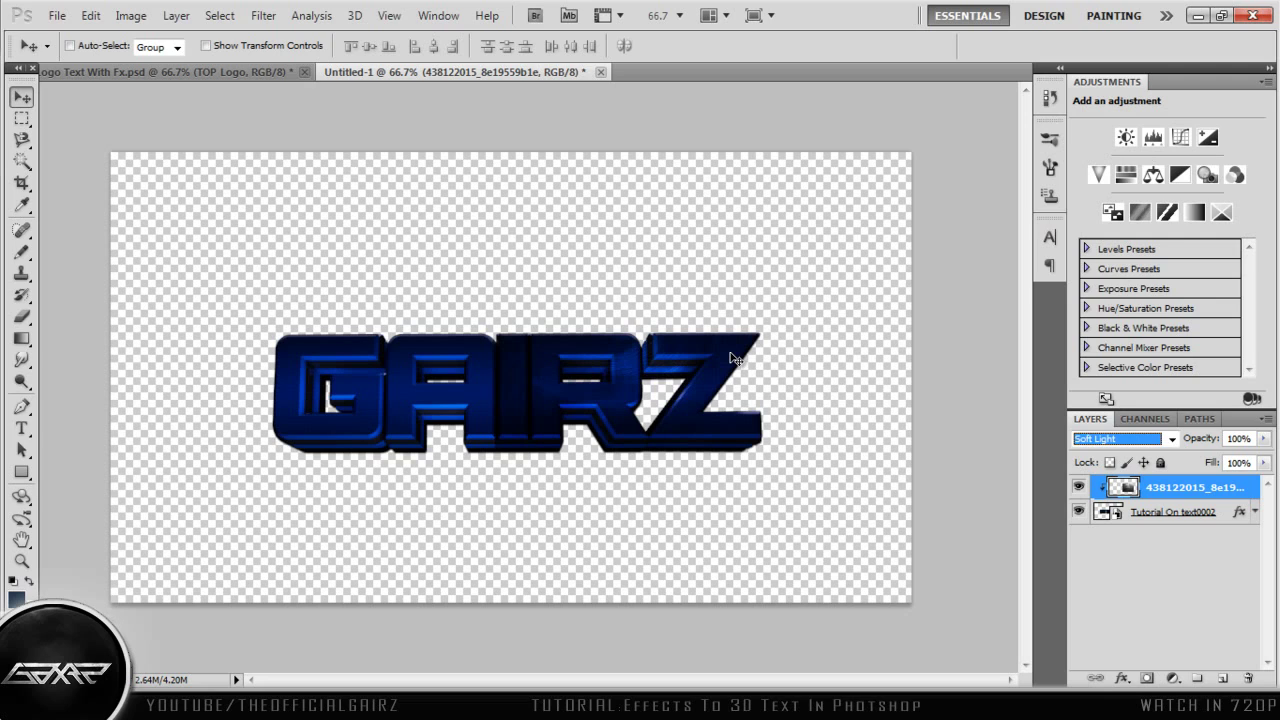
Step: Duplicate the texture, move the copy over the left of GAIRZ, and release its clipping
key("ctrl+j")
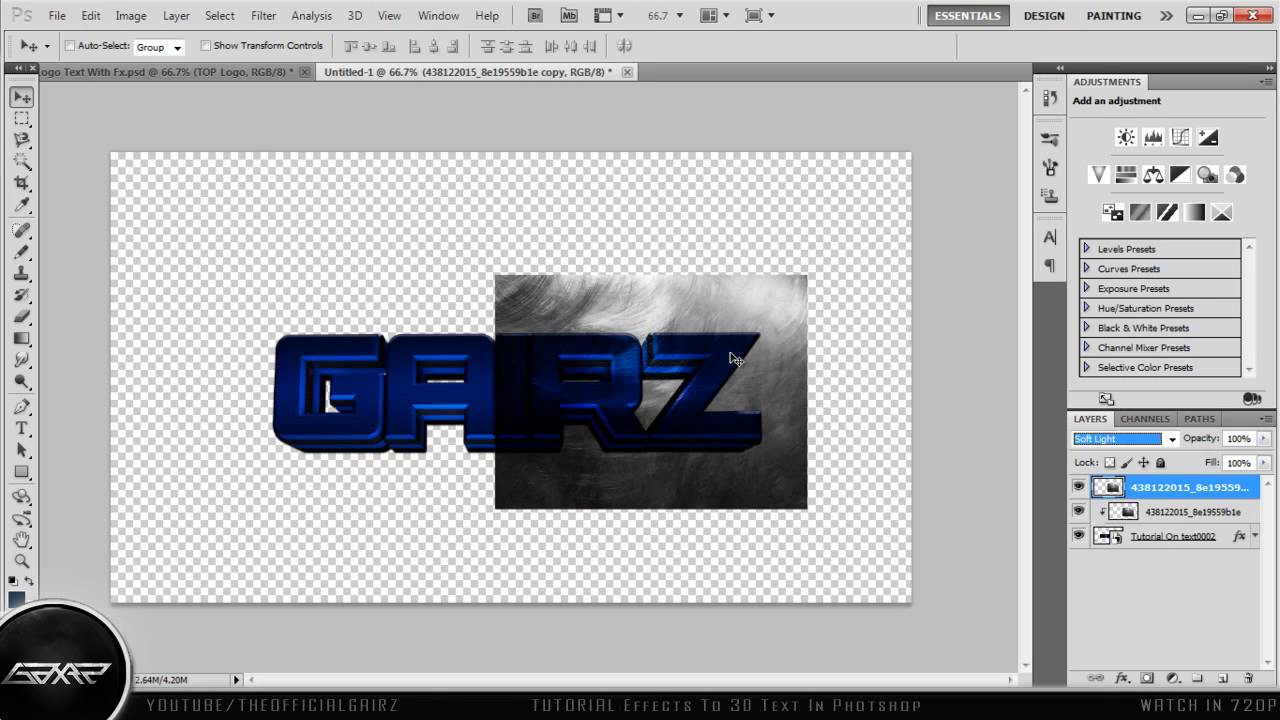
left_click_drag(737, 358, 438, 364)
key("shift+Left")
key("shift+Left")
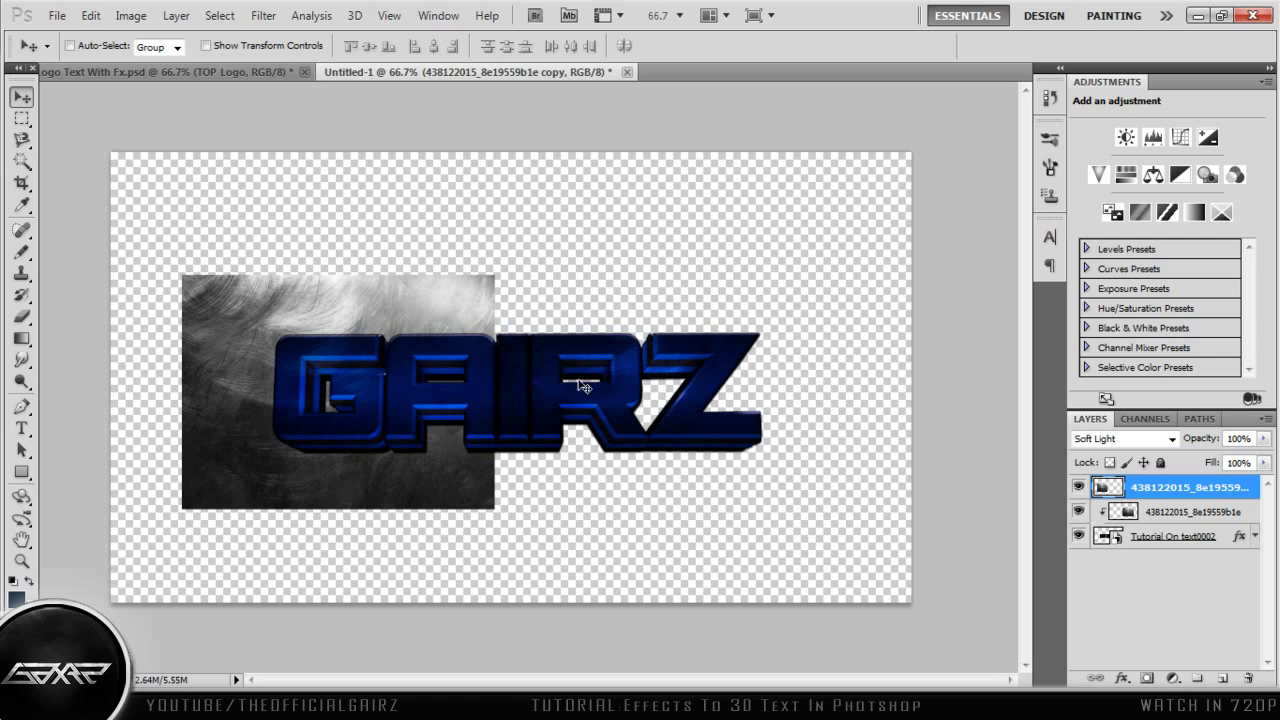
right_click(1181, 510)
left_click(1112, 279)
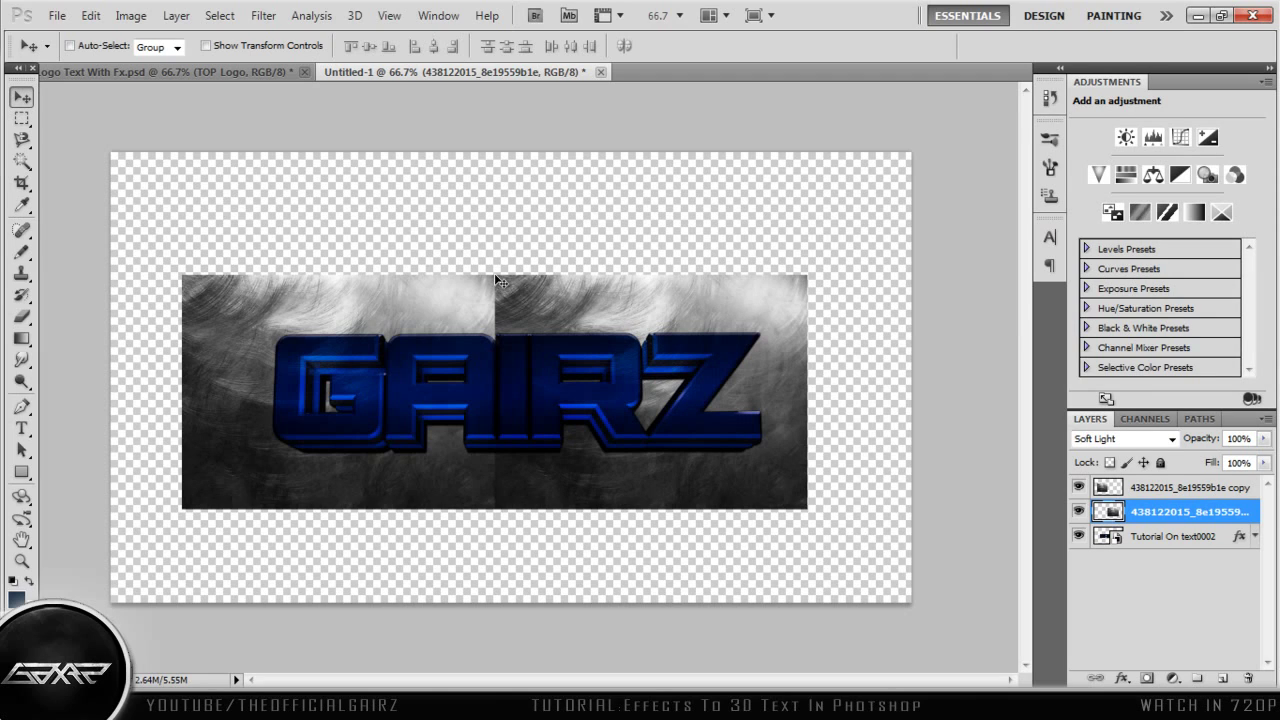
key("ctrl+t")
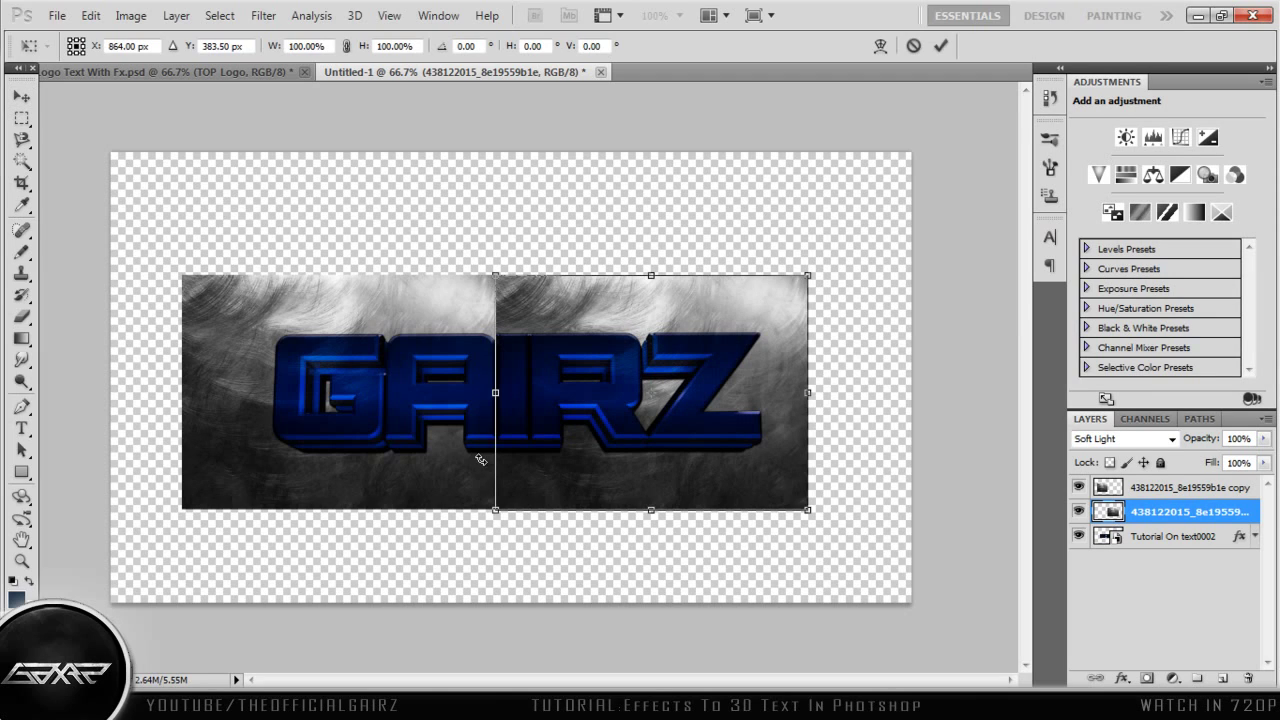
left_click(940, 45)
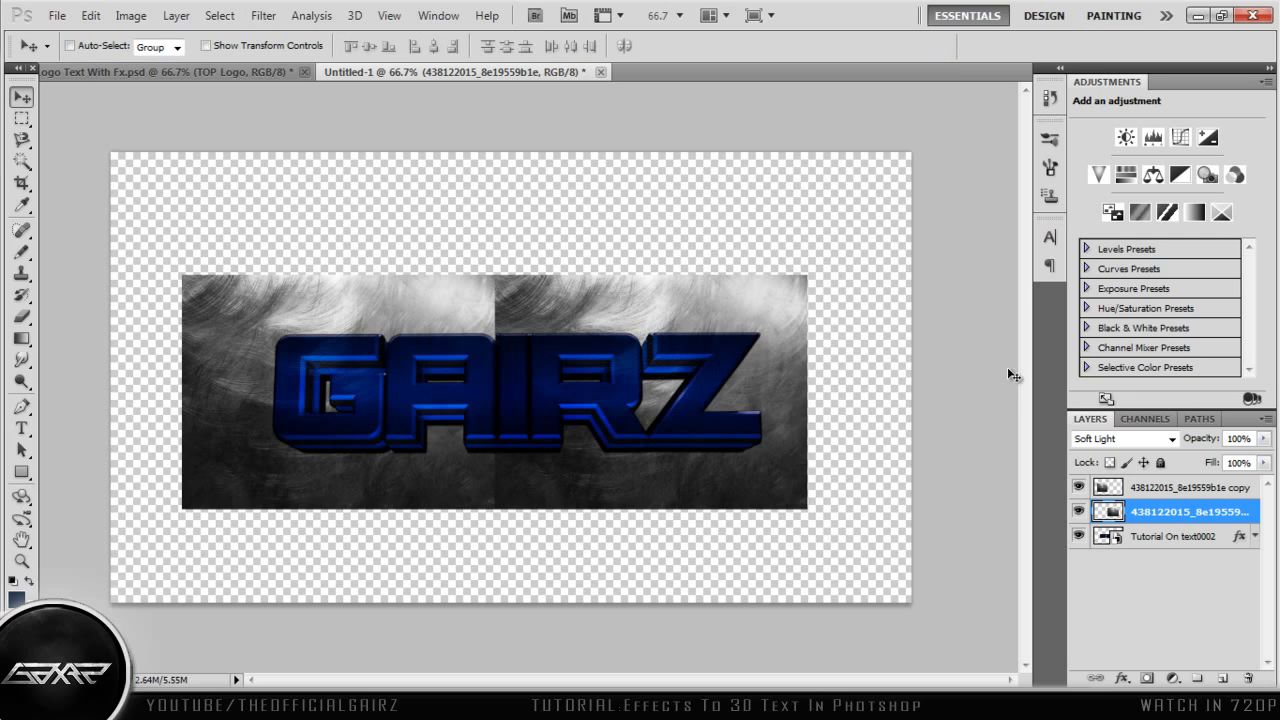
left_click(1155, 488)
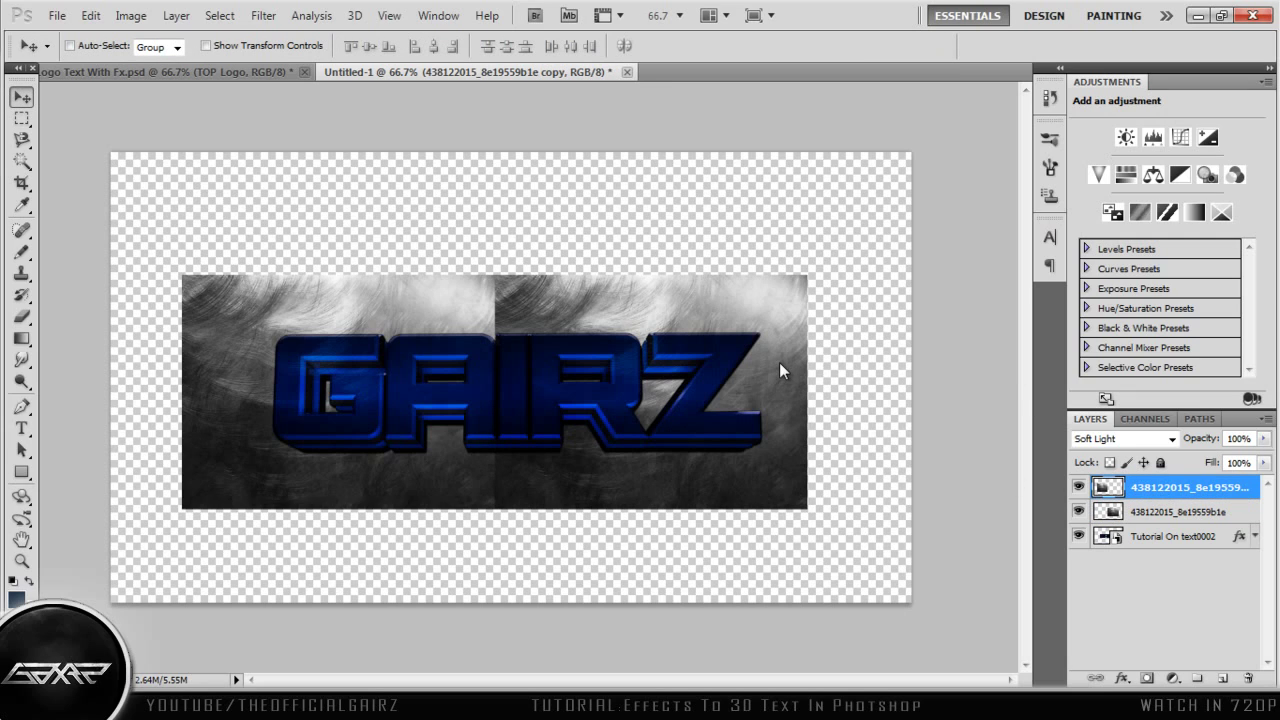
Step: Flip the left texture copy horizontally with Free Transform and commit it
key("ctrl+t")
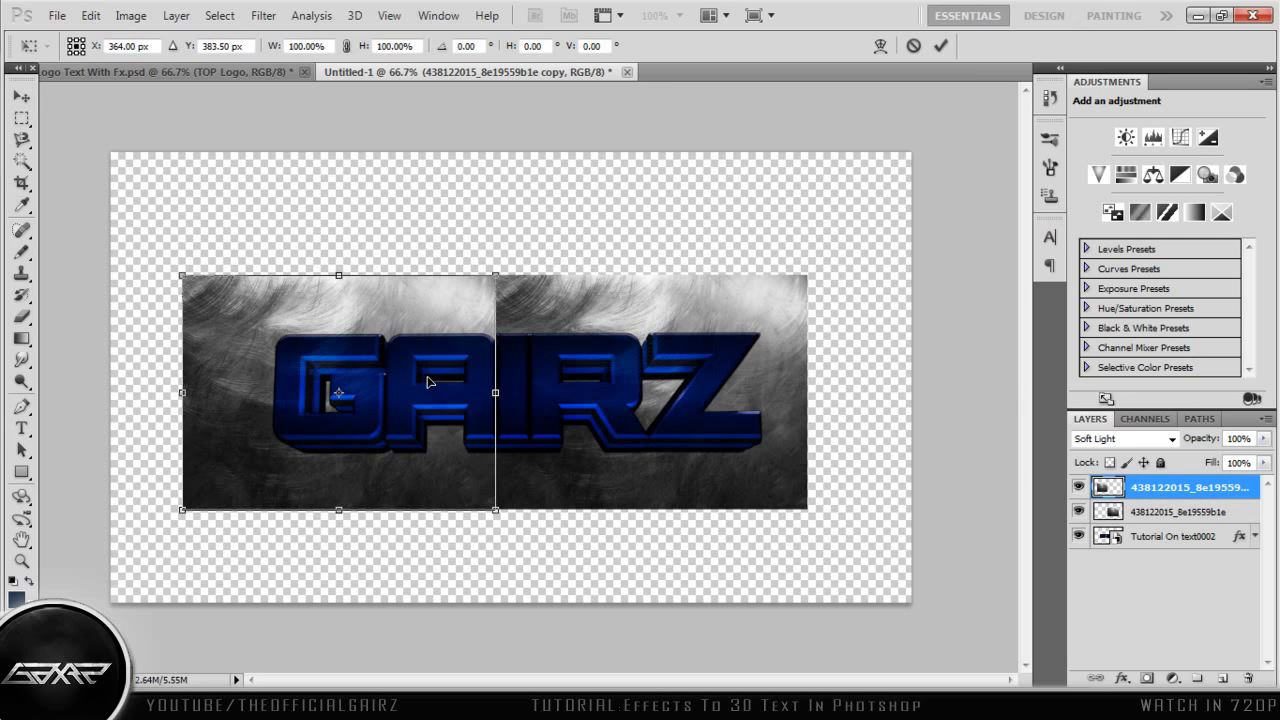
right_click(330, 362)
left_click(390, 618)
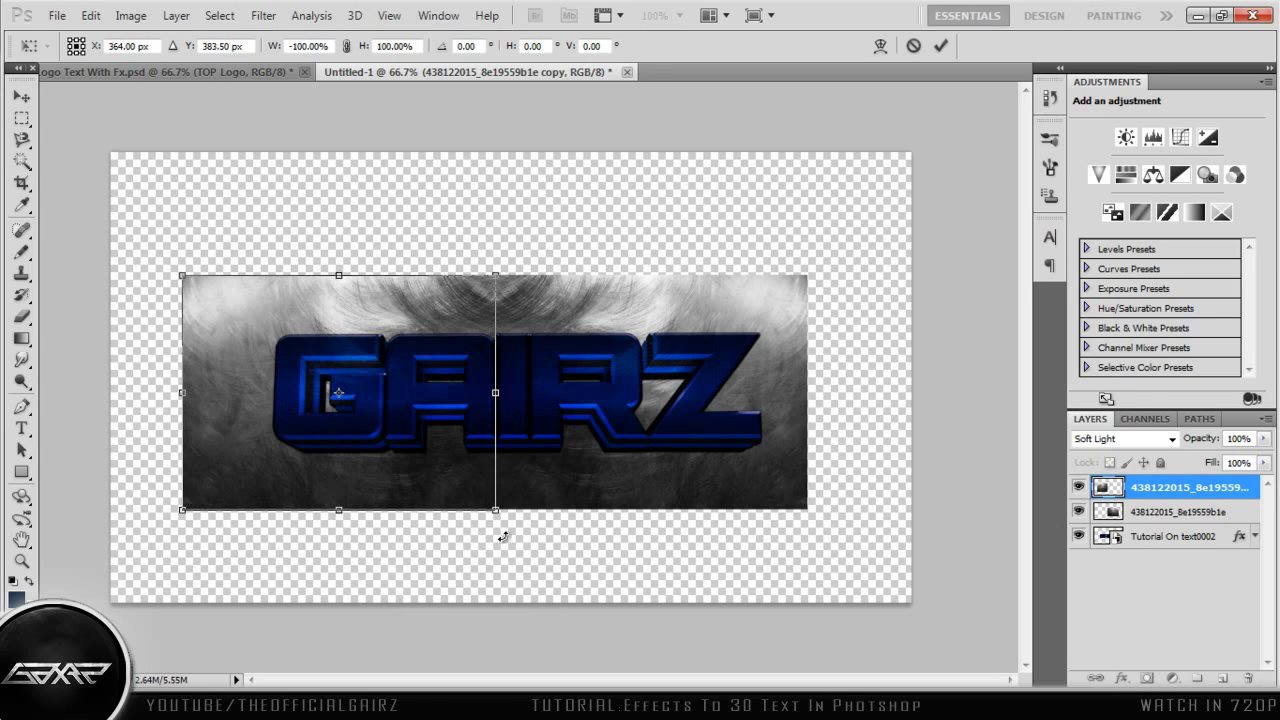
left_click(940, 45)
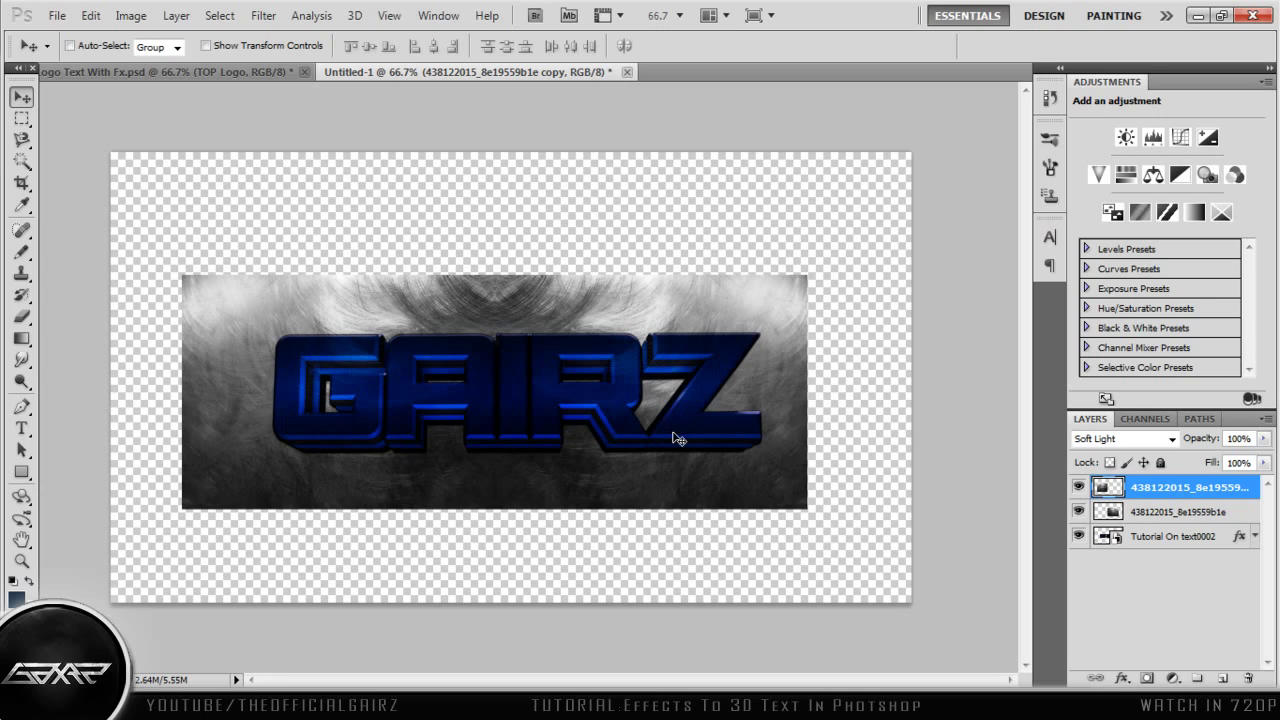
Step: Clip both metal texture layers to GAIRZ and lower their opacity to 77%
left_click(1181, 512, "ctrl")
right_click(1181, 510)
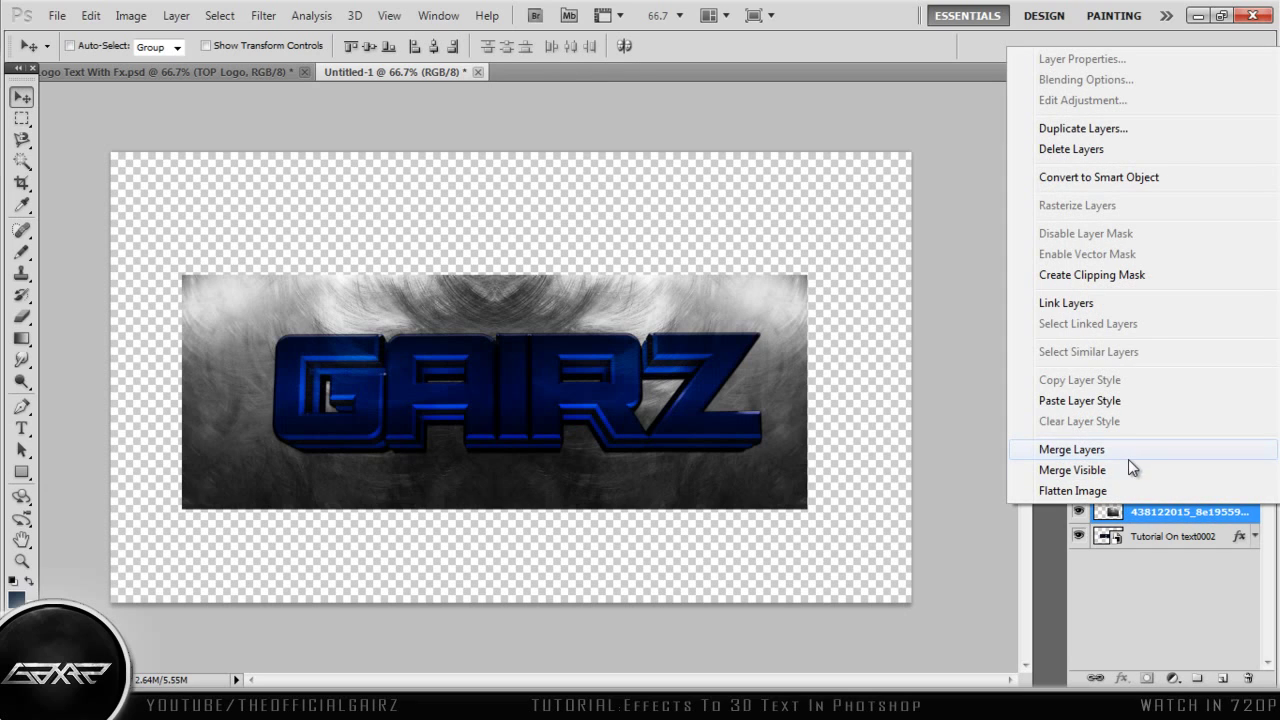
left_click(1160, 545)
right_click(1171, 497)
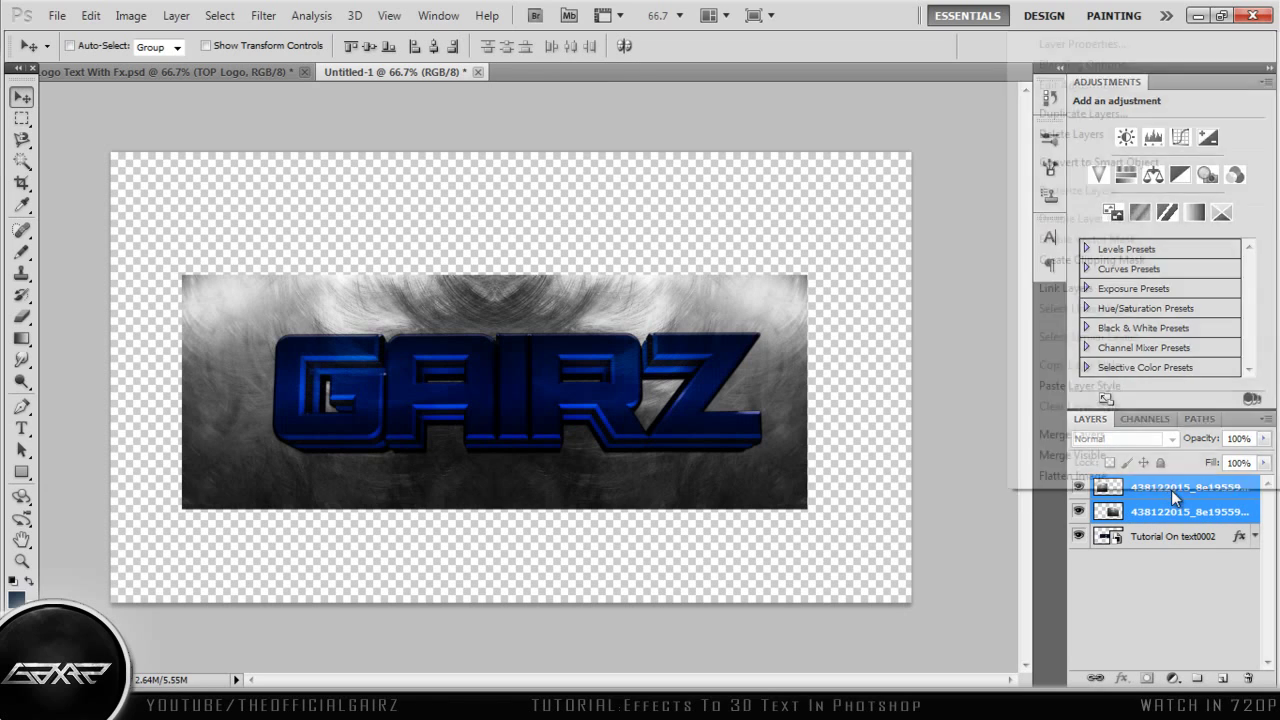
left_click(1128, 262)
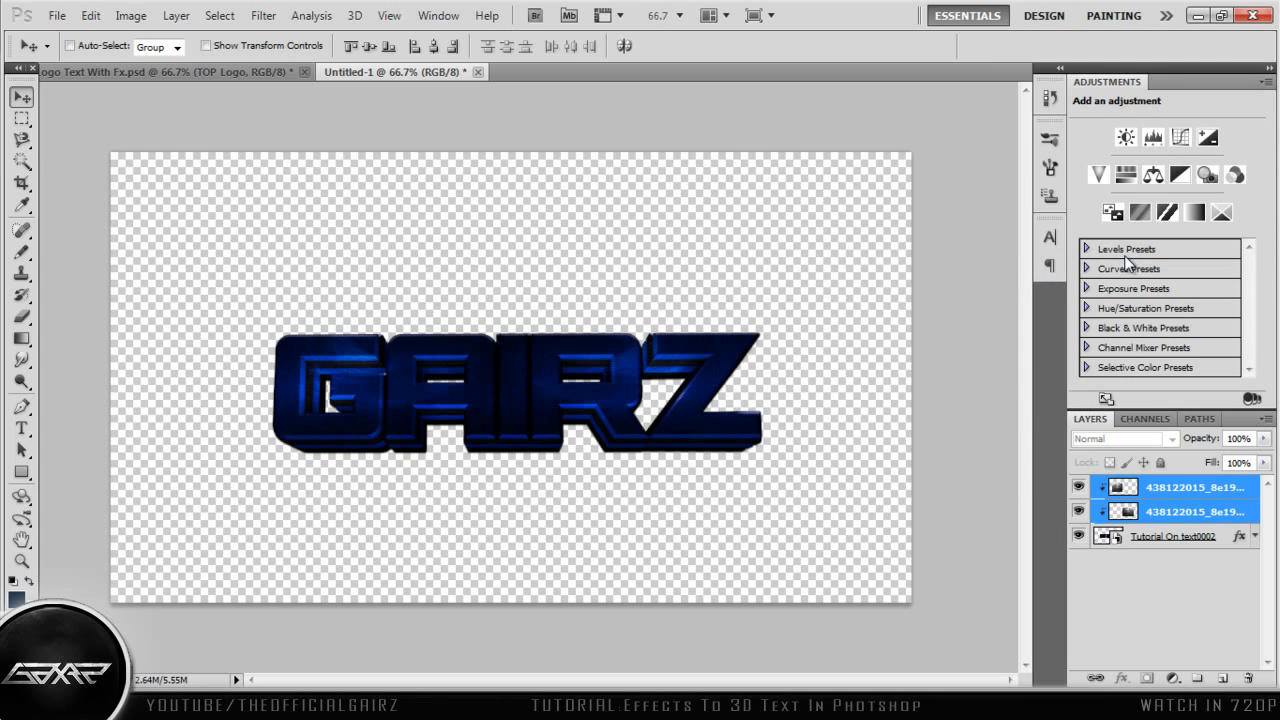
left_click(1165, 490)
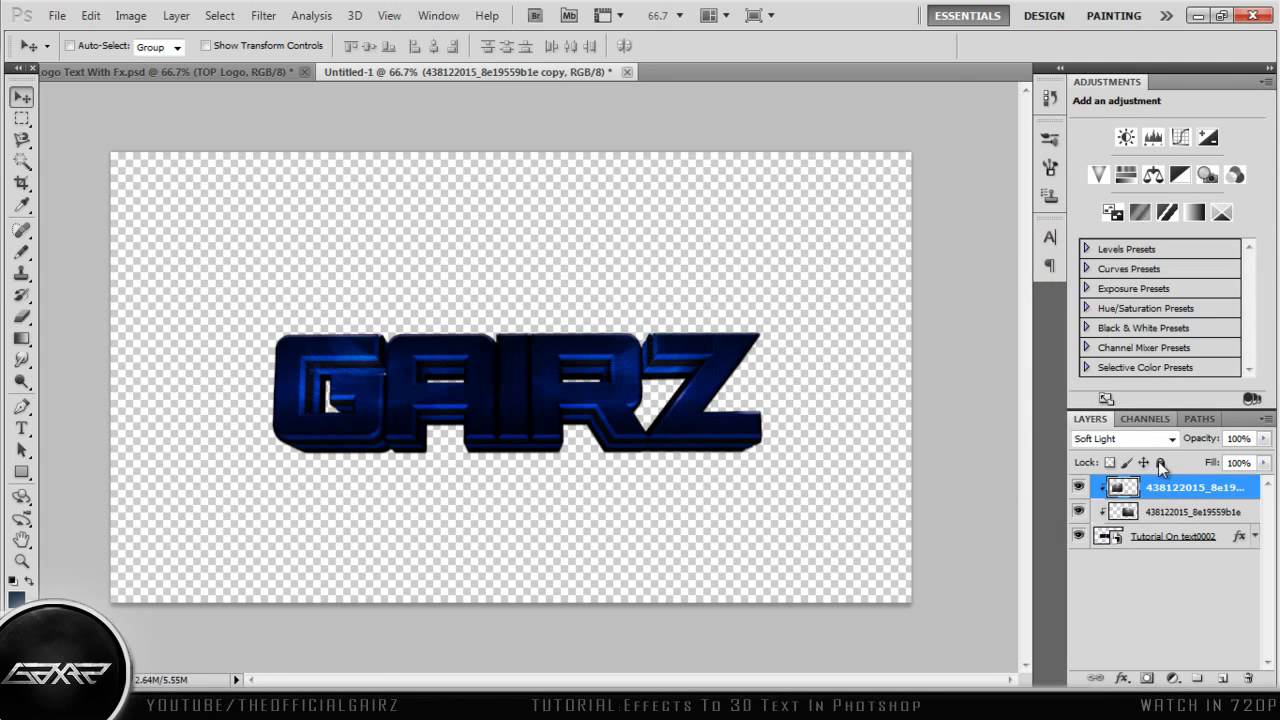
left_click(1165, 512)
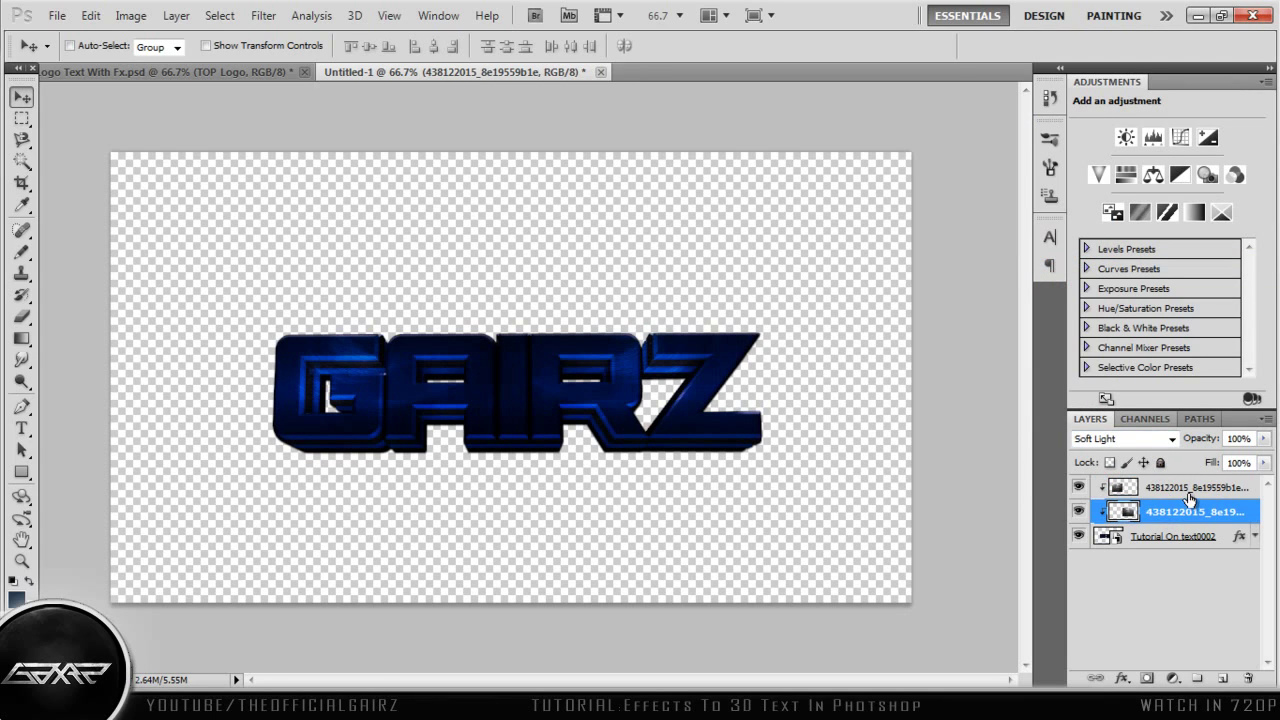
left_click(1188, 487, "shift")
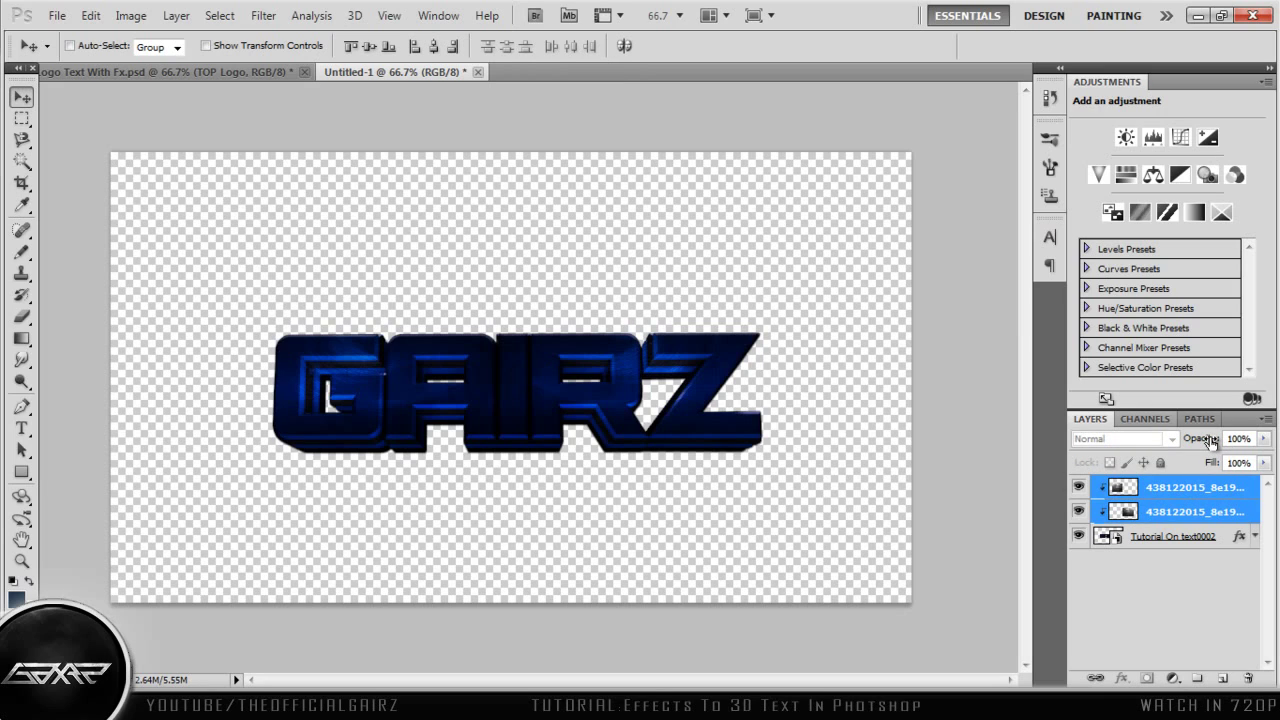
mouse_move(1210, 441)
left_mouse_down()
mouse_move(1131, 443)
mouse_move(1192, 444)
left_mouse_up()
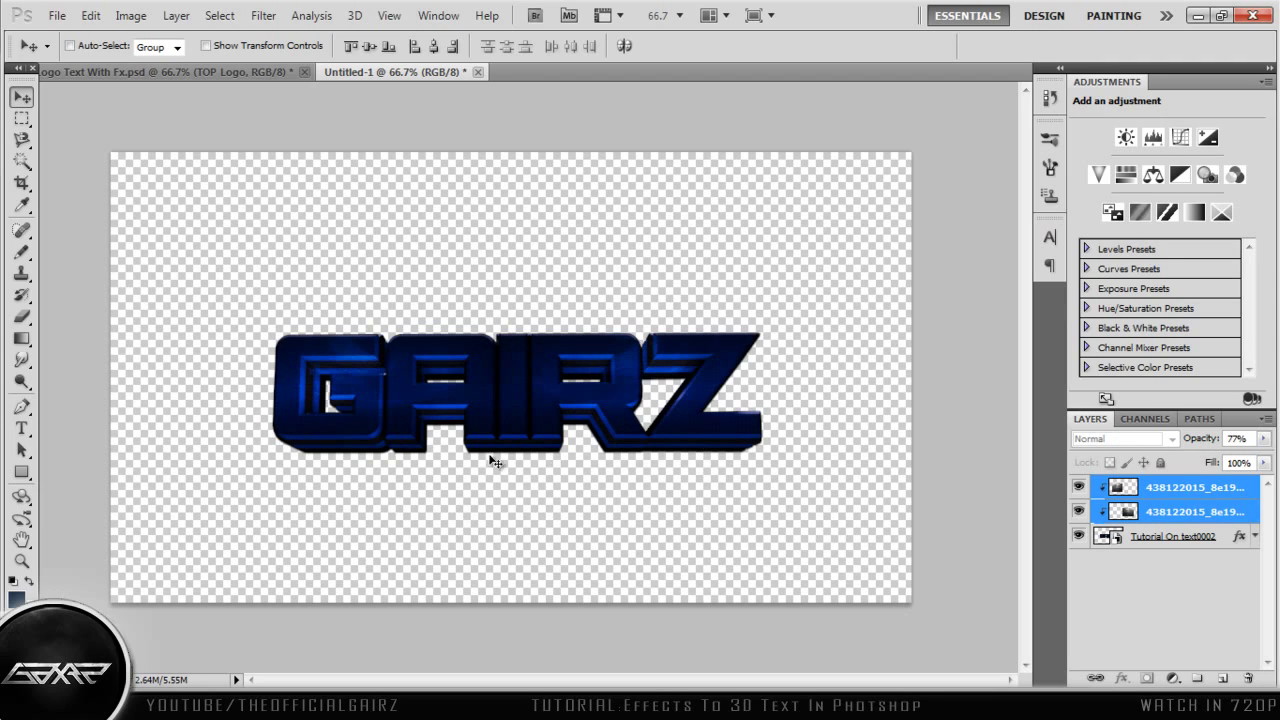
Step: Drag WaterPlain0020_S from Explorer's Textures folder onto the GAIRZ canvas
key("alt+Tab")
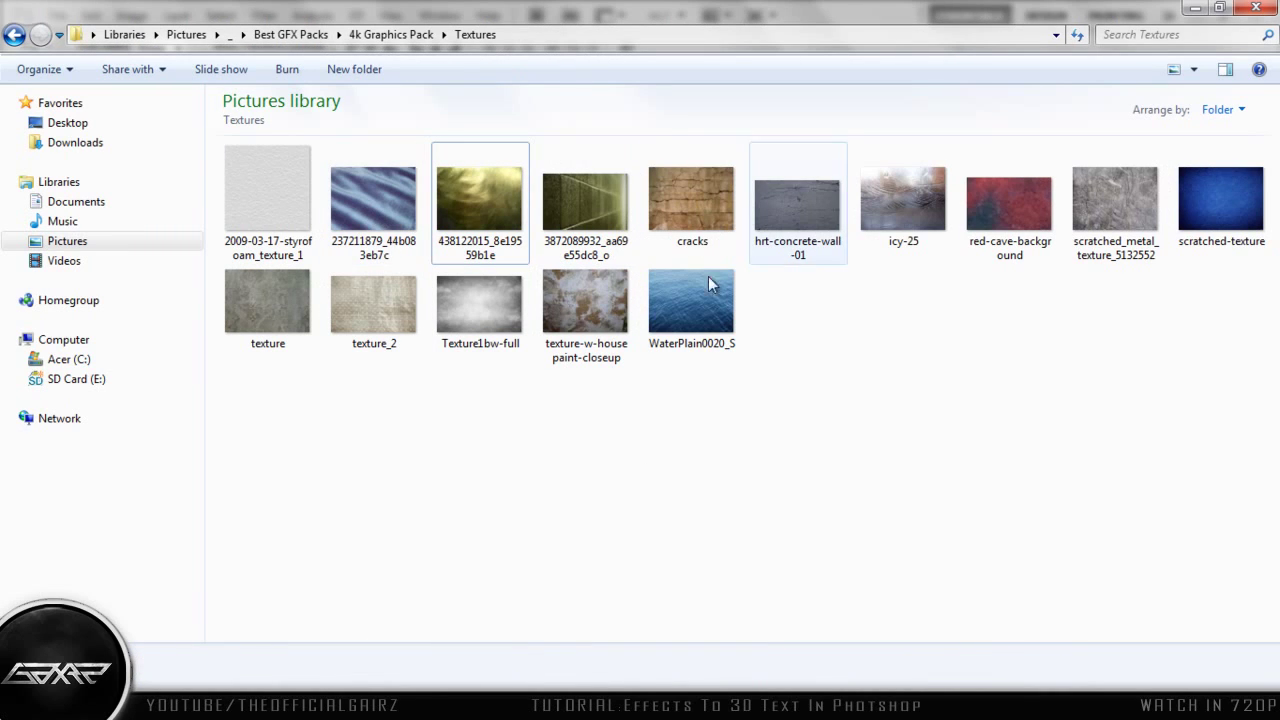
left_click(479, 308)
left_click_drag(479, 319, 489, 420)
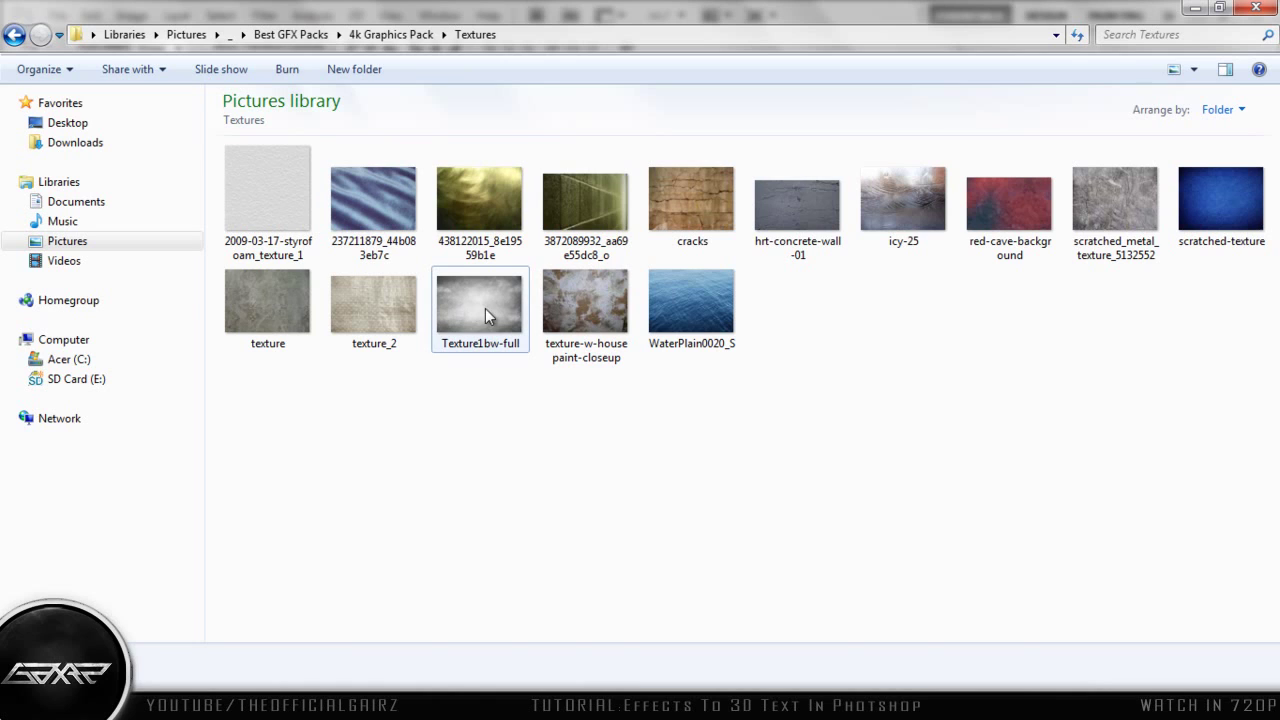
left_click(704, 295)
left_click_drag(704, 295, 706, 390)
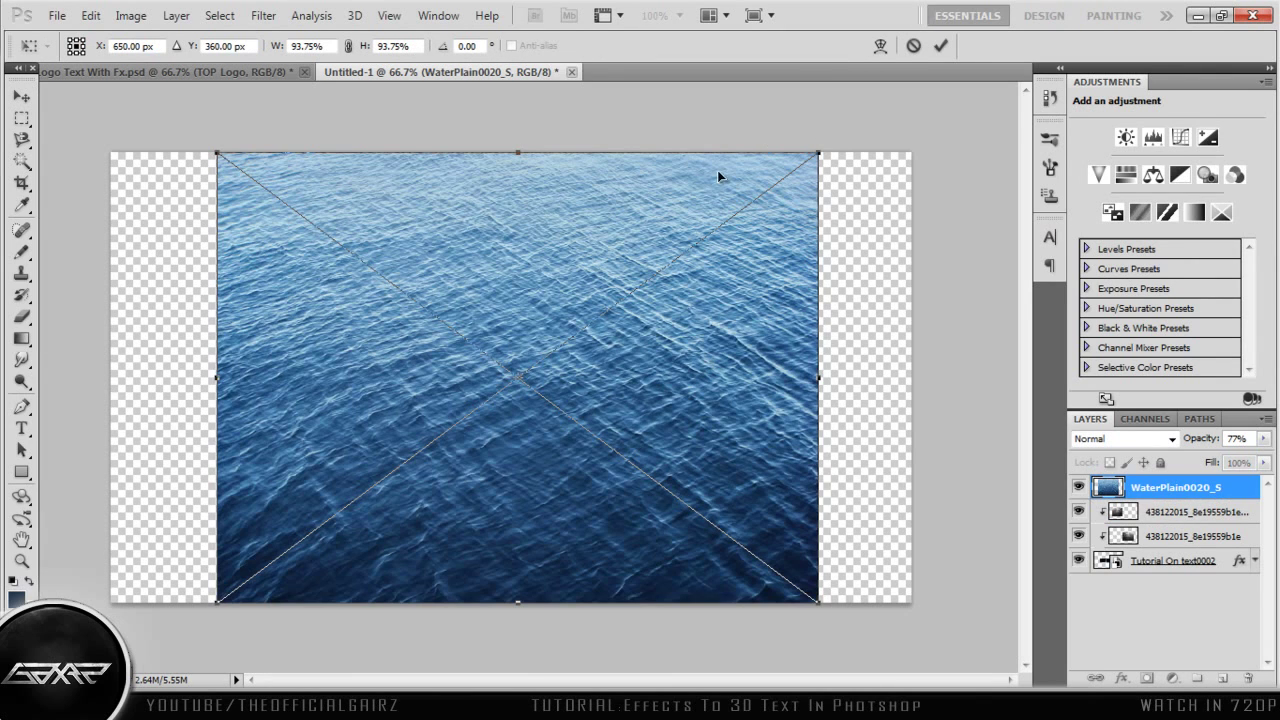
Step: Scale the water image down, stretch it wider, commit, and move it over the text
left_click_drag(818, 151, 602, 314)
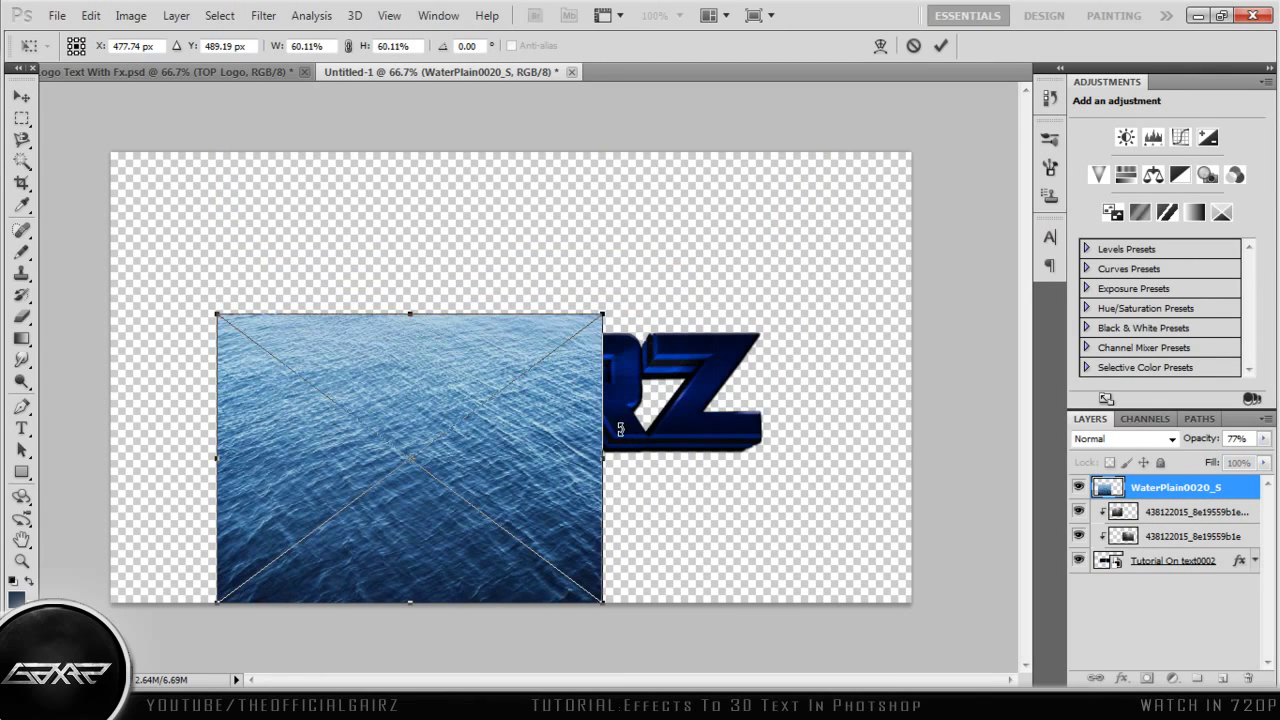
left_click_drag(607, 458, 723, 458)
left_click(940, 45)
left_click_drag(569, 393, 603, 333)
Step: Clip the water layer to GAIRZ in Soft Light at 26% opacity
right_click(1166, 490)
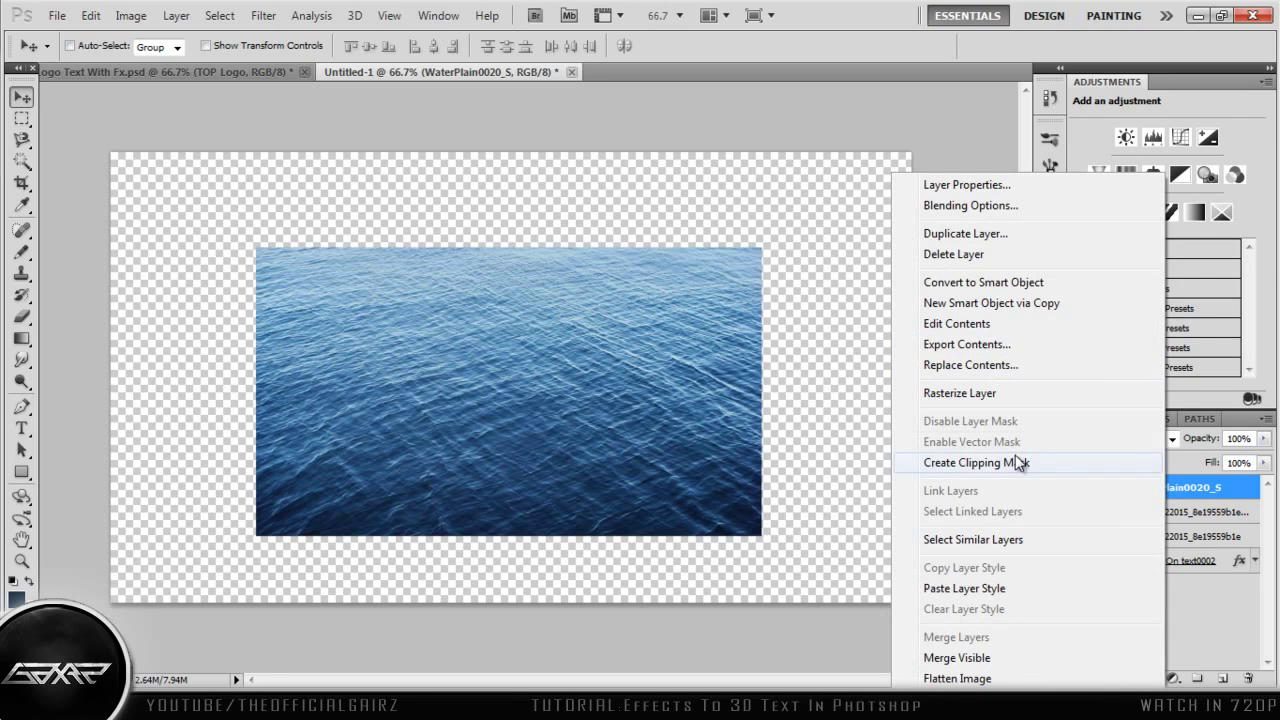
left_click(1015, 462)
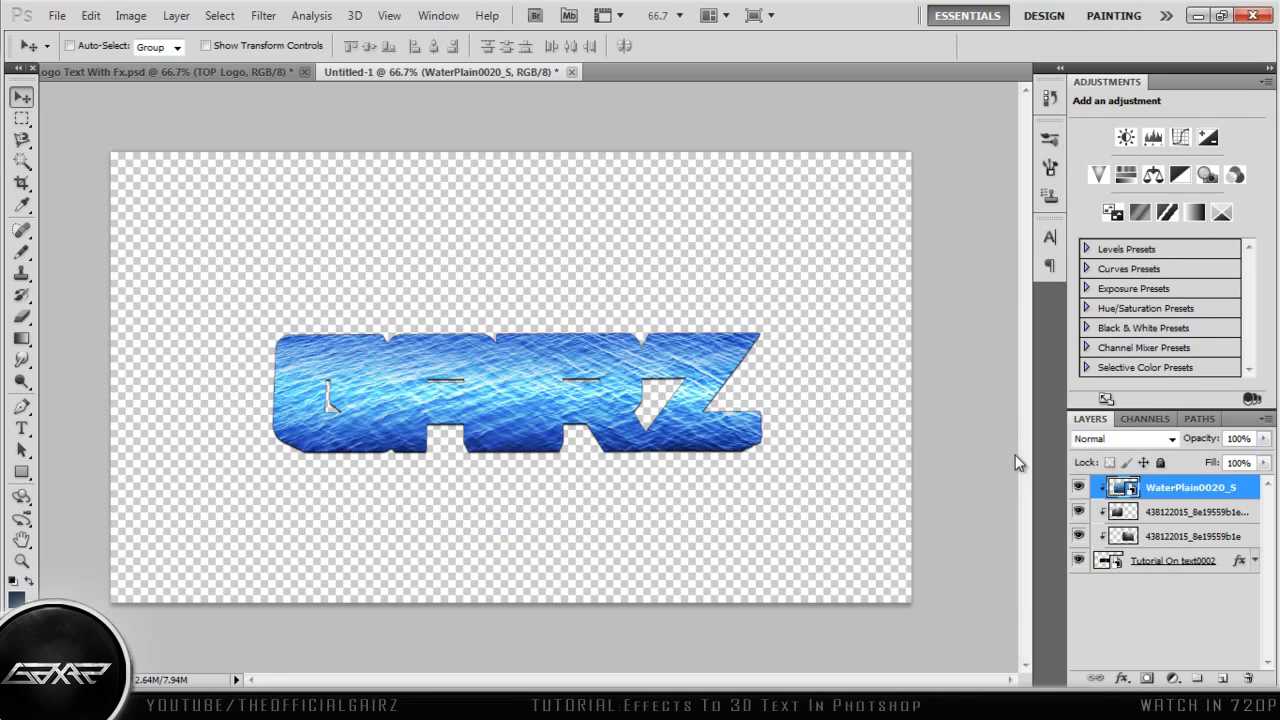
left_click(1107, 440)
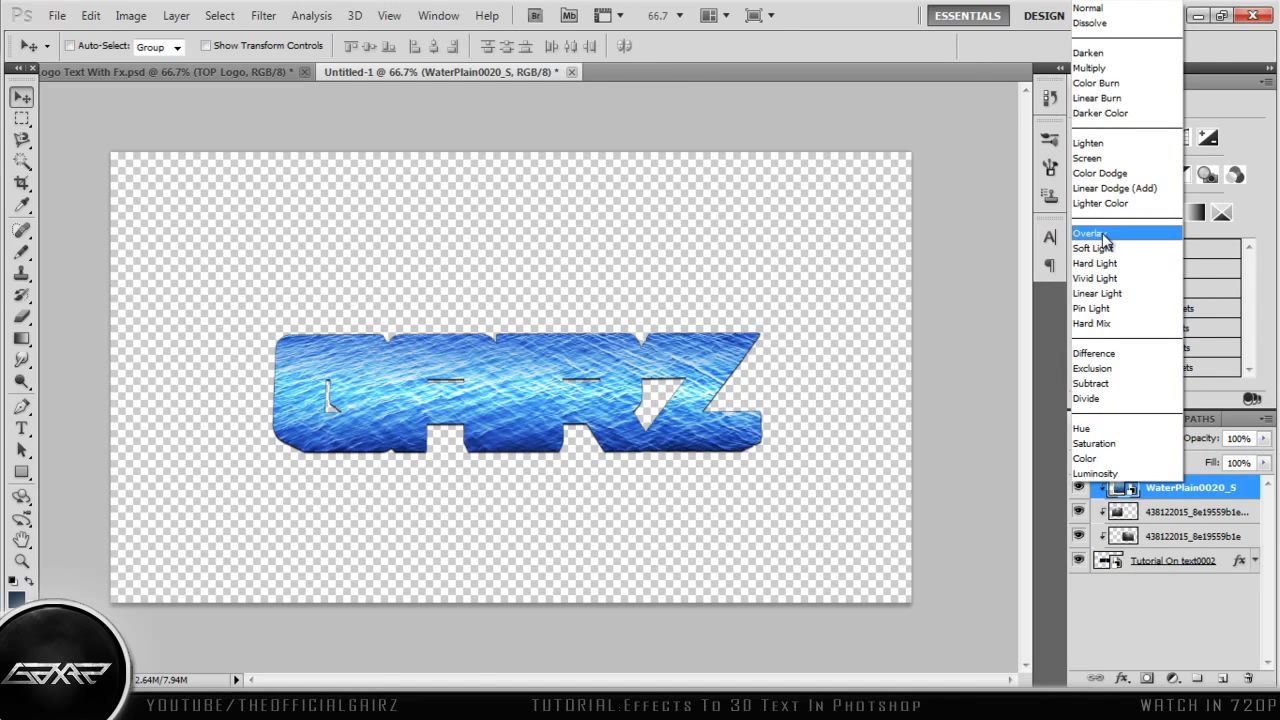
left_click(1102, 233)
left_click(1109, 437)
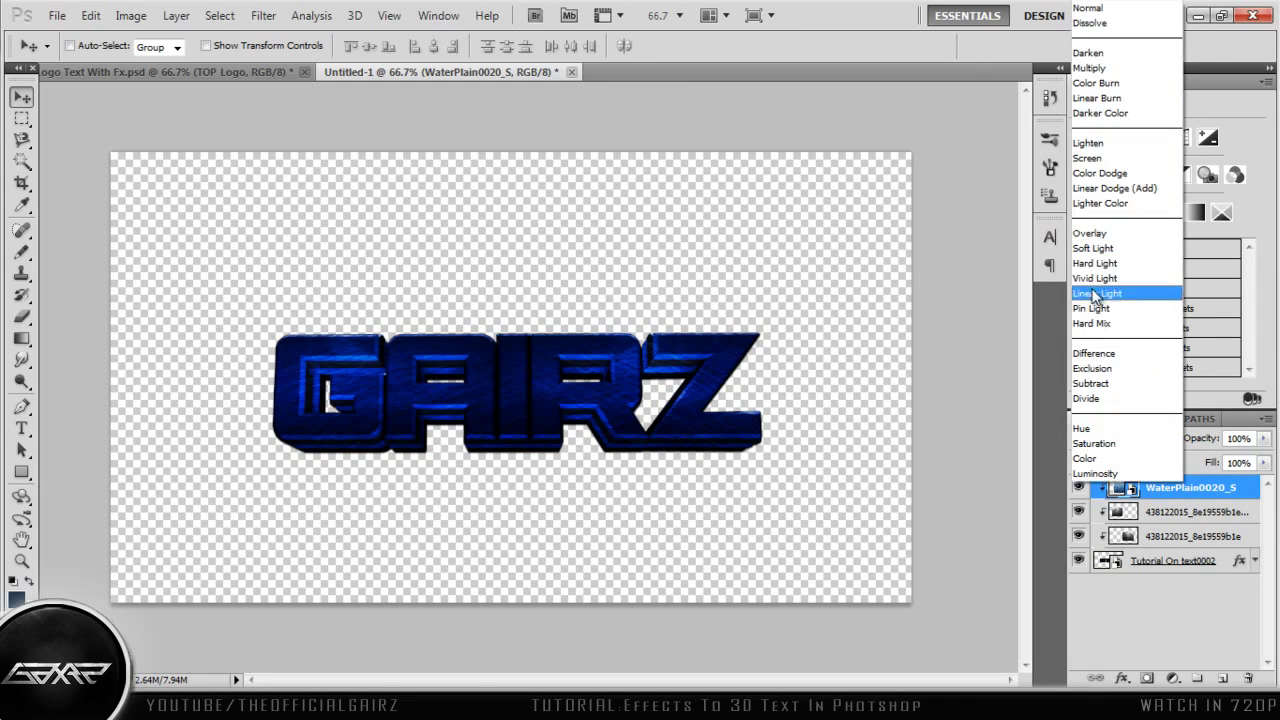
left_click(1092, 248)
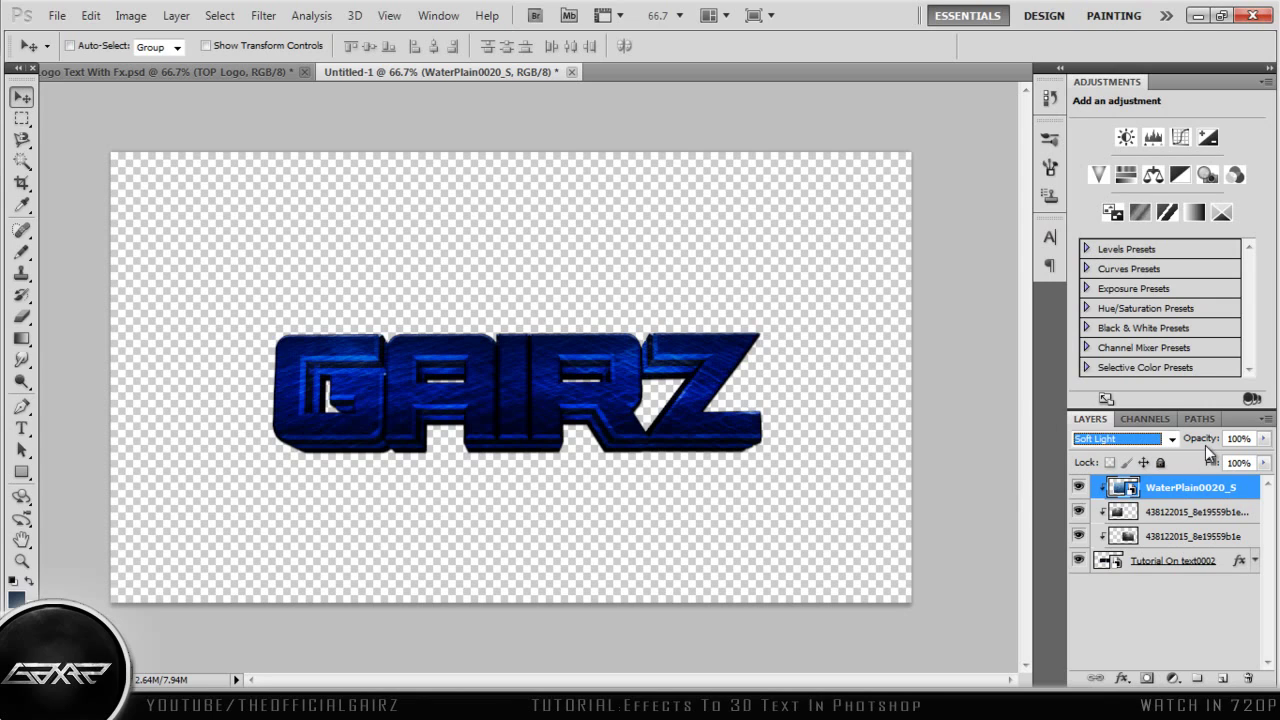
mouse_move(1205, 446)
left_mouse_down()
mouse_move(1116, 452)
mouse_move(1201, 446)
left_mouse_up()
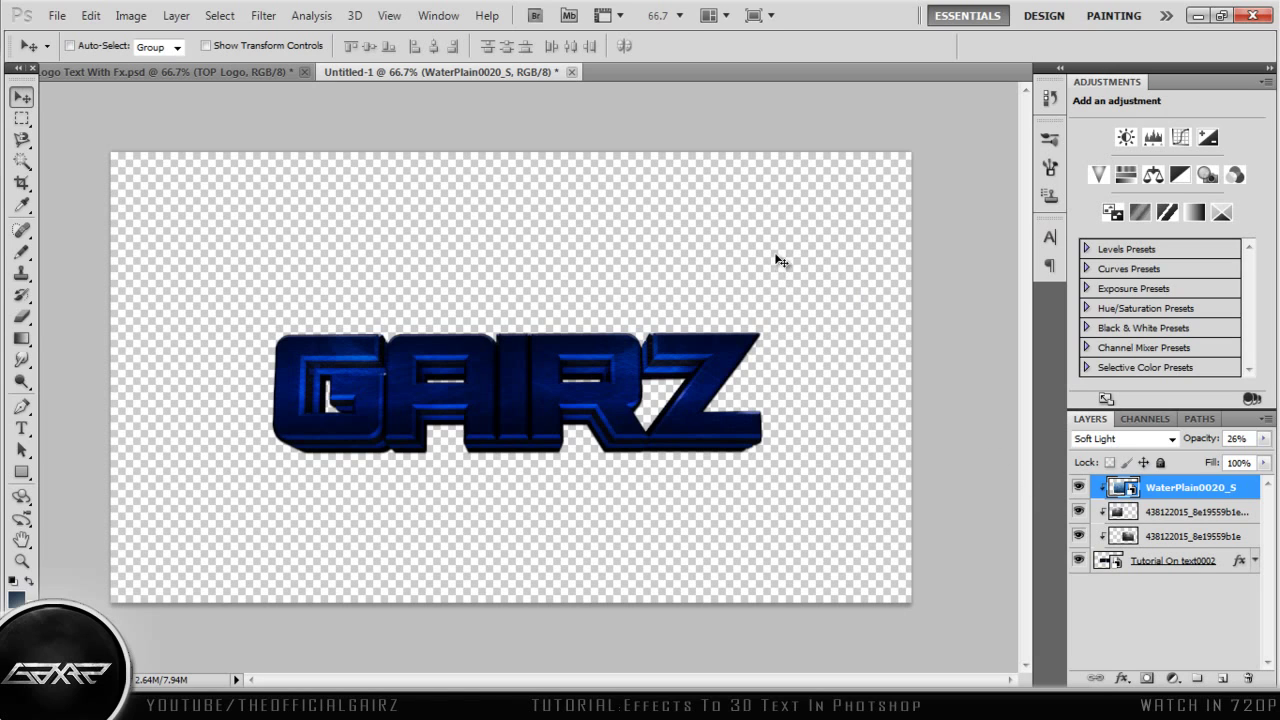
Step: Drag the Tutorial On text0002 desktop image into the Photoshop document
left_click(1196, 15)
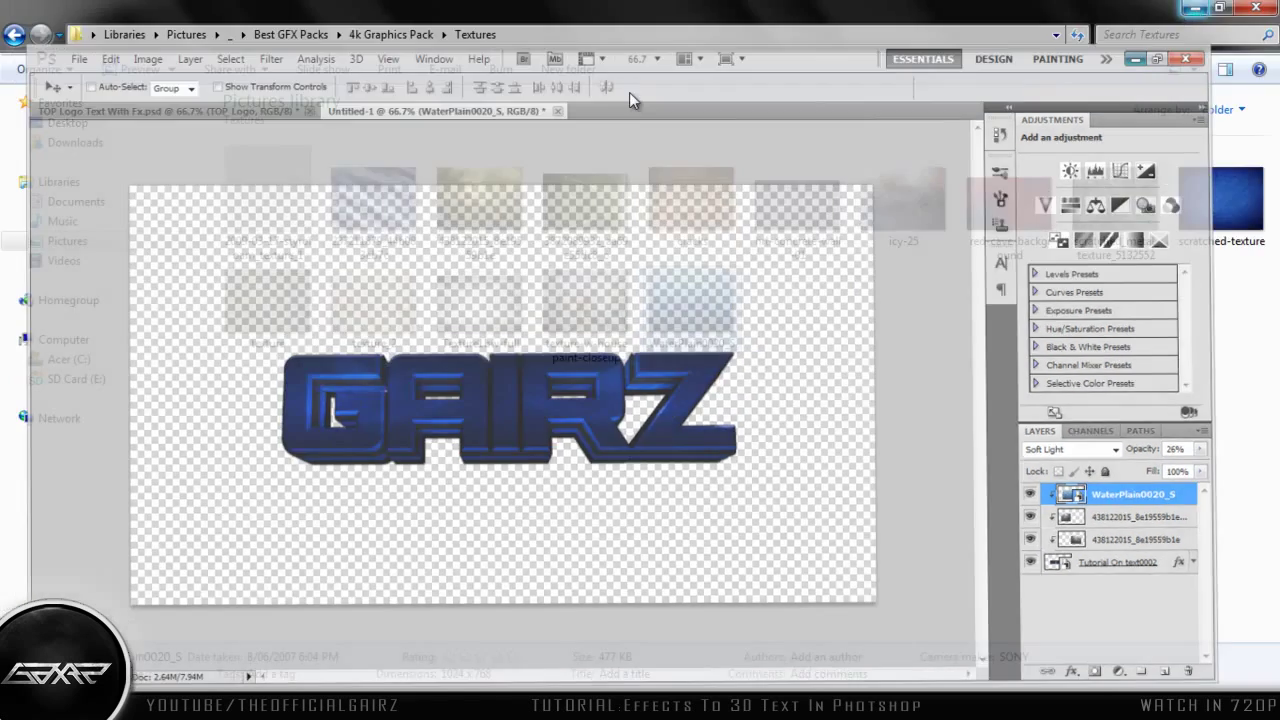
left_click(1193, 8)
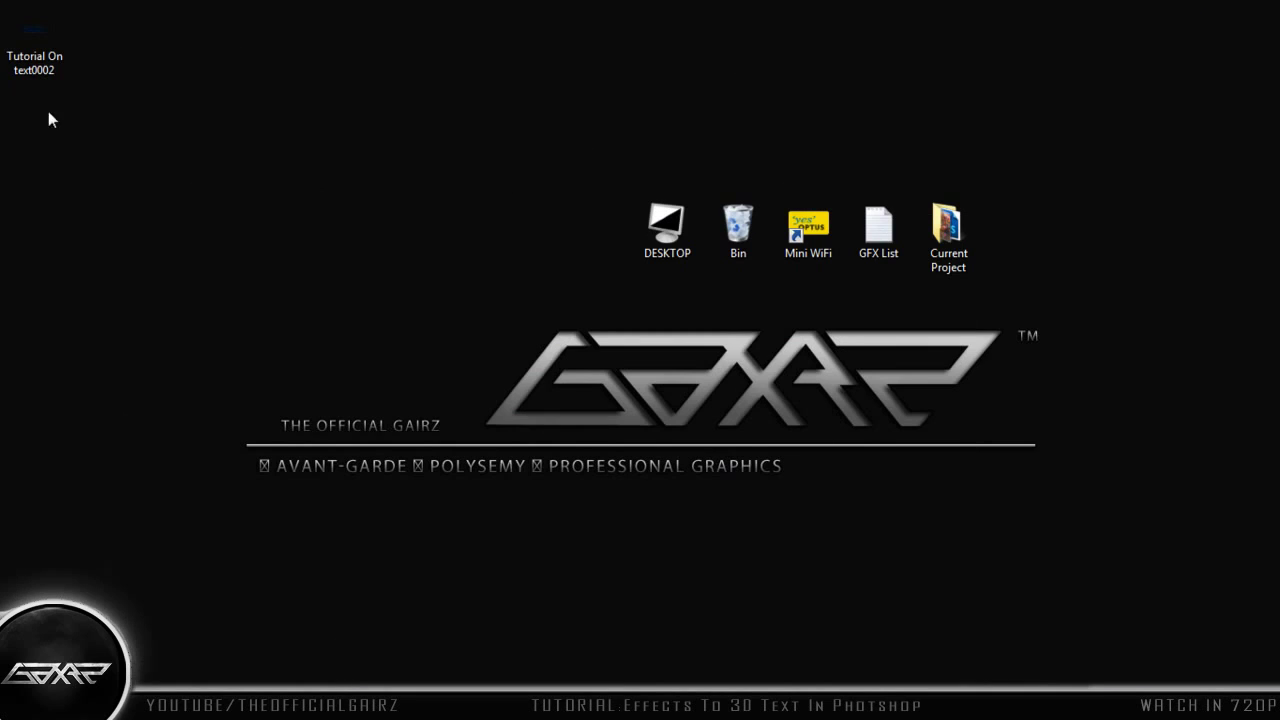
left_click_drag(34, 28, 240, 466)
left_click_drag(492, 705, 675, 378)
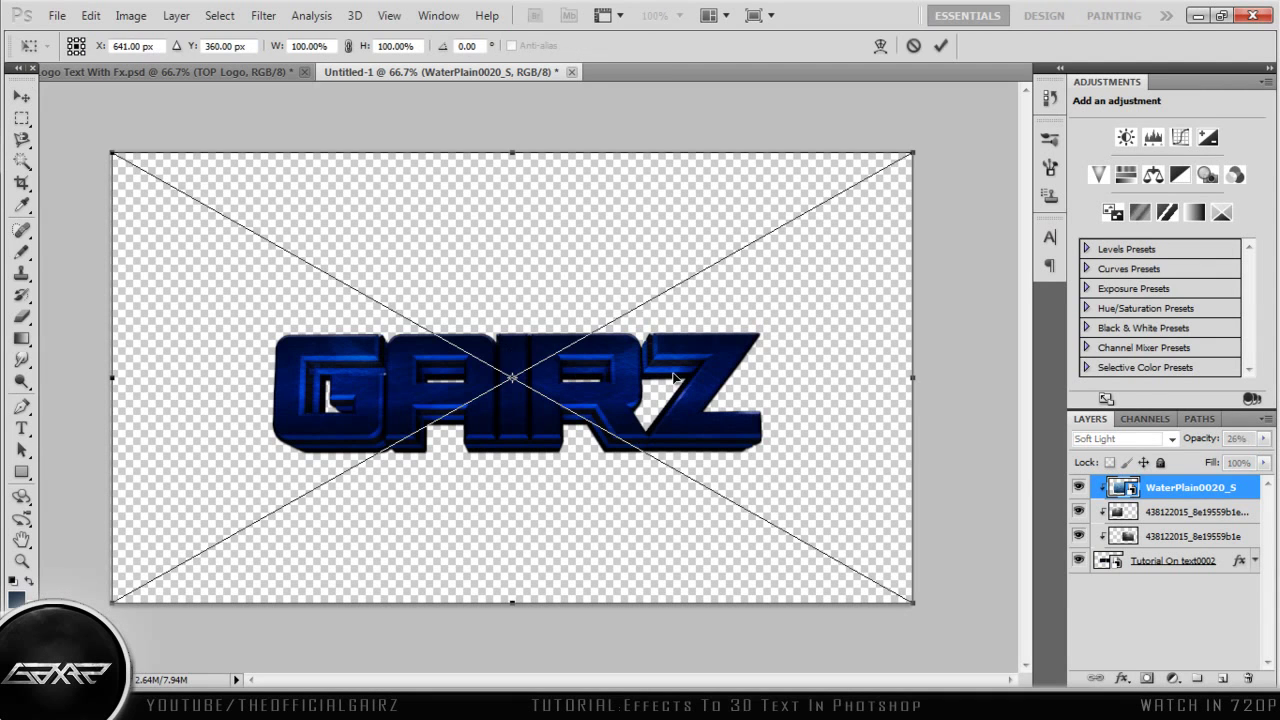
Step: Commit and align the Tutorial On text0002 layer, then hide it and re-show the layers beneath
left_click(943, 46)
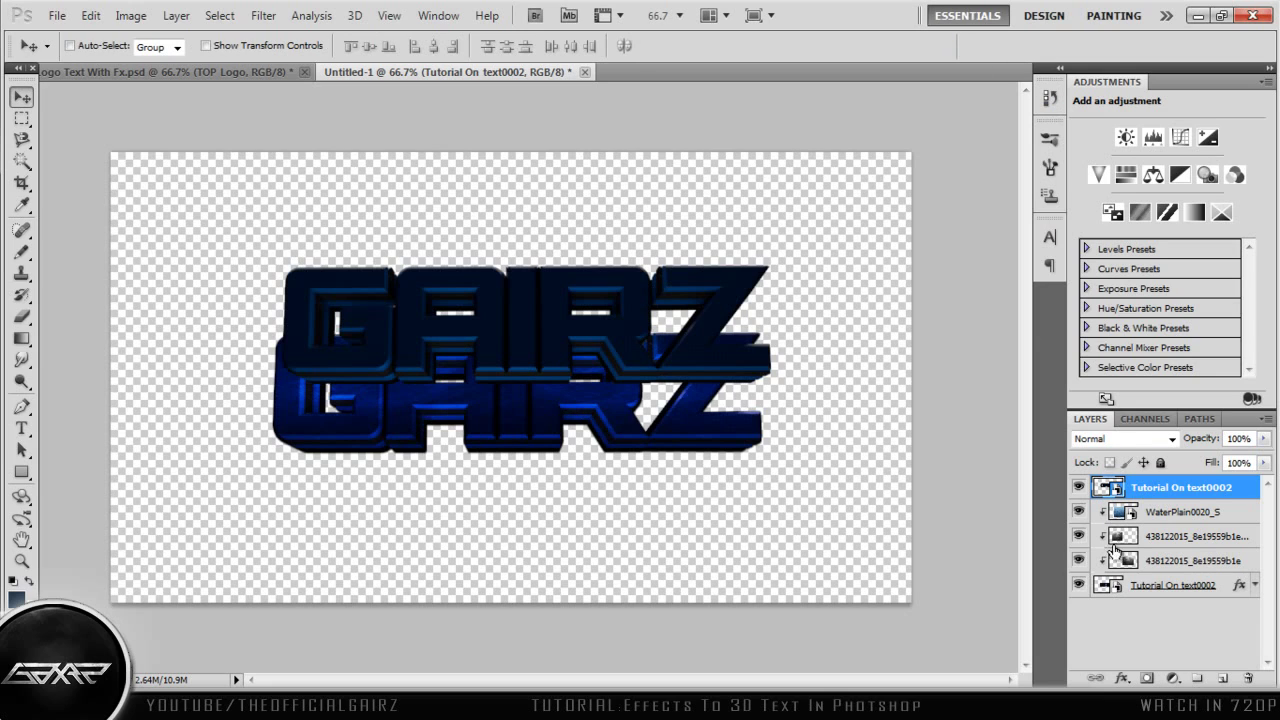
left_click_drag(1078, 512, 1081, 583)
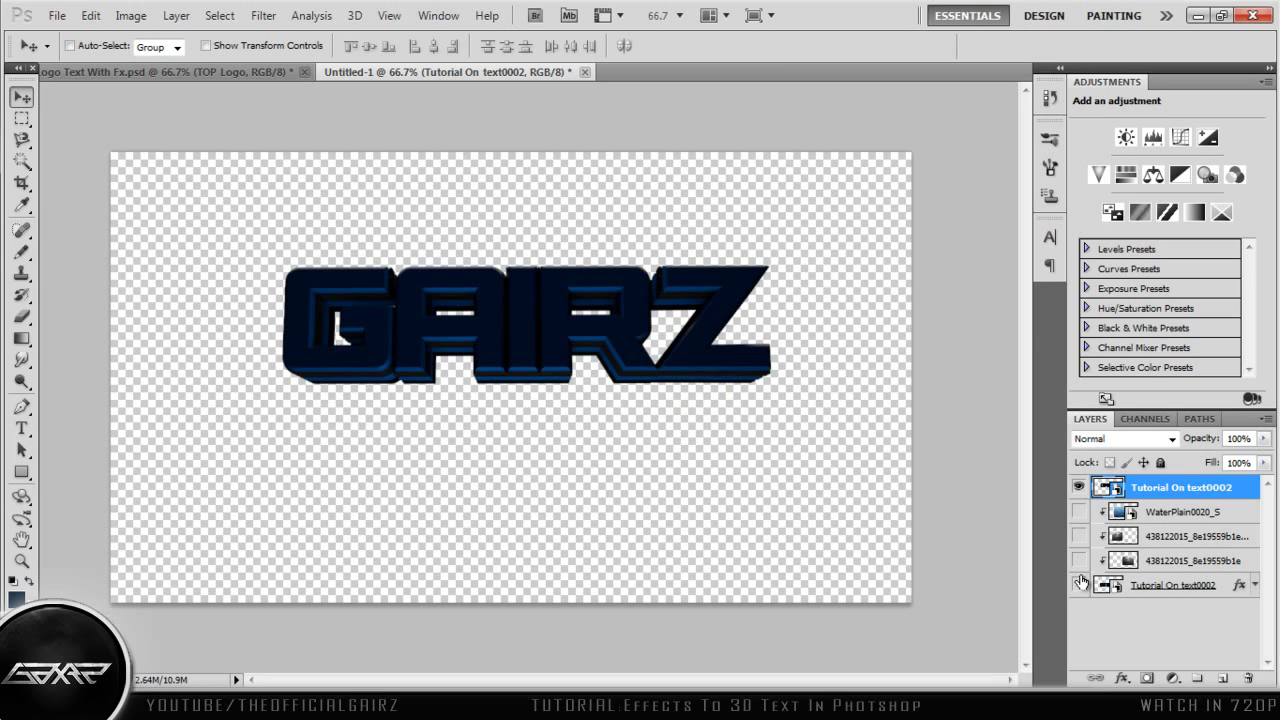
left_click_drag(703, 326, 695, 378)
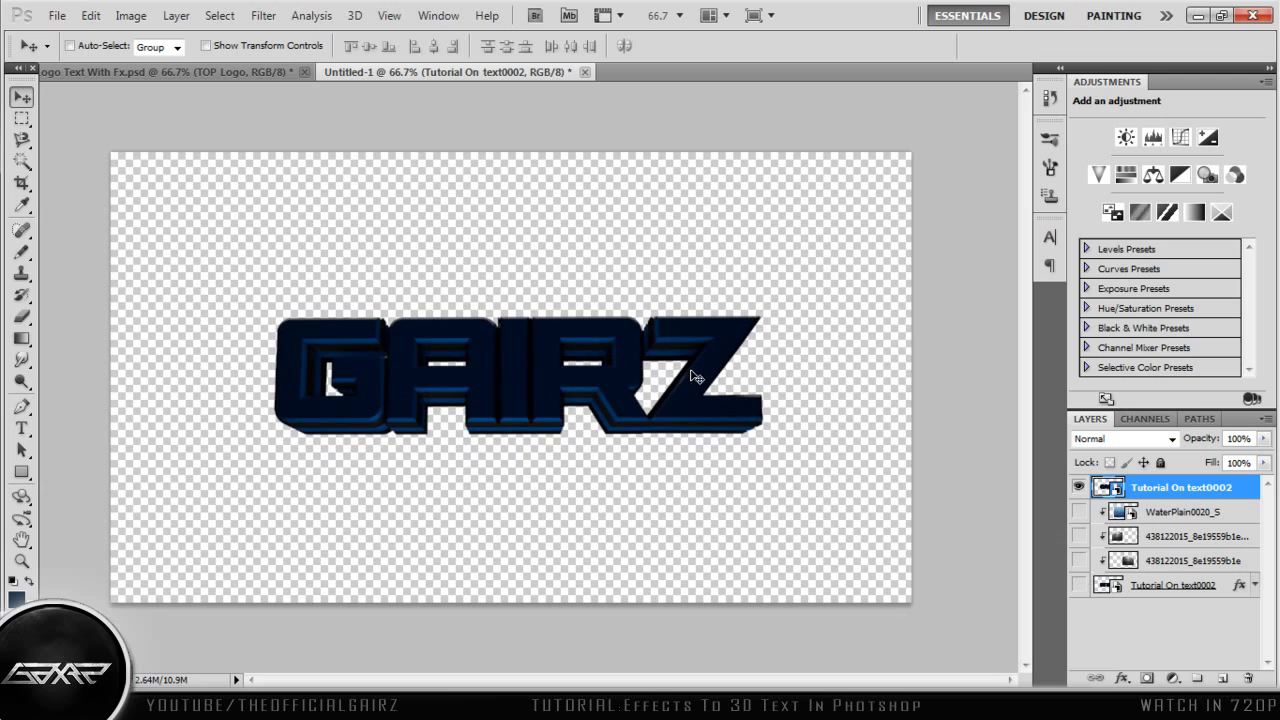
left_click(1079, 488)
left_click(1078, 511)
left_click(1078, 536)
left_click(1080, 560)
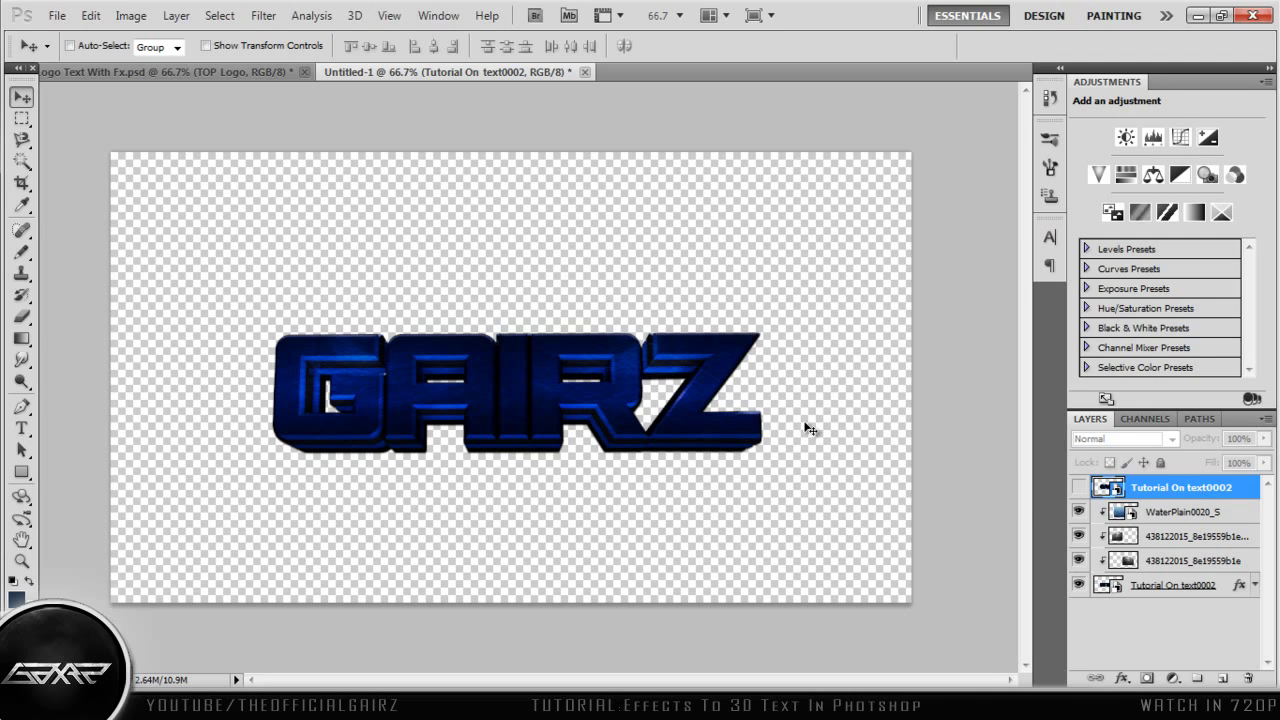
Step: Duplicate the metal texture copy into a third layer clipped to GAIRZ, trying the Eraser
left_click(1200, 541)
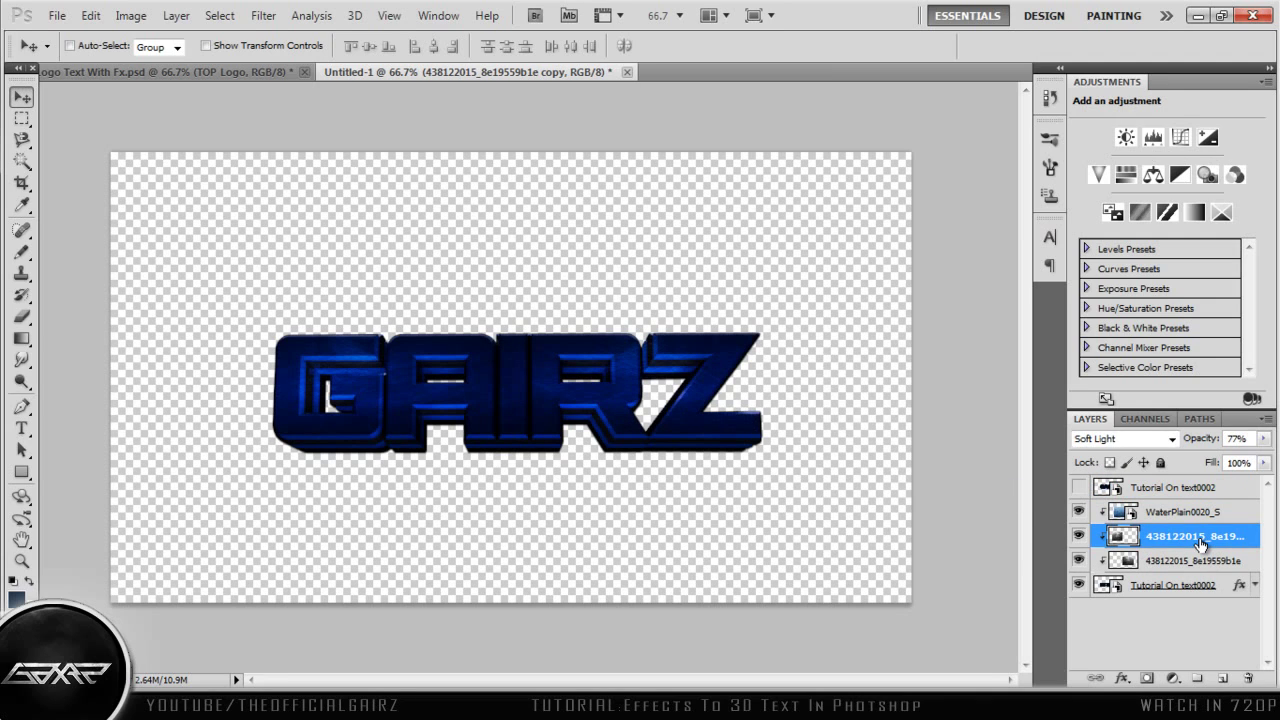
key("ctrl+j")
right_click(1200, 538)
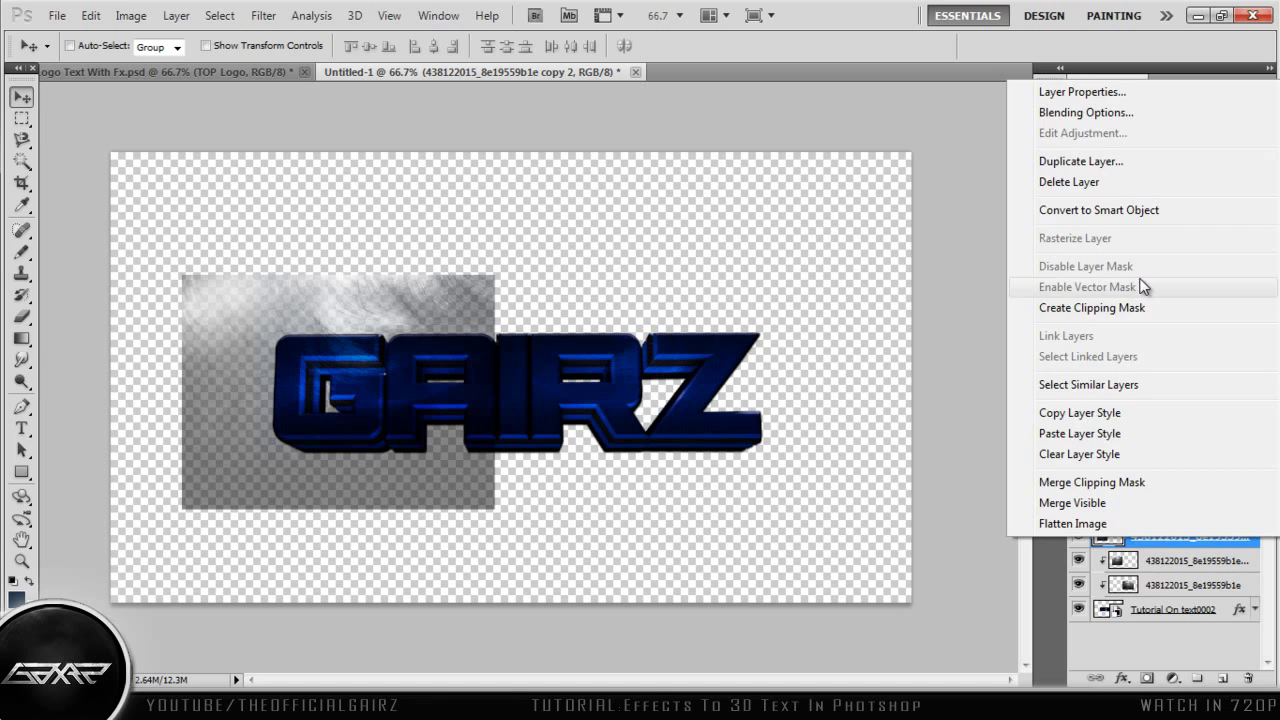
left_click(1110, 309)
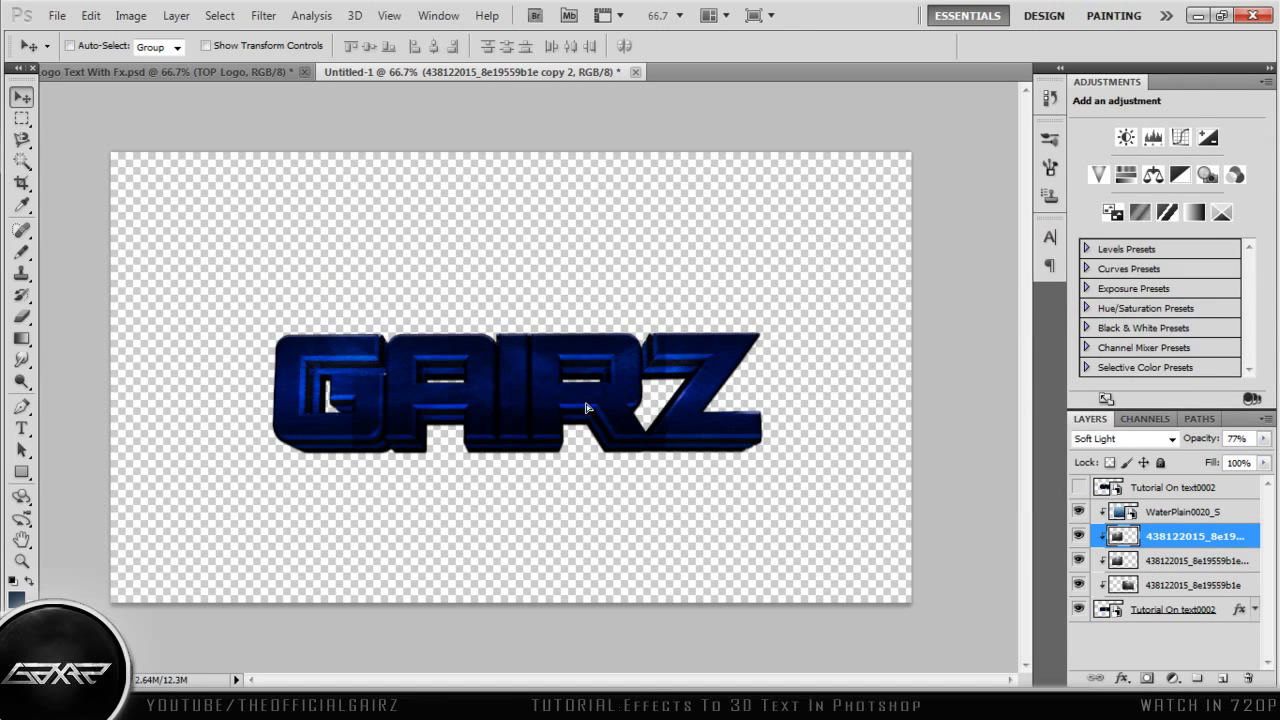
left_click(22, 315)
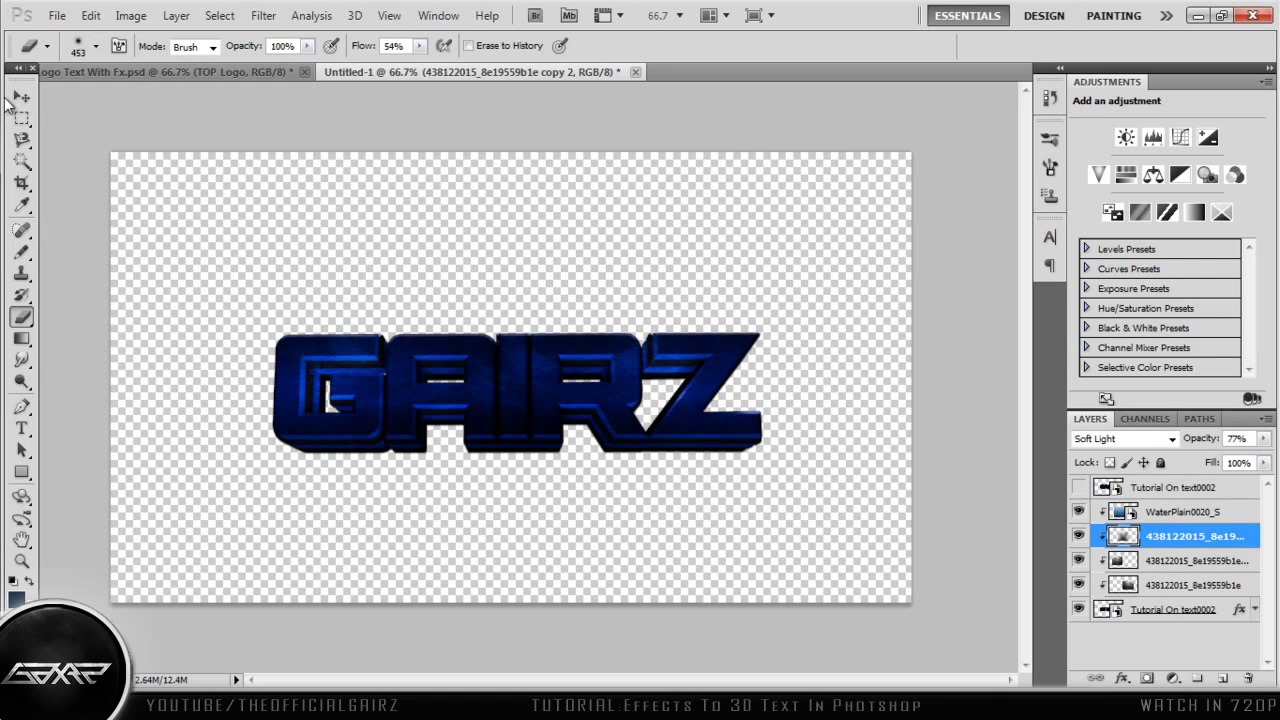
left_click(22, 97)
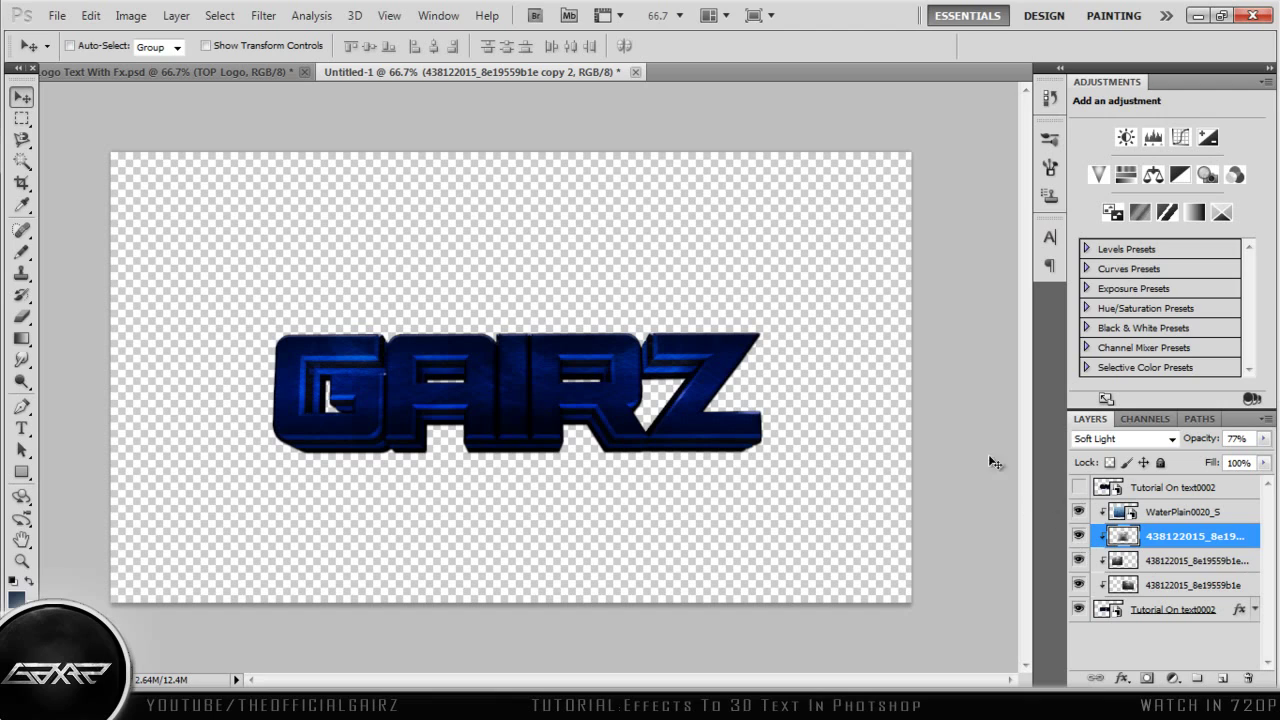